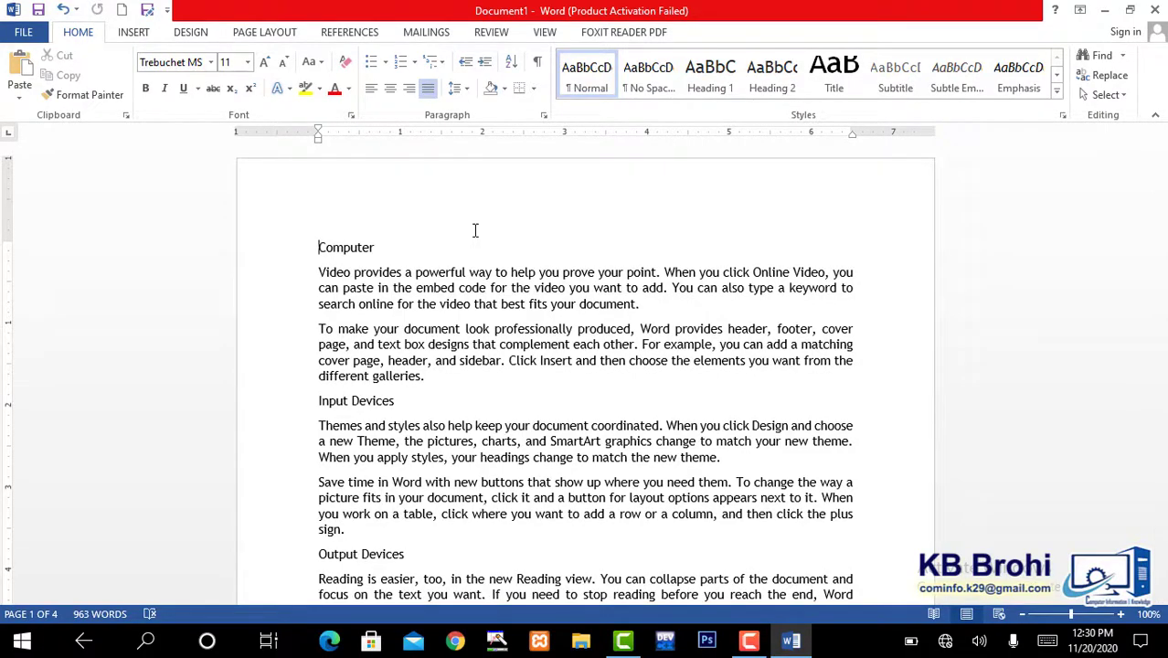
pyautogui.click(349, 32)
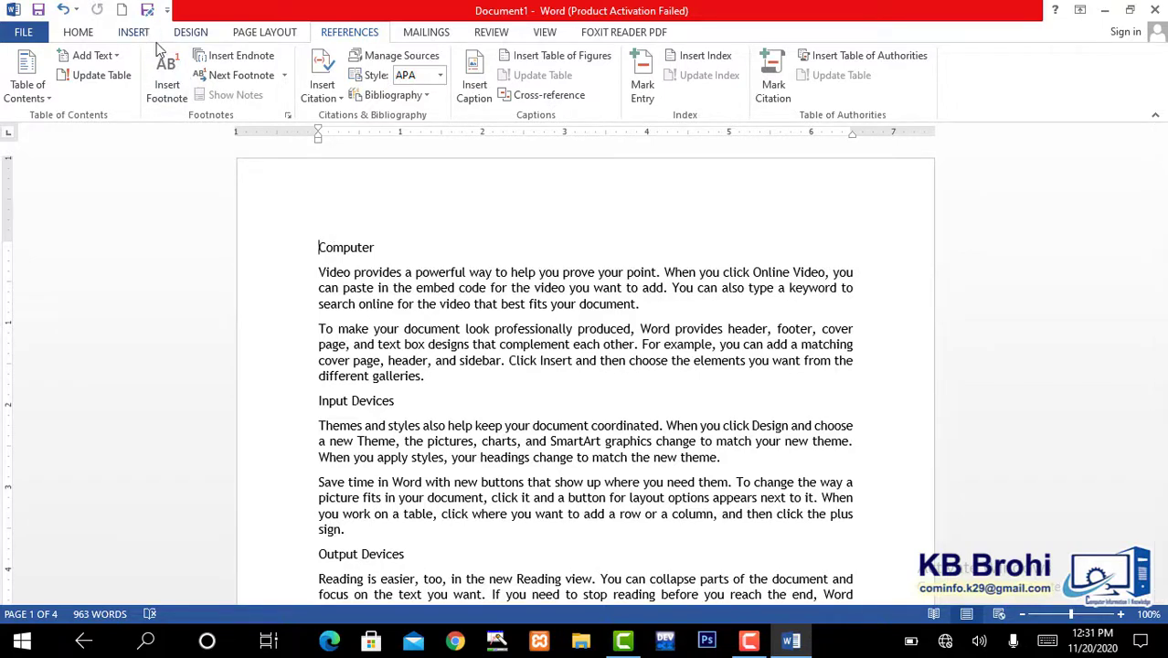
pyautogui.click(319, 247)
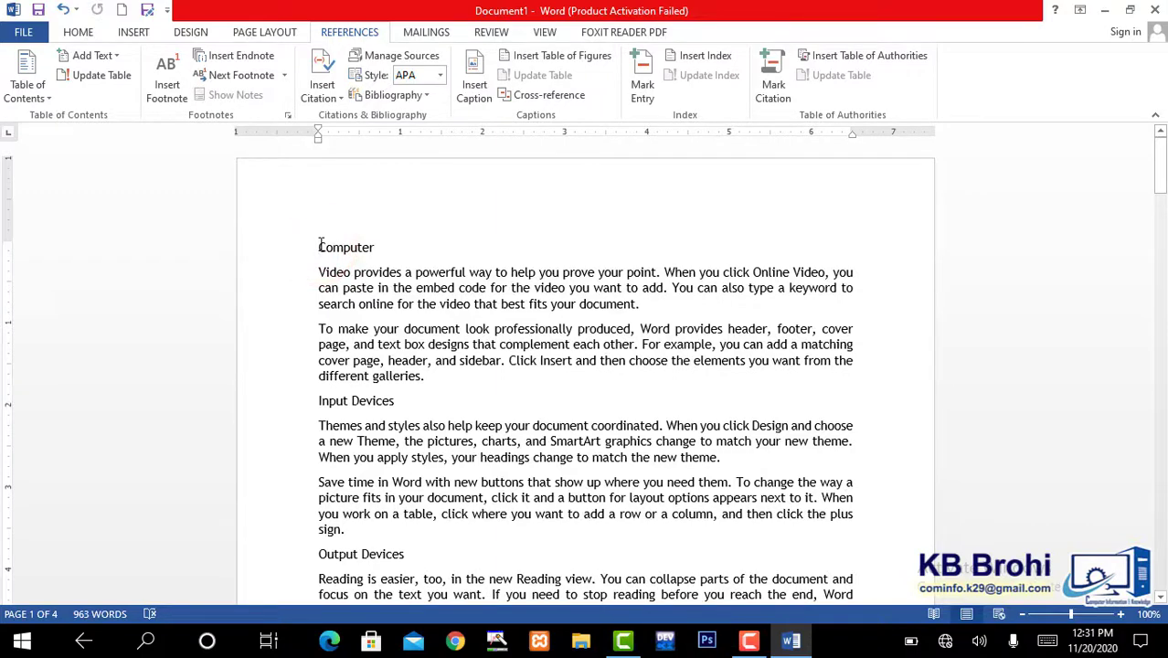
pyautogui.press('Return')
pyautogui.press('Return')
pyautogui.press('BackSpace')
pyautogui.press('BackSpace')
# - Insert a blank page before the "Computer" title line at the start of the document
pyautogui.click(319, 248)
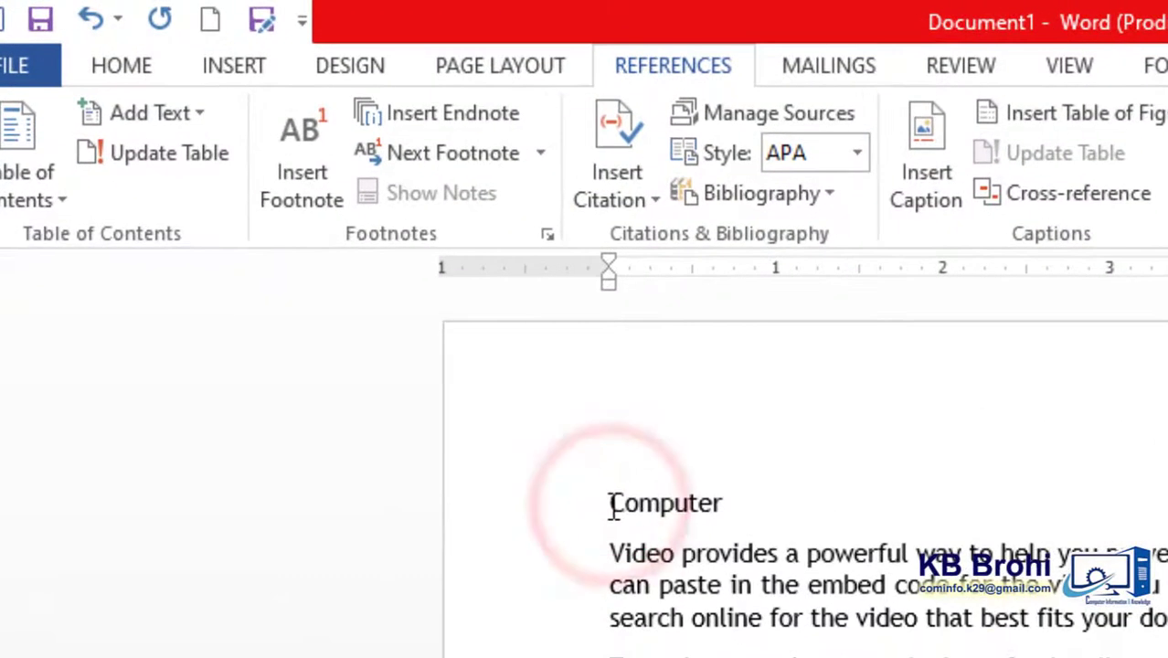
pyautogui.click(239, 65)
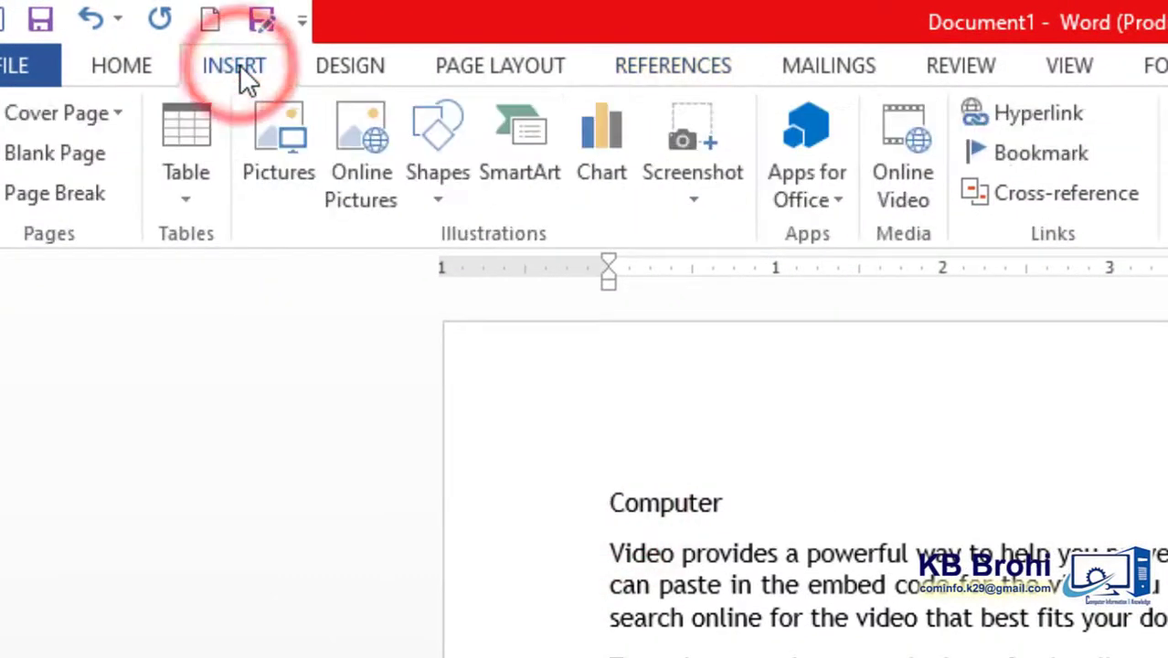
pyautogui.click(79, 153)
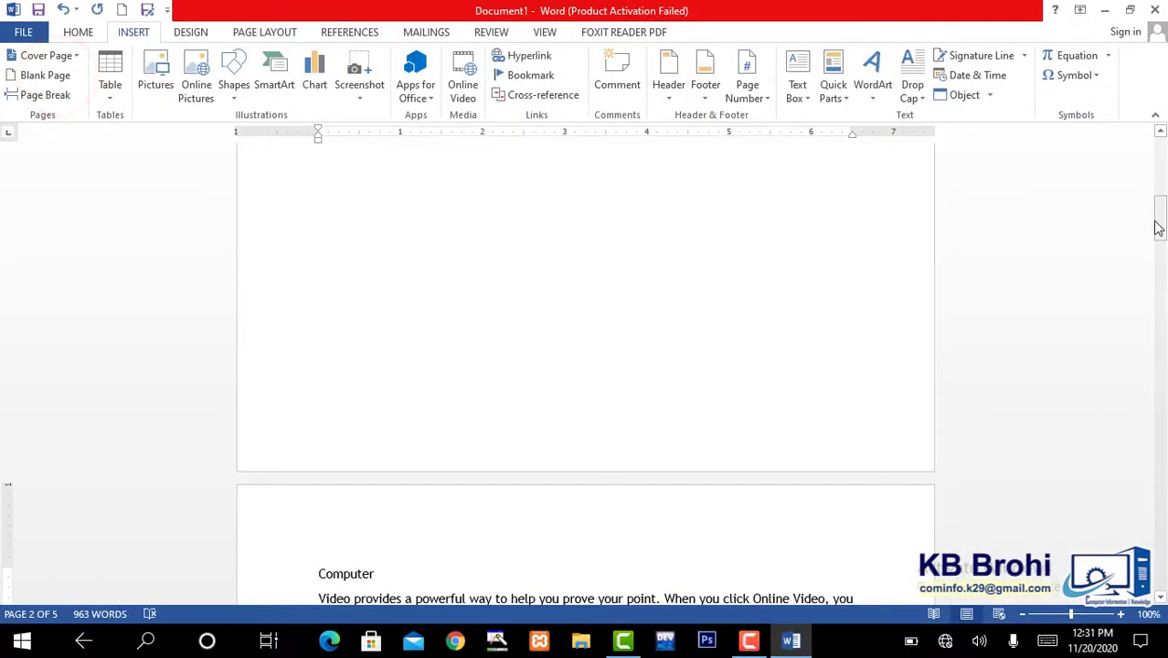
pyautogui.moveTo(1158, 224); pyautogui.dragTo(1159, 137)
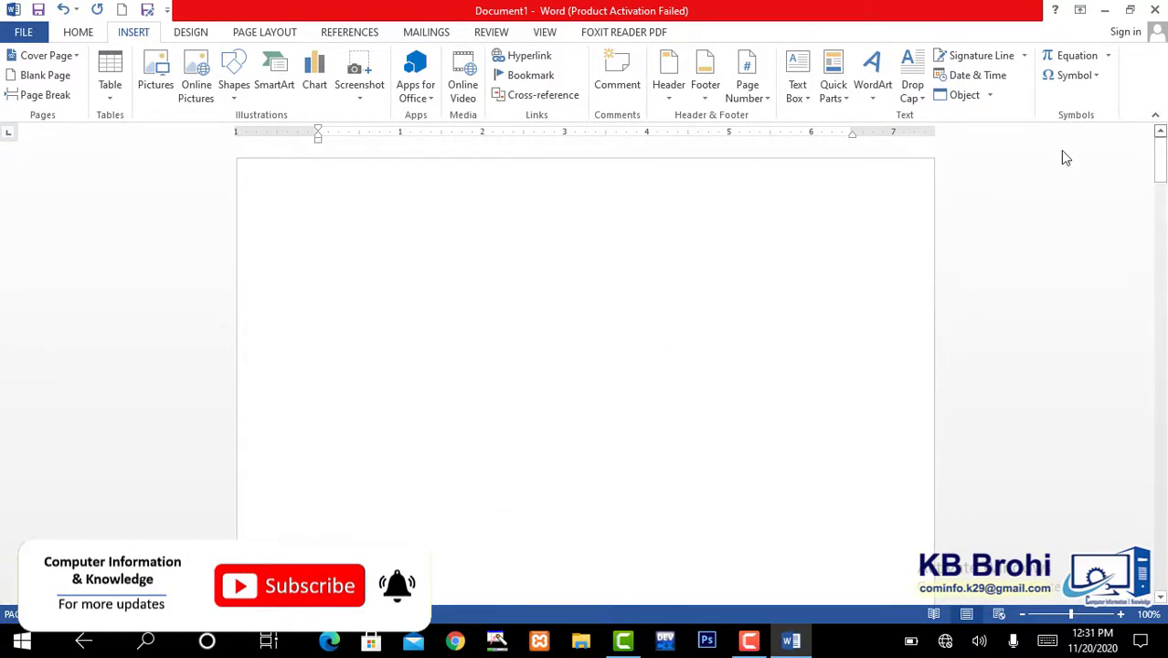
pyautogui.click(409, 276)
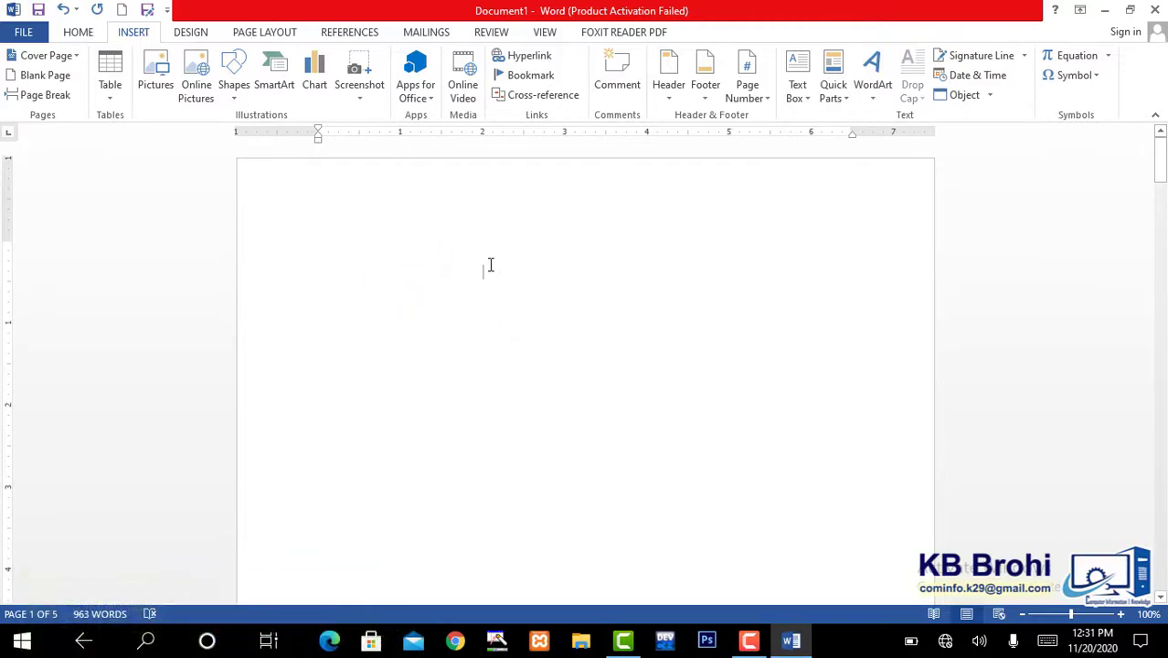
pyautogui.press('BackSpace')
pyautogui.press('BackSpace')
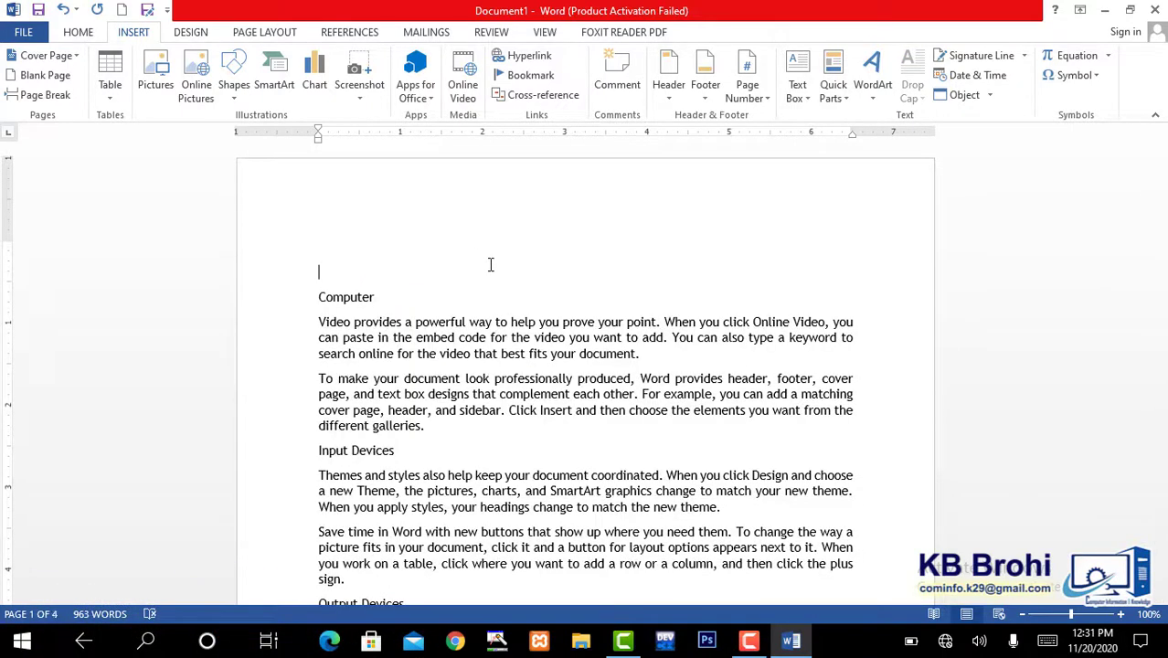
pyautogui.hotkey('ctrl', 'z')
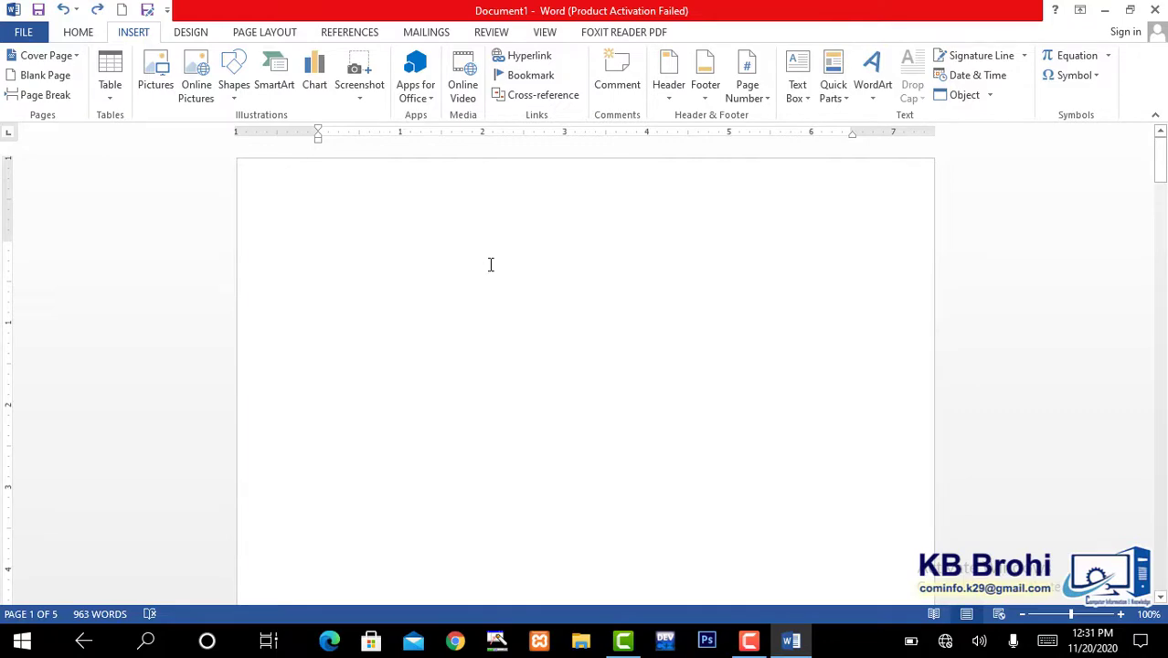
pyautogui.click(355, 34)
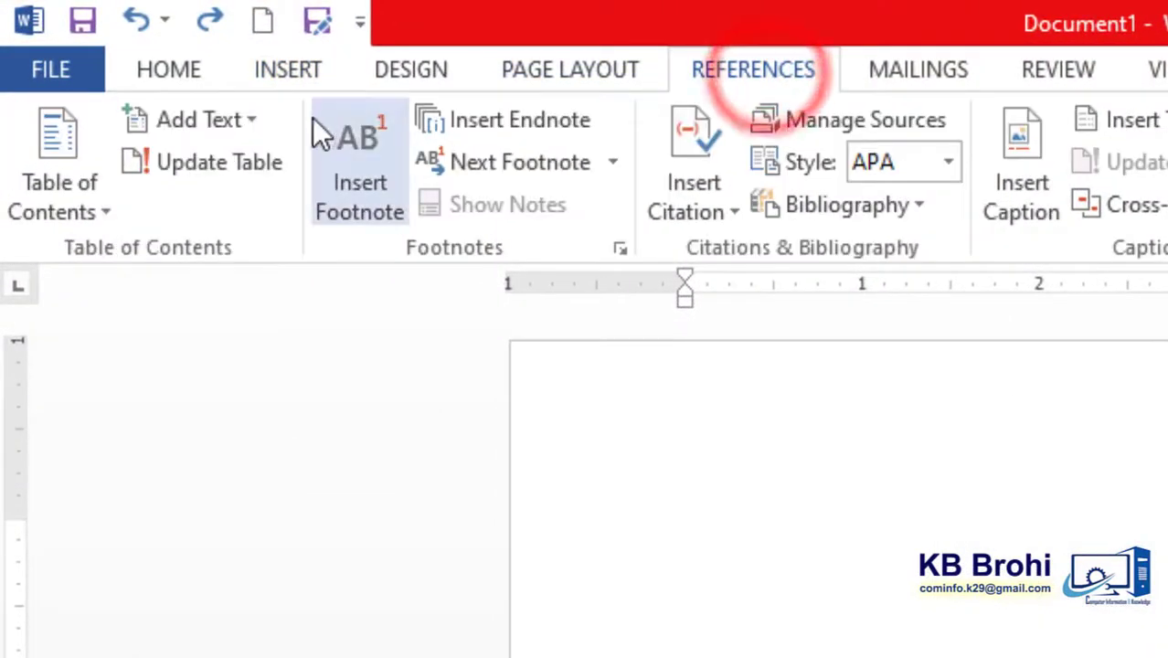
pyautogui.click(78, 203)
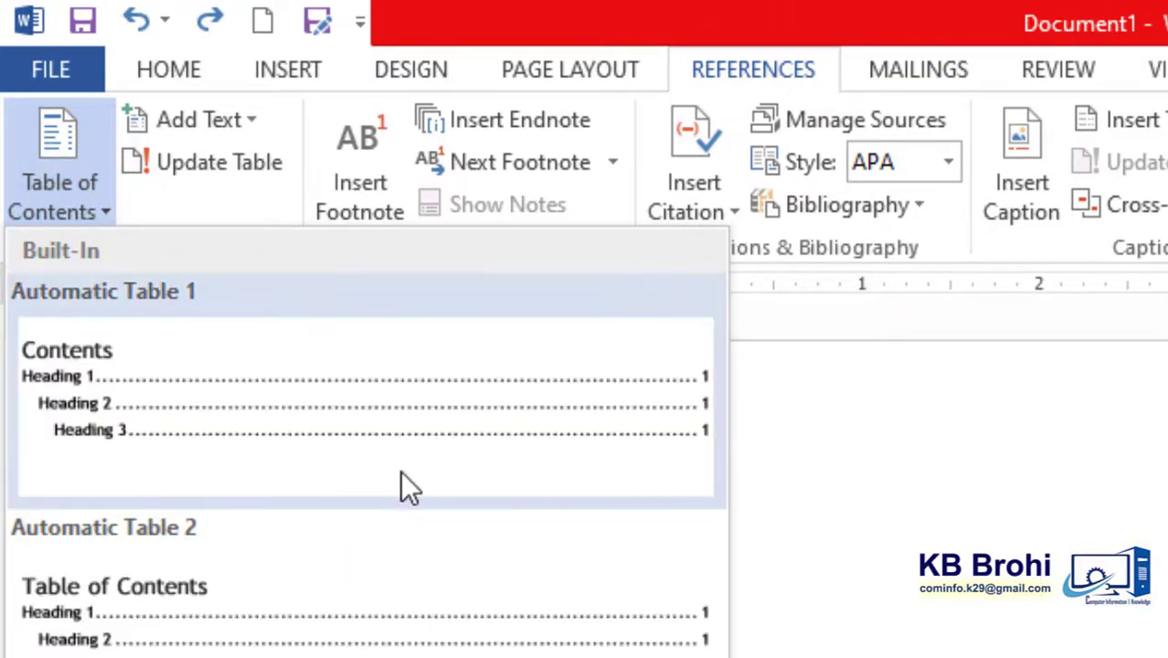
pyautogui.click(1163, 655)
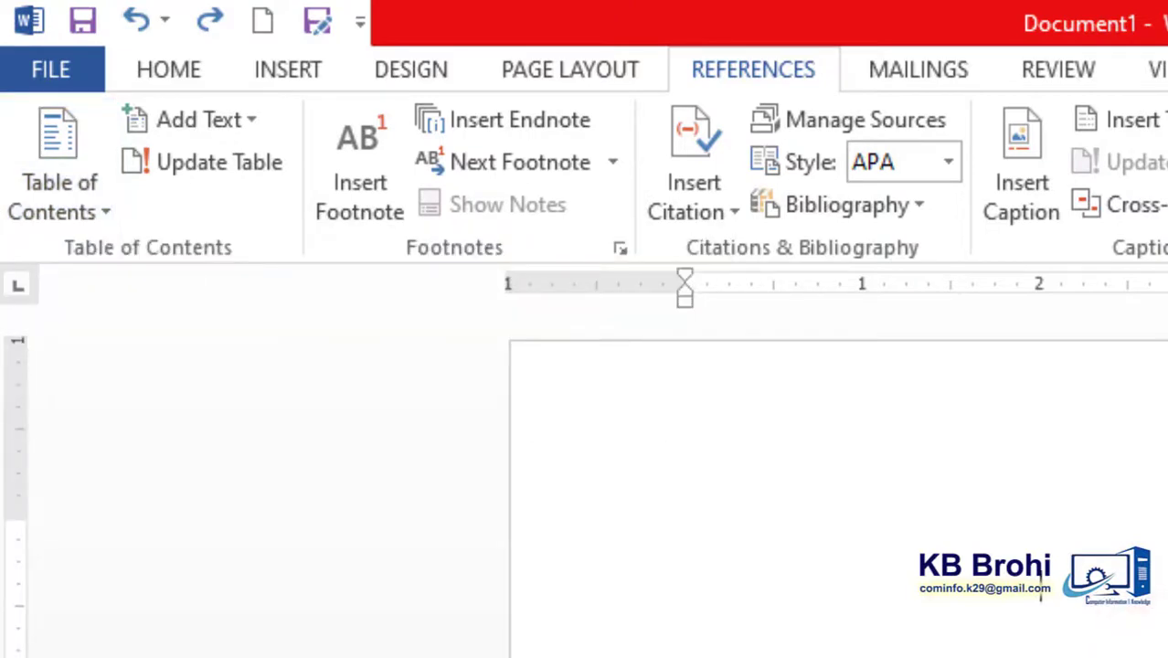
# - Apply the Heading 1 style to the "Computer" title line on the second page
pyautogui.scroll(-15, 839, 485)
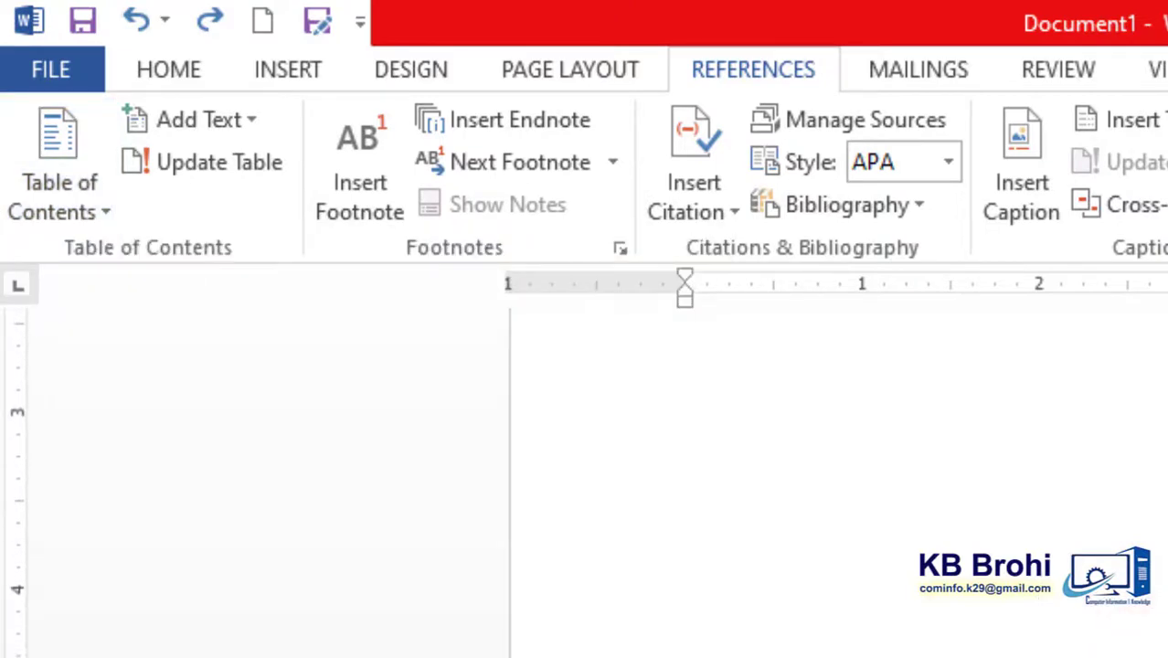
pyautogui.scroll(-5, 801, 335)
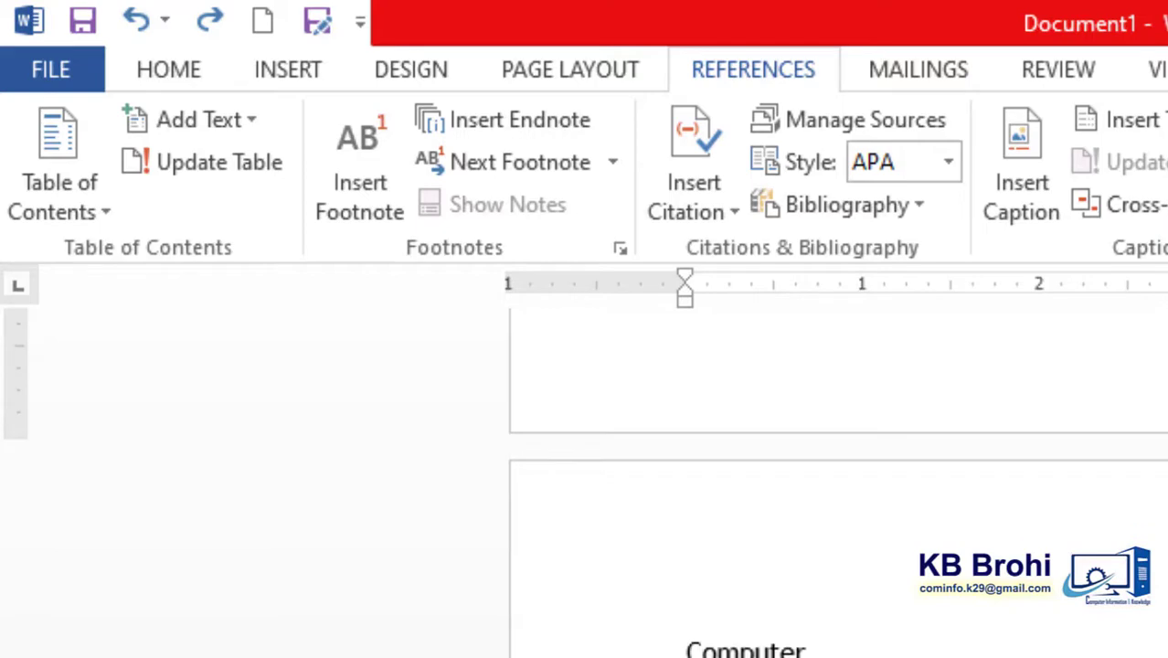
pyautogui.click(202, 88)
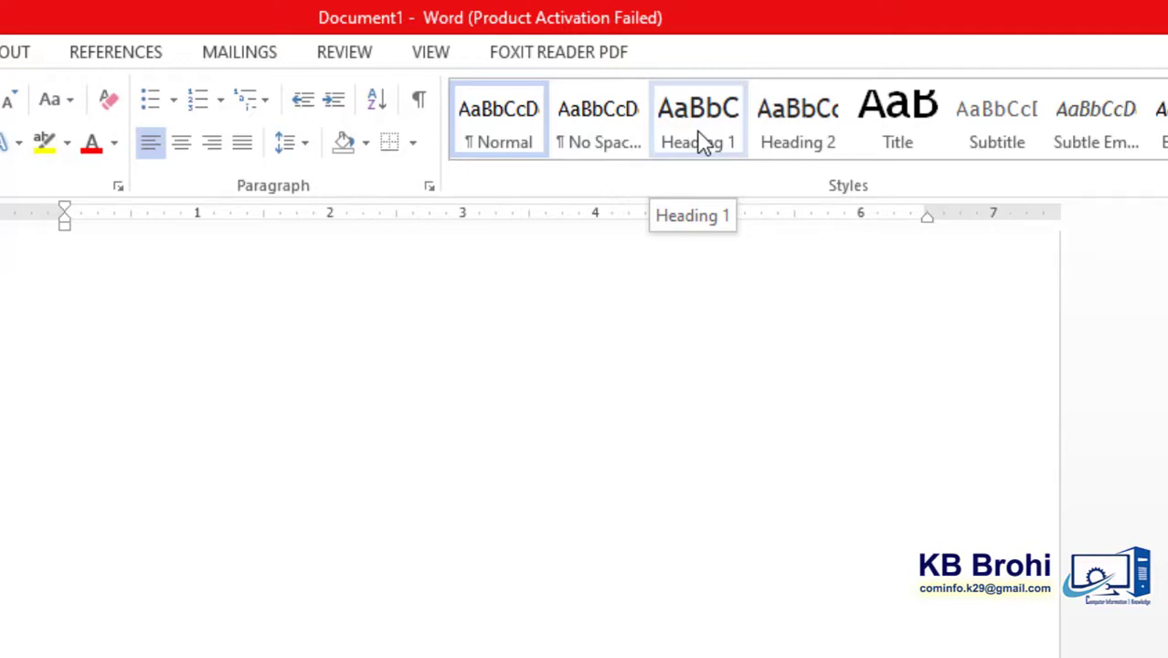
pyautogui.scroll(-5, 530, 438)
pyautogui.scroll(-2, 597, 373)
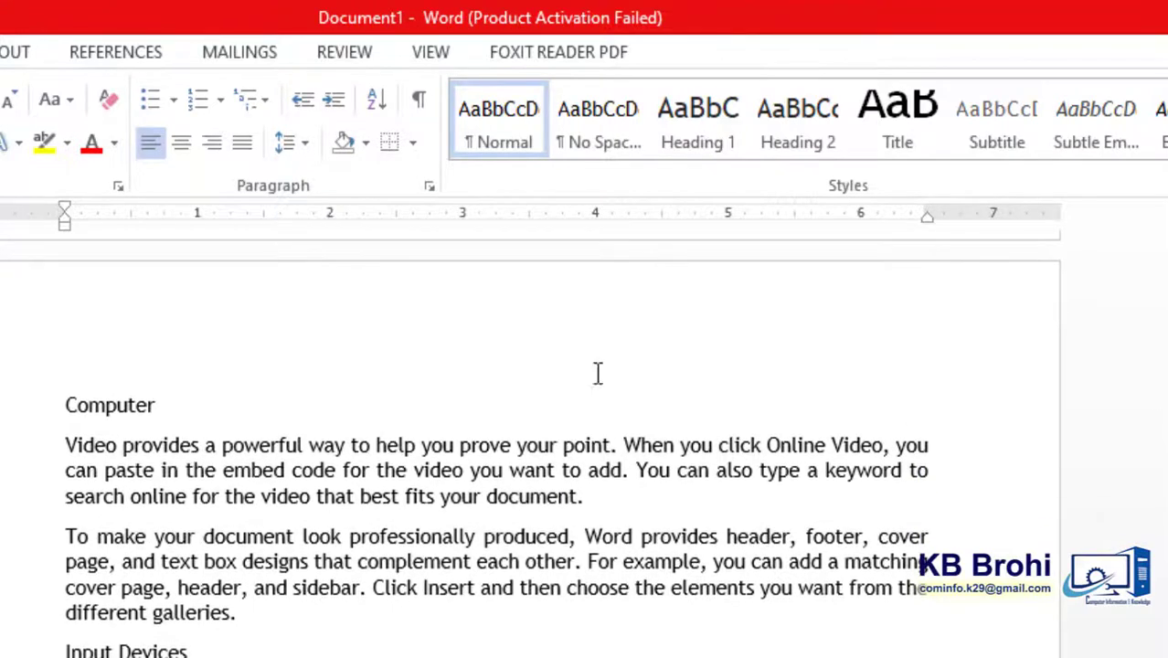
pyautogui.moveTo(169, 400); pyautogui.dragTo(66, 403)
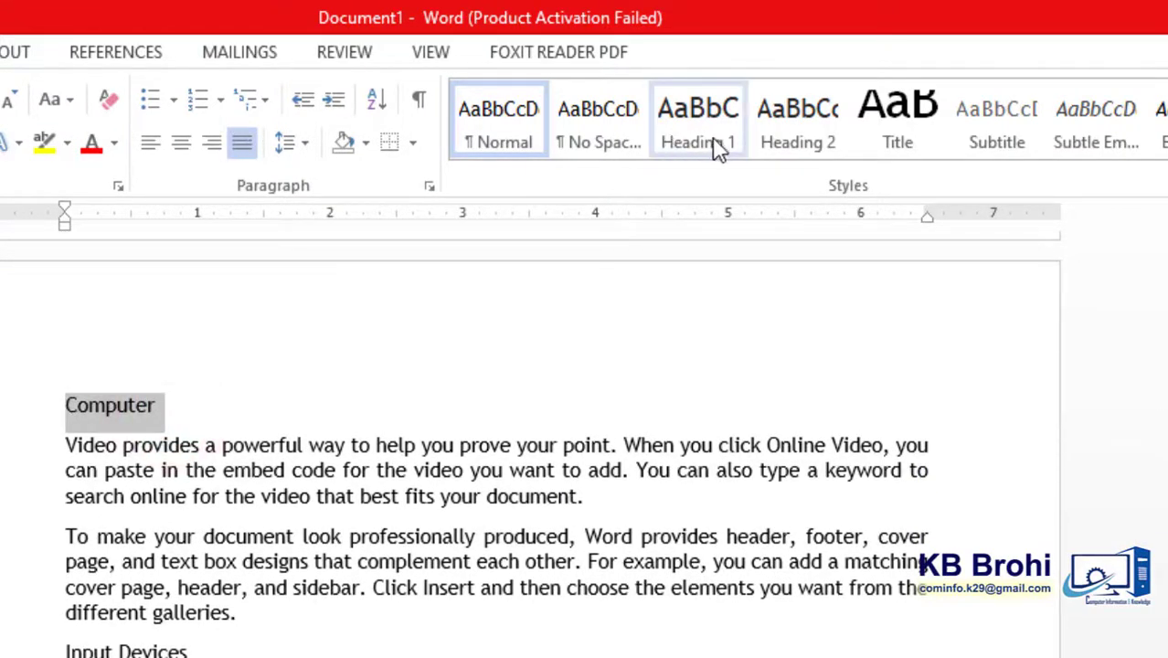
pyautogui.click(821, 101)
pyautogui.click(662, 143)
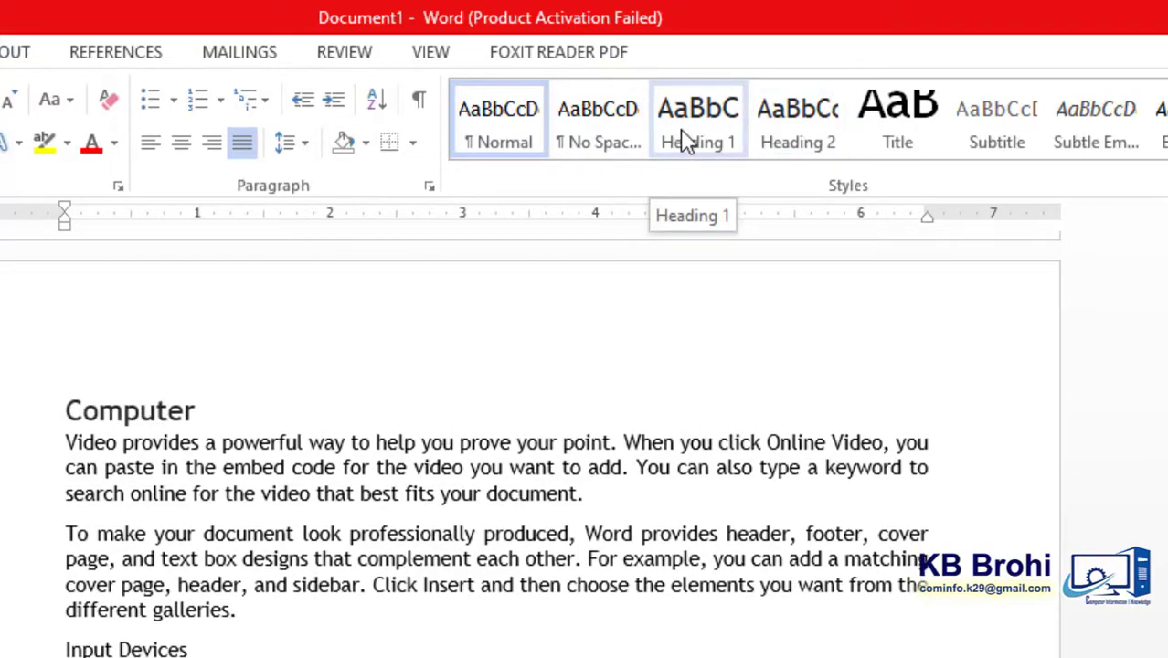
pyautogui.click(683, 128)
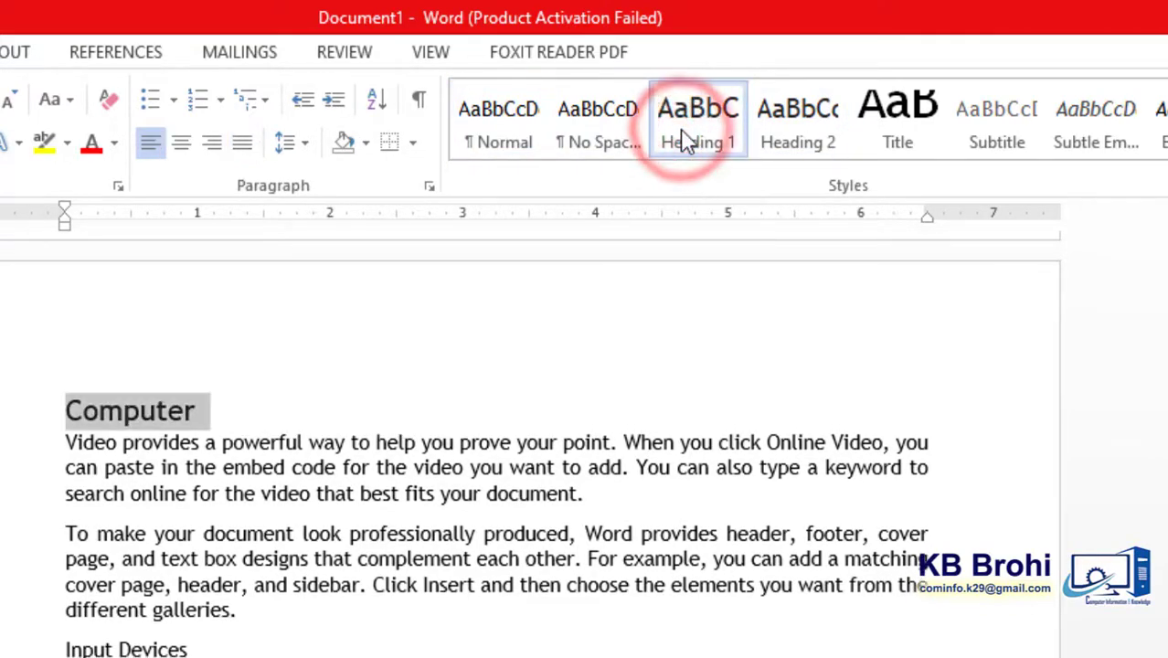
# - Modify the Heading 1 style to use Times New Roman, size 14, in bold
pyautogui.rightClick(683, 135)
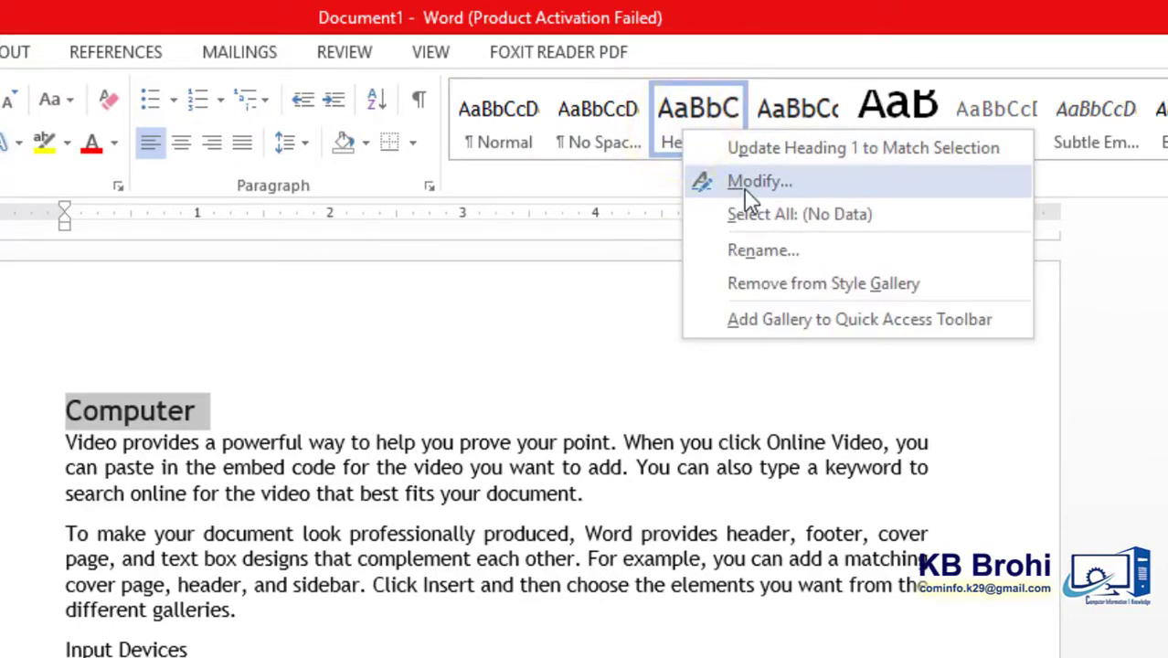
pyautogui.click(740, 188)
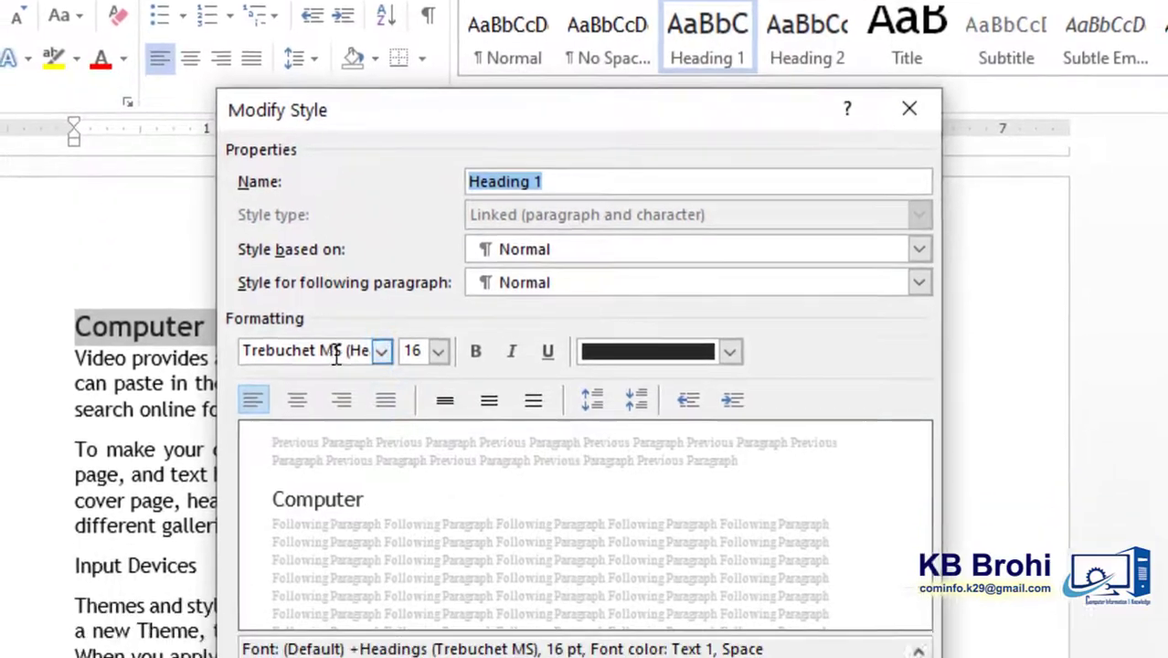
pyautogui.click(327, 437)
pyautogui.write('Times New Roman')
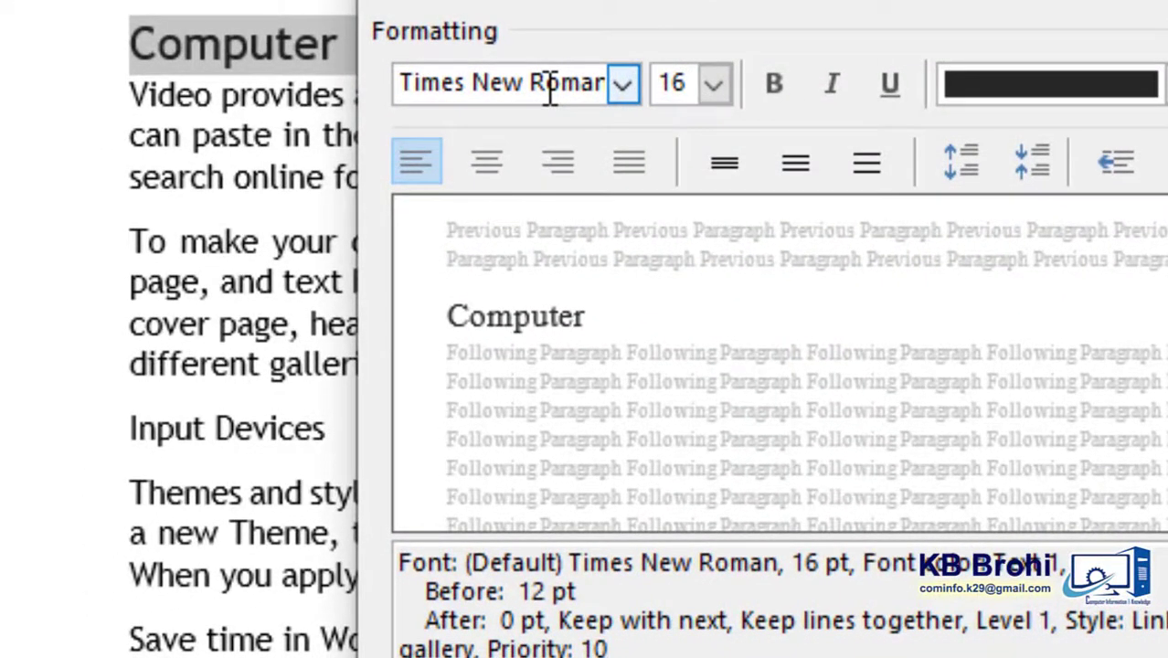
pyautogui.click(714, 85)
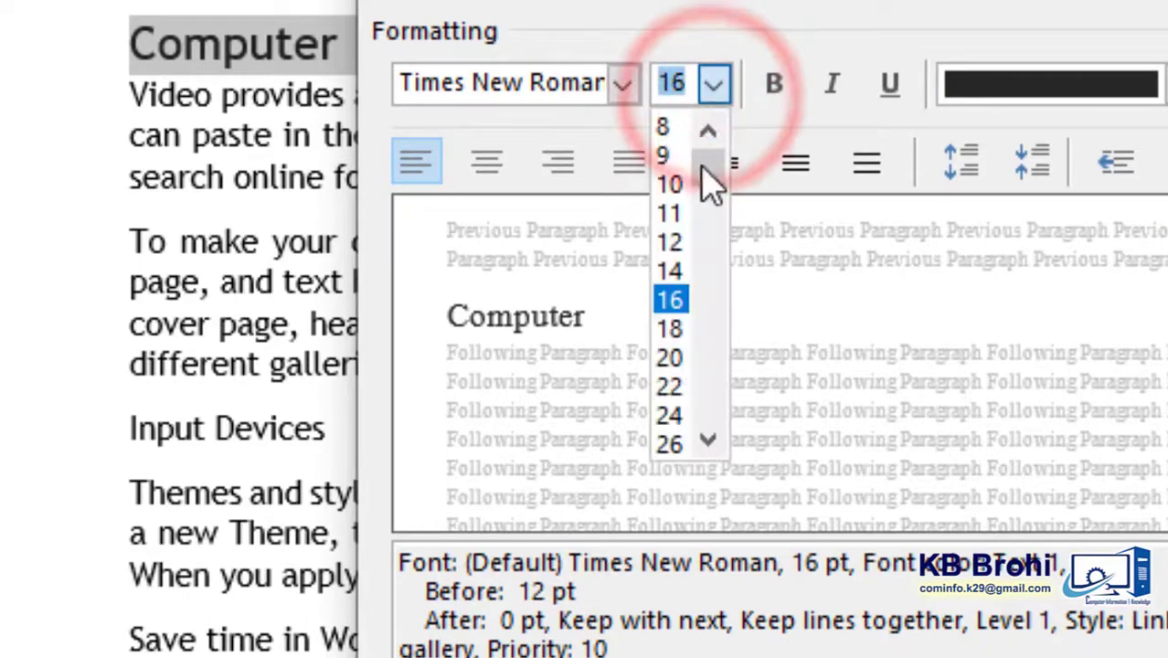
pyautogui.click(676, 272)
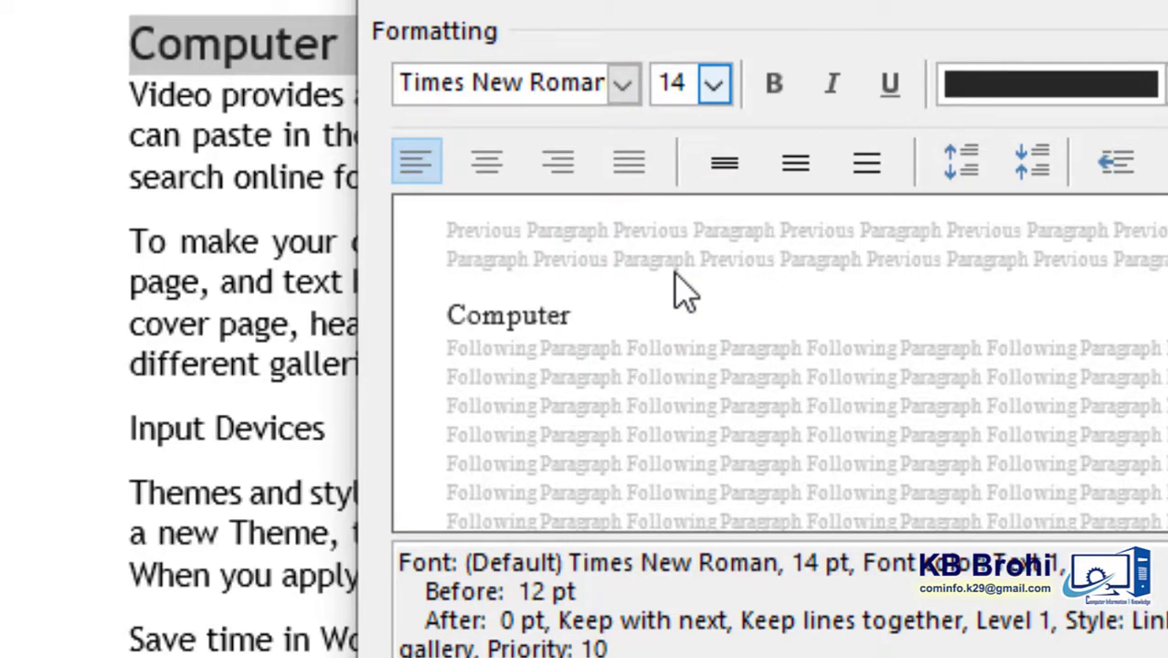
pyautogui.click(779, 91)
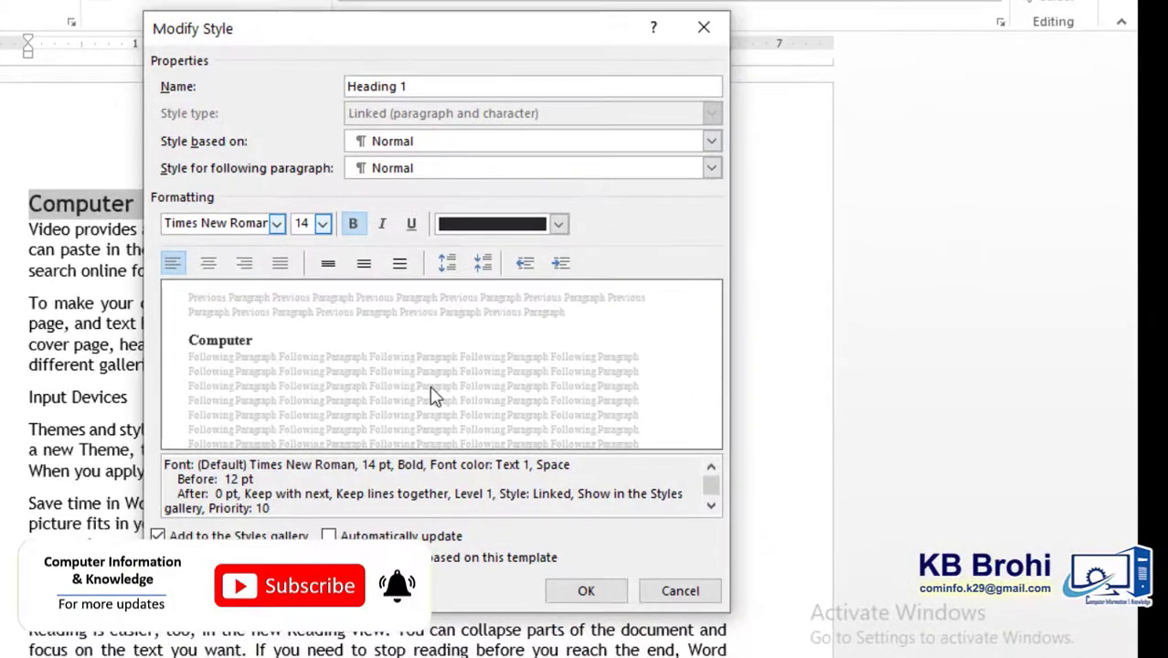
pyautogui.click(588, 590)
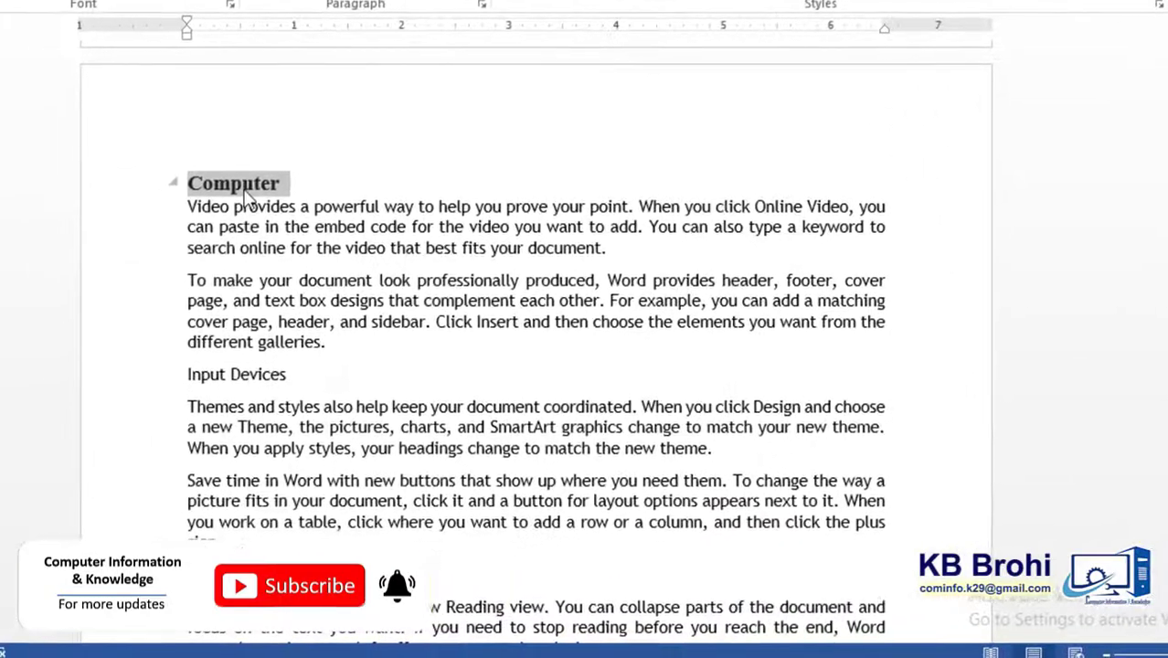
pyautogui.click(262, 226)
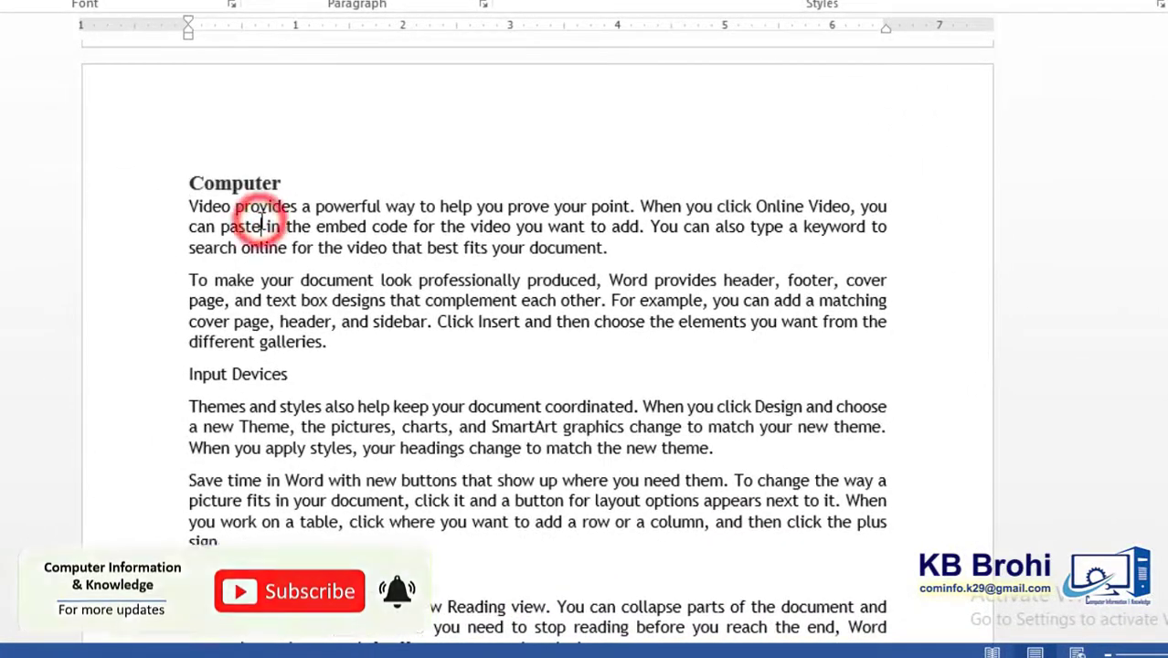
pyautogui.moveTo(243, 206); pyautogui.dragTo(259, 240)
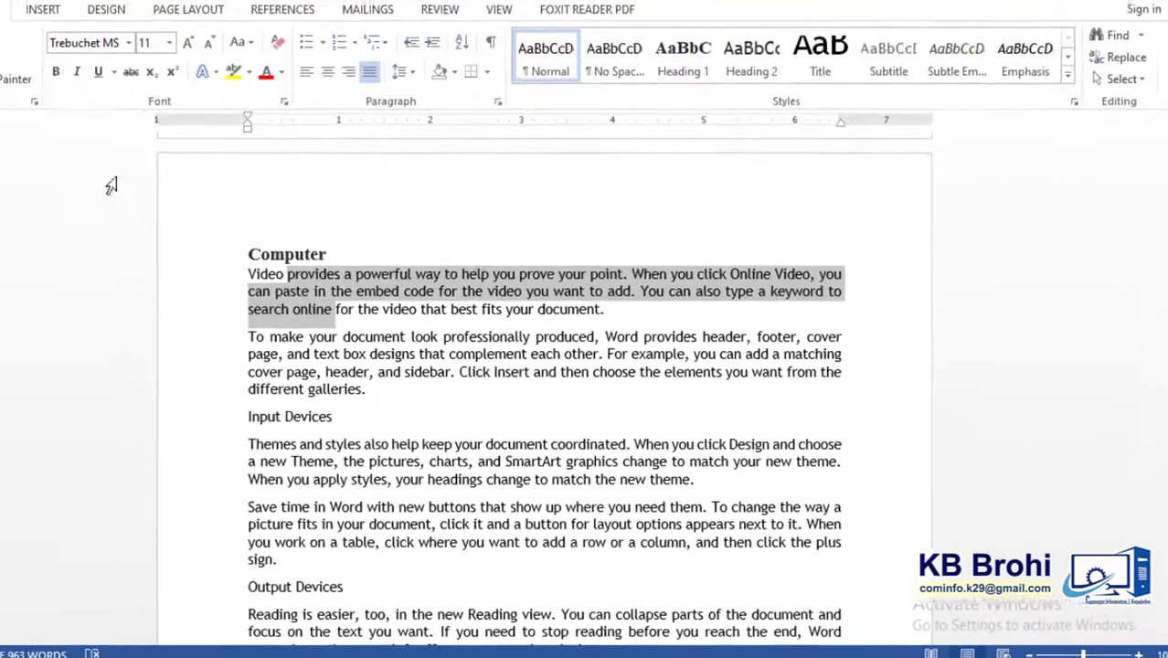
pyautogui.click(381, 355)
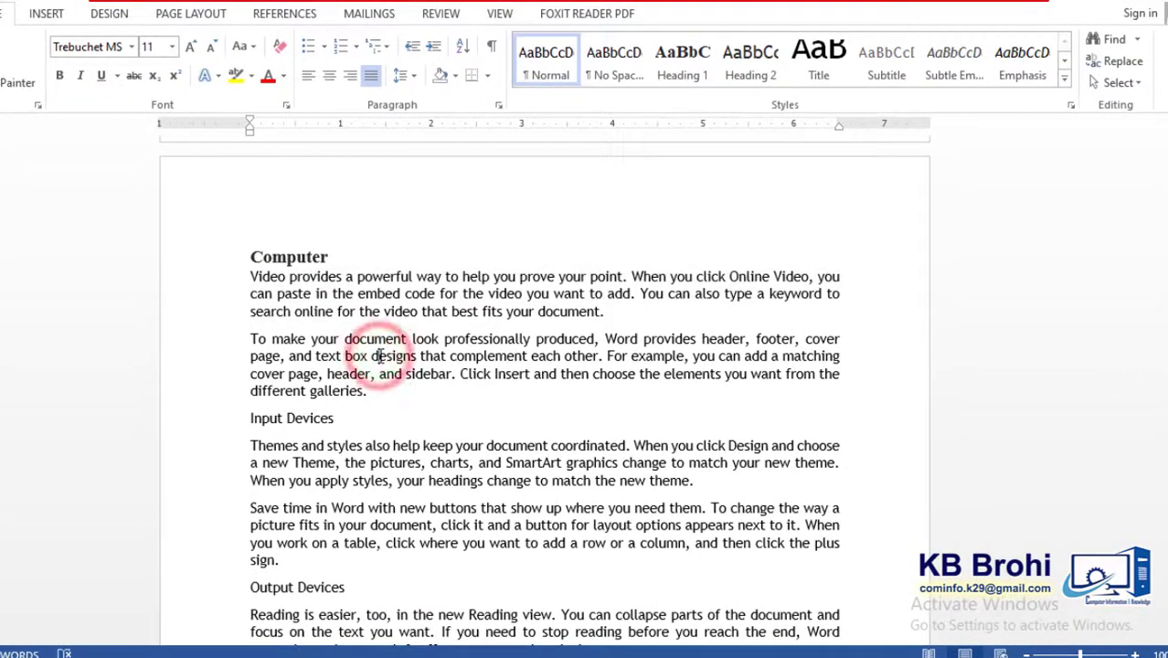
# - Change the font of the entire document text to Times New Roman
pyautogui.hotkey('ctrl', 'a')
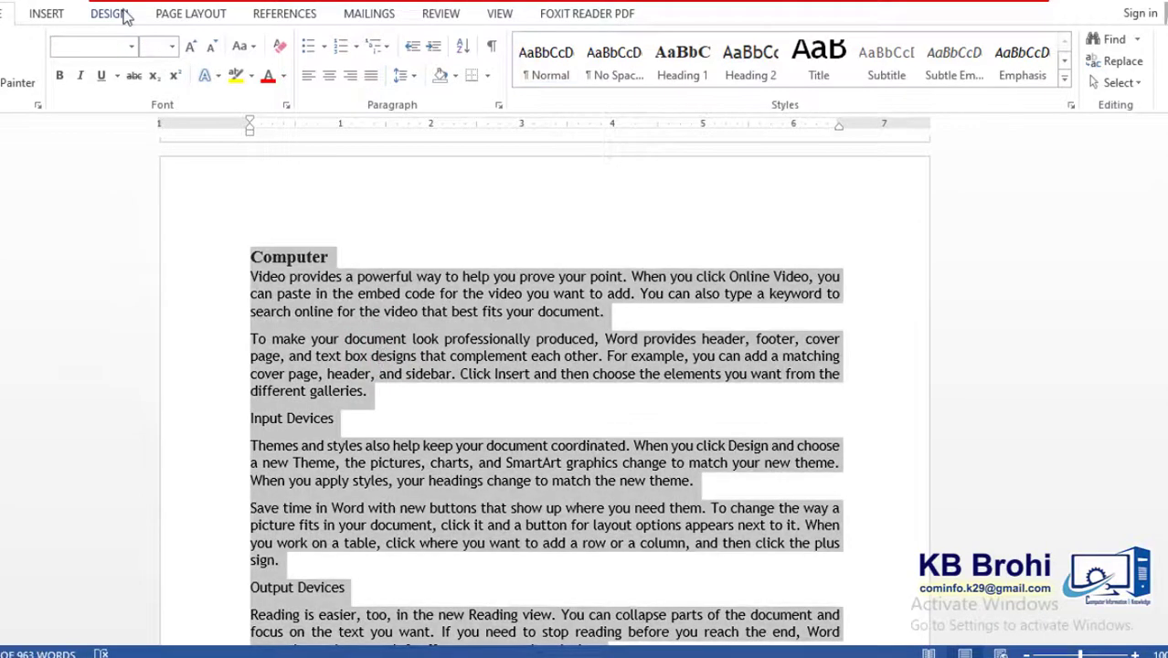
pyautogui.click(104, 45)
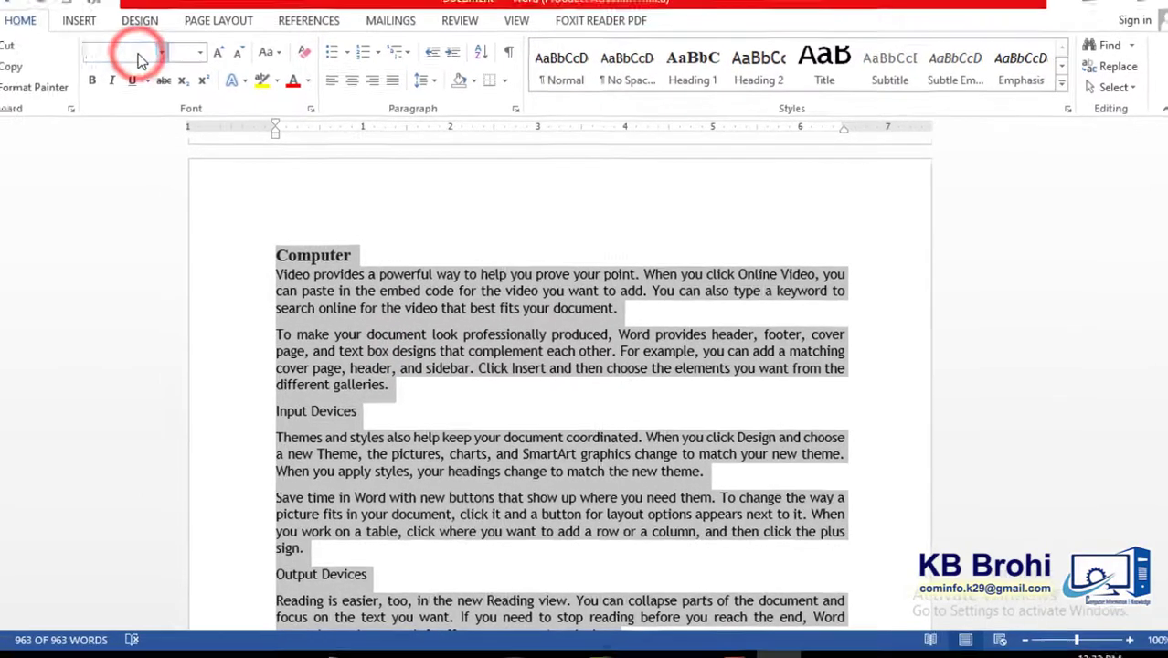
pyautogui.write('Times New Roman')
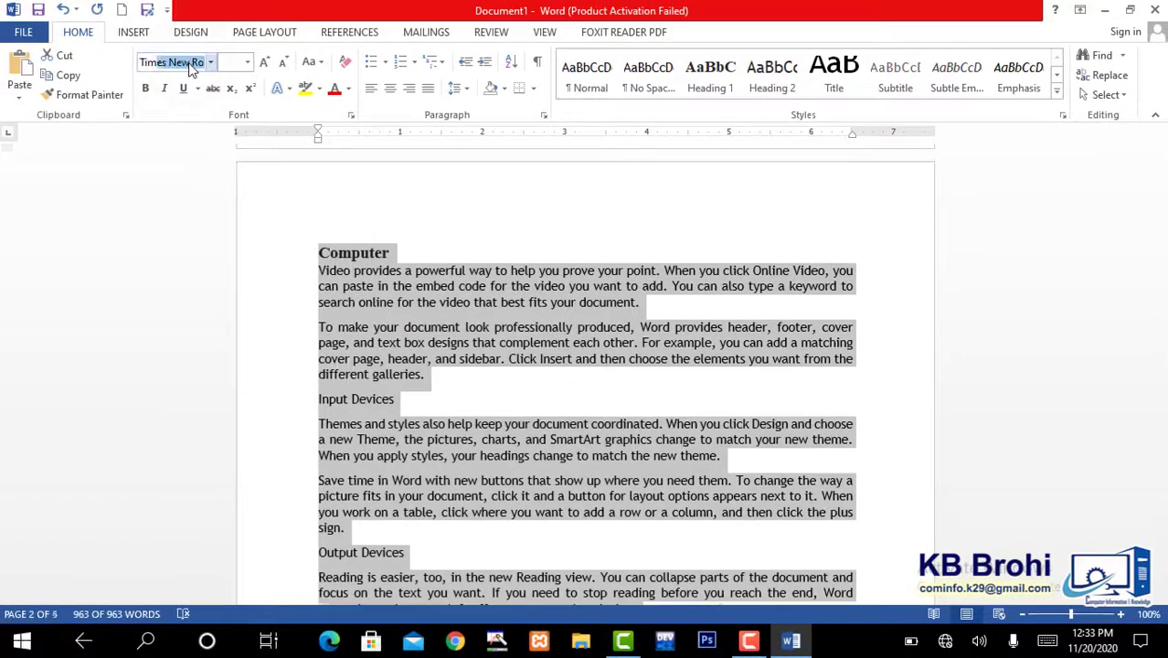
pyautogui.press('Return')
pyautogui.click(516, 356)
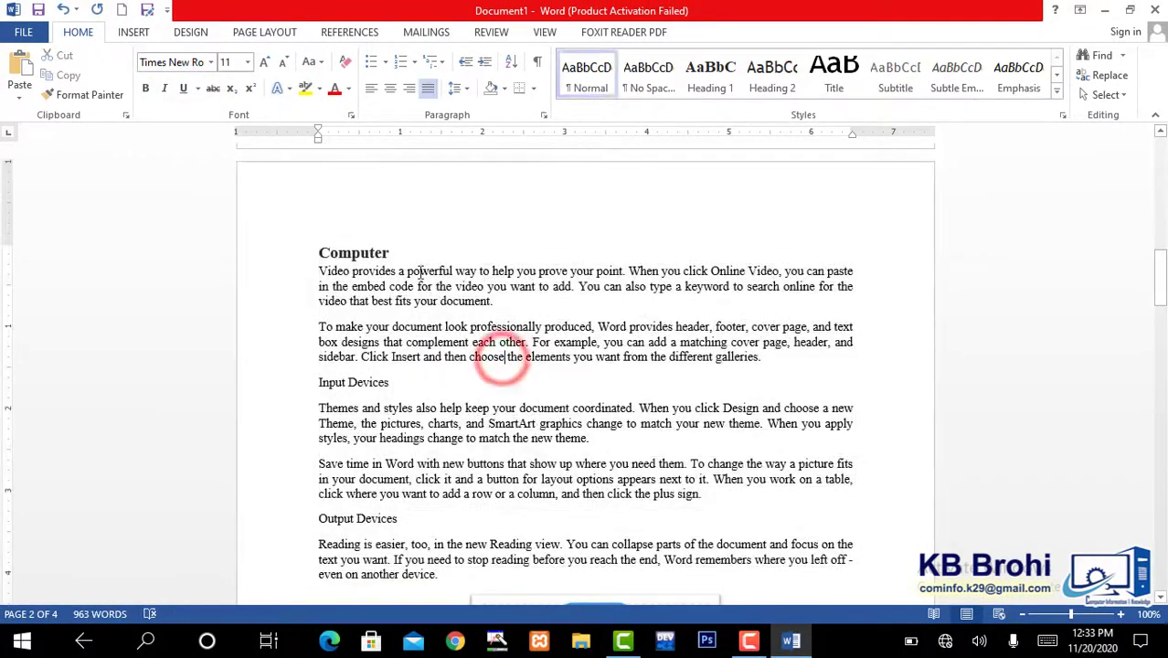
pyautogui.click(402, 320)
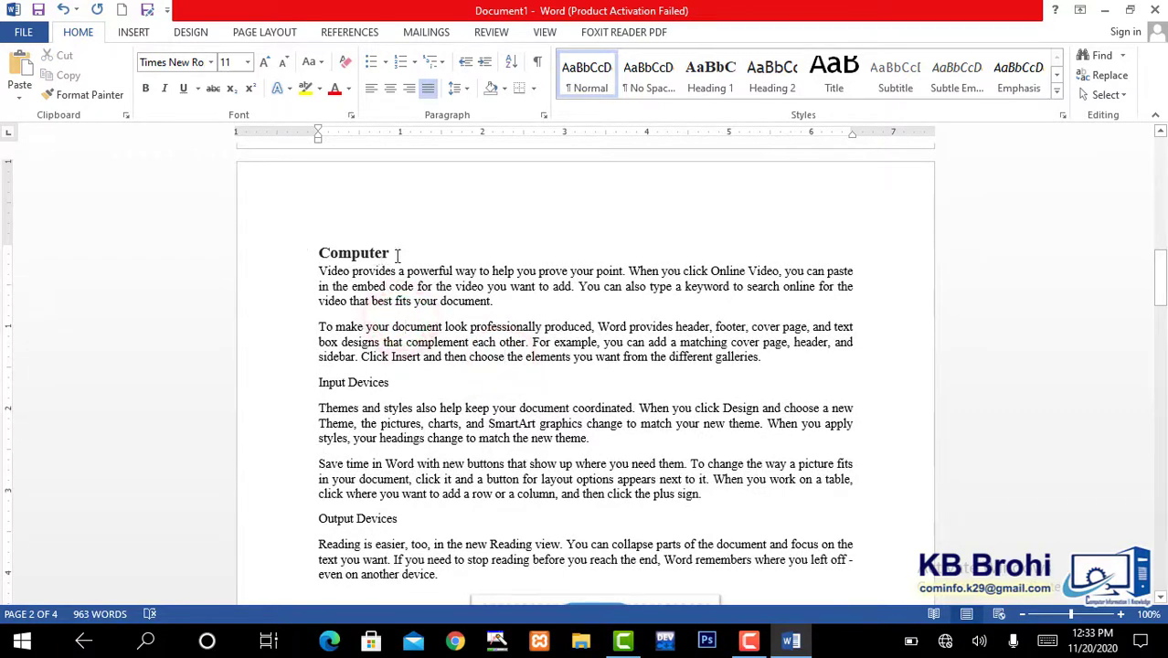
# - Set the font size of the entire document text to 12
pyautogui.hotkey('ctrl', 'a')
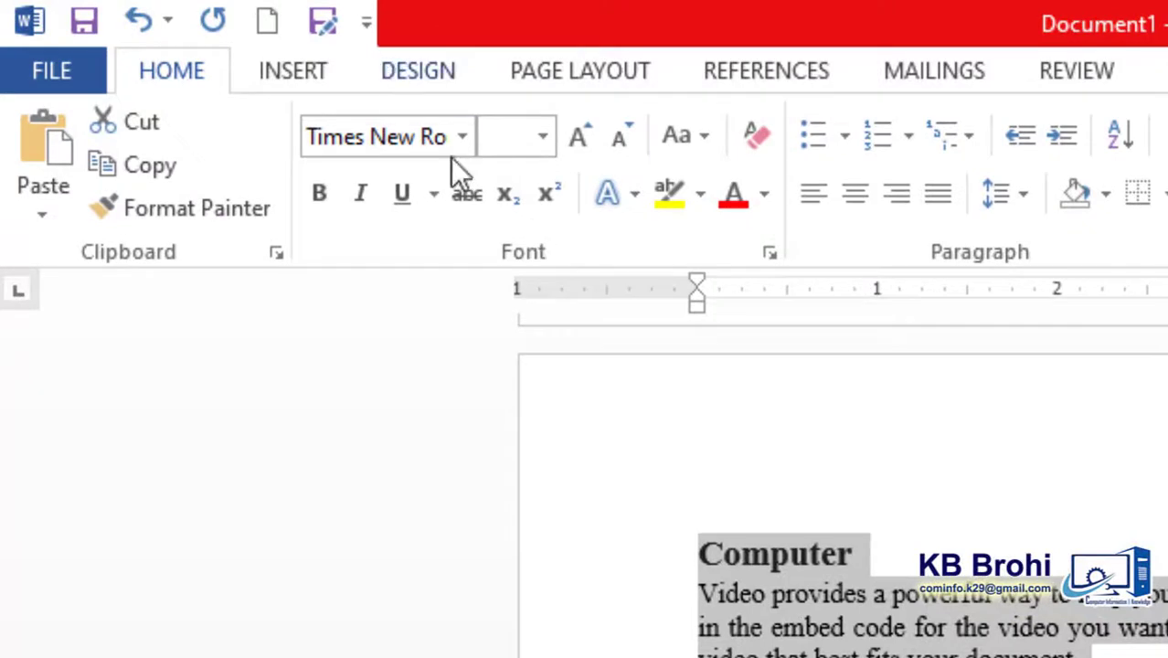
pyautogui.click(498, 141)
pyautogui.write('12')
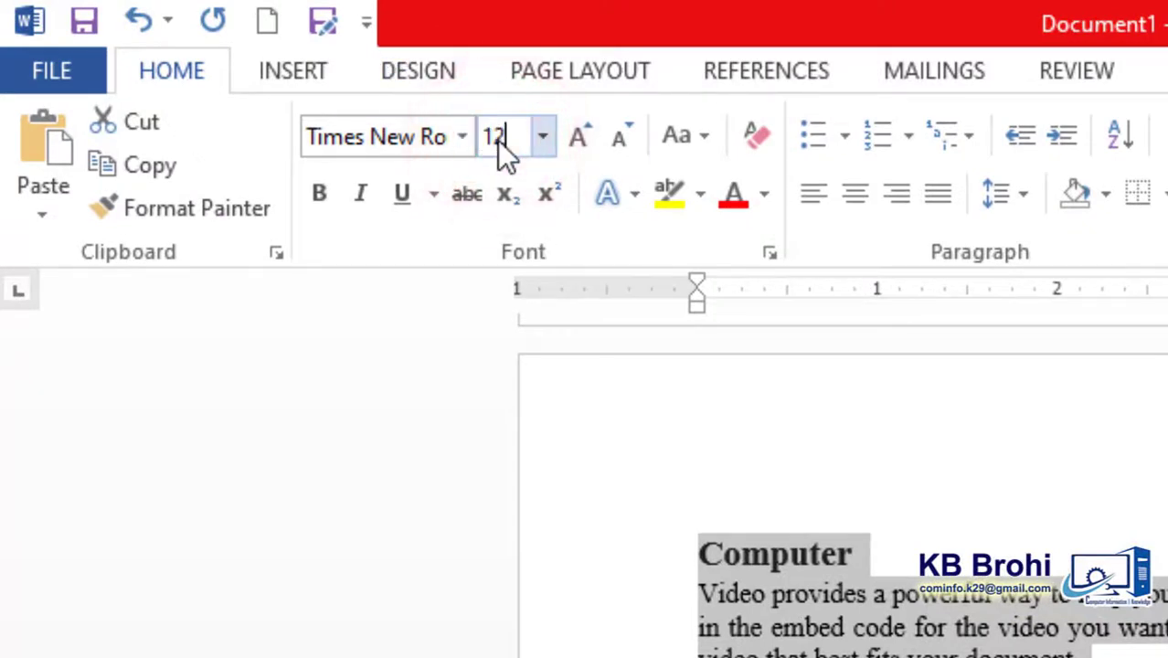
pyautogui.press('Return')
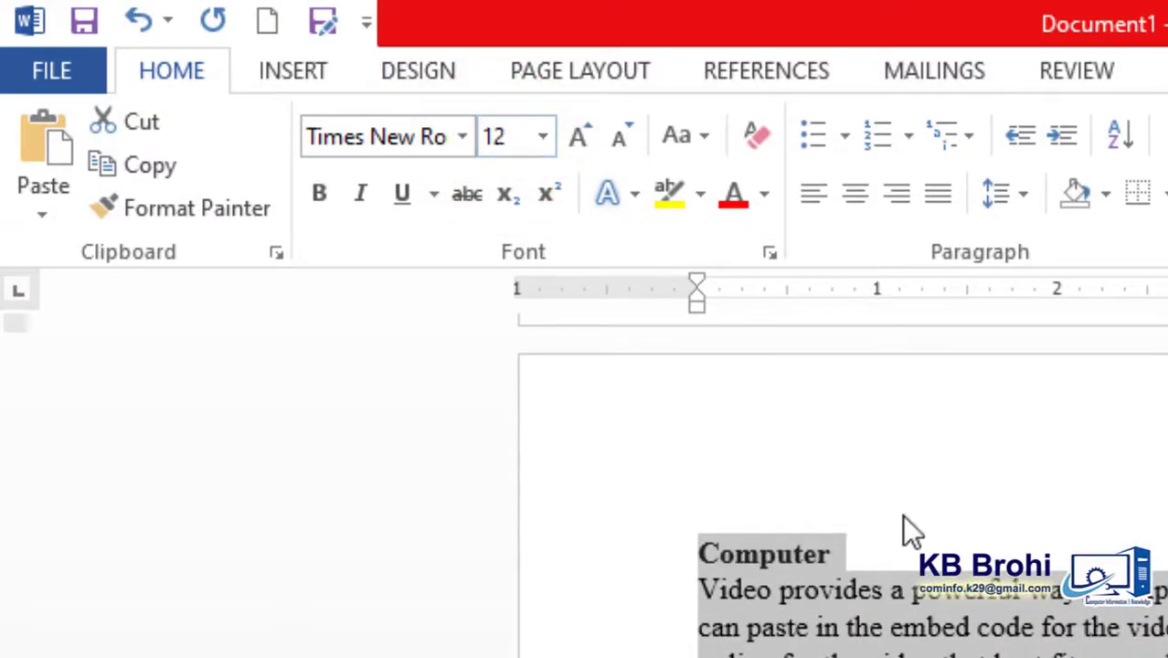
# - Reapply the Heading 1 style to the "Computer" title and insert a blank line below it
pyautogui.click(885, 605)
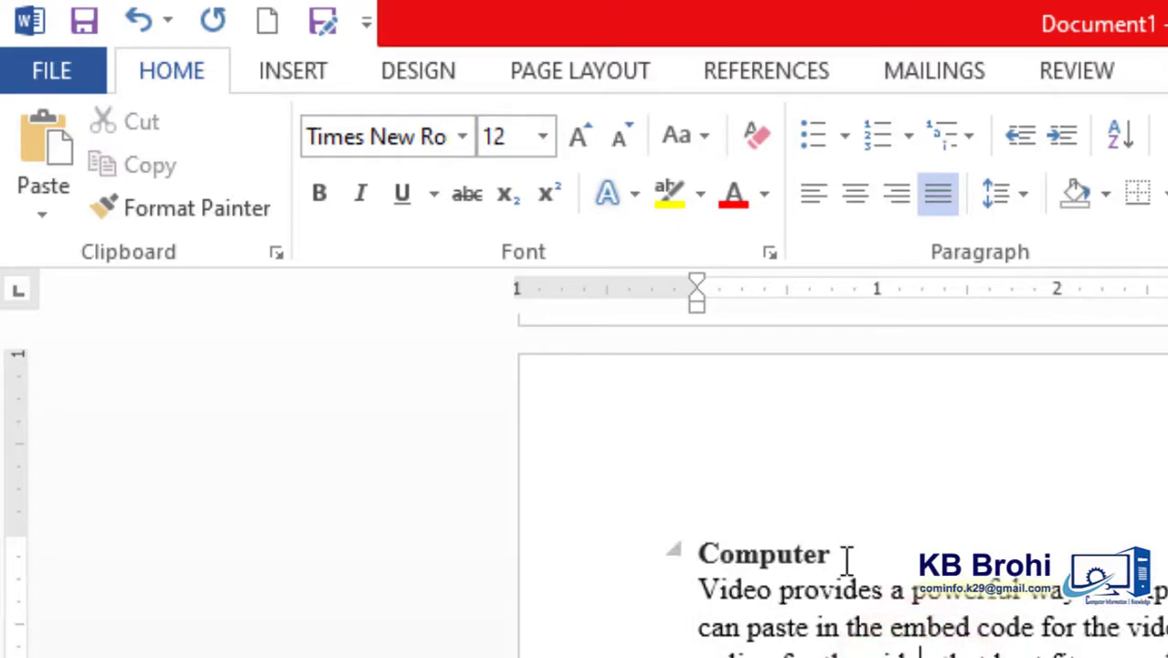
pyautogui.moveTo(844, 553); pyautogui.dragTo(664, 518)
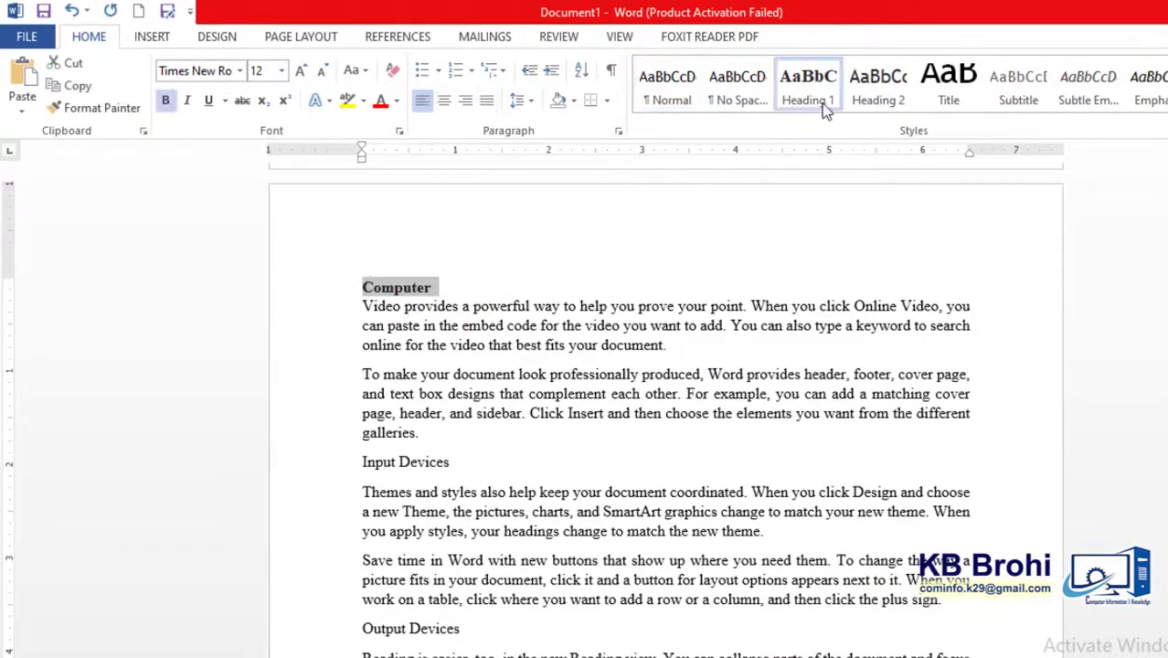
pyautogui.click(808, 95)
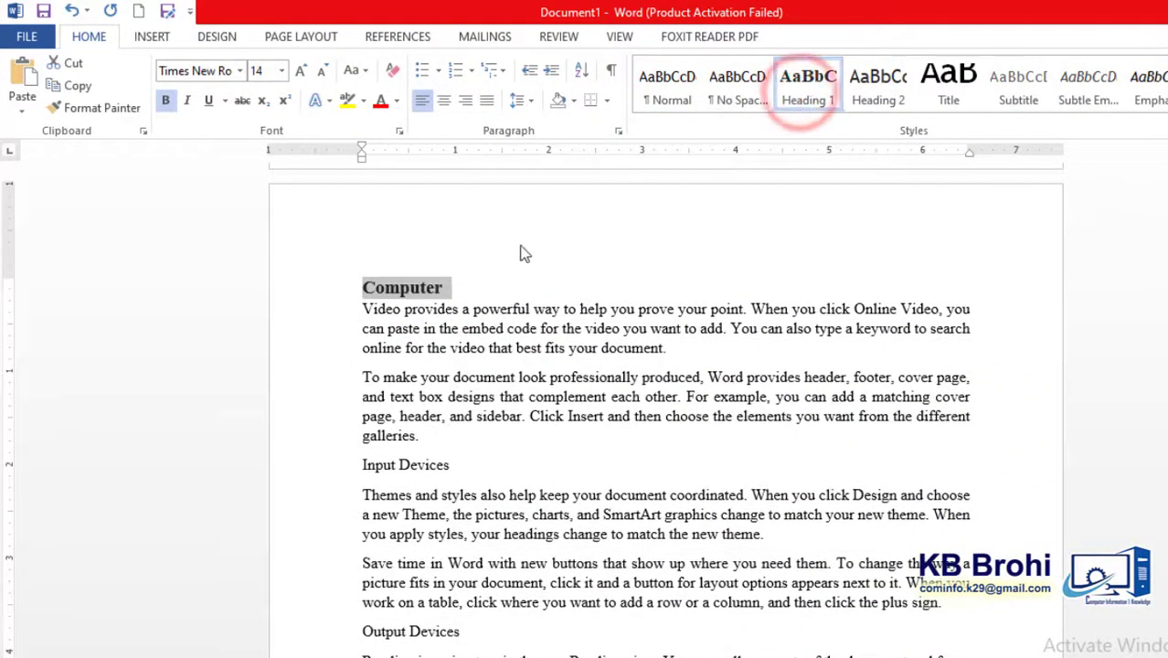
pyautogui.click(468, 298)
pyautogui.press('Return')
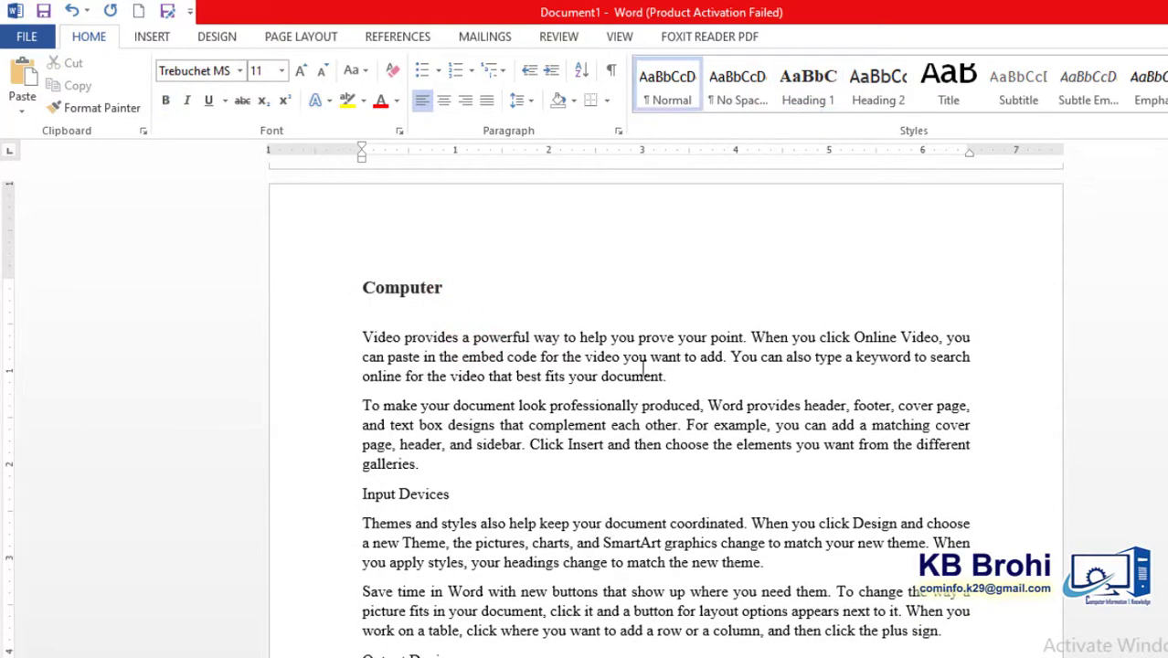
# - Apply the Heading 1 style to the "Input Devices" and "Output Devices" lines
pyautogui.click(459, 493)
pyautogui.tripleClick(458, 493)
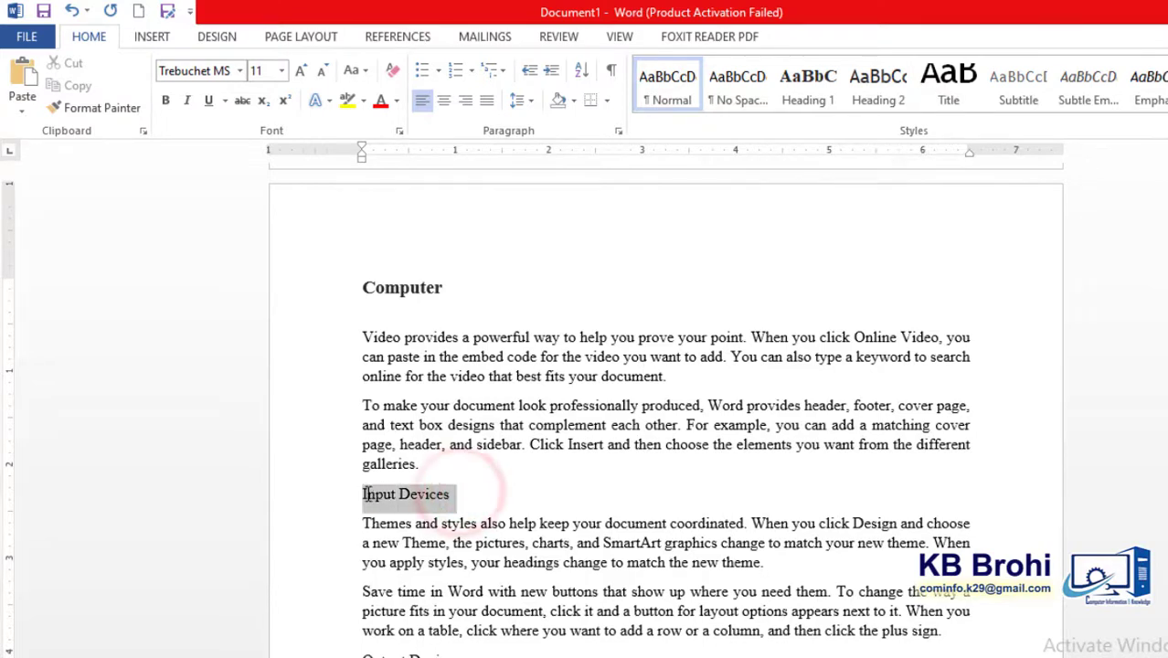
pyautogui.click(791, 82)
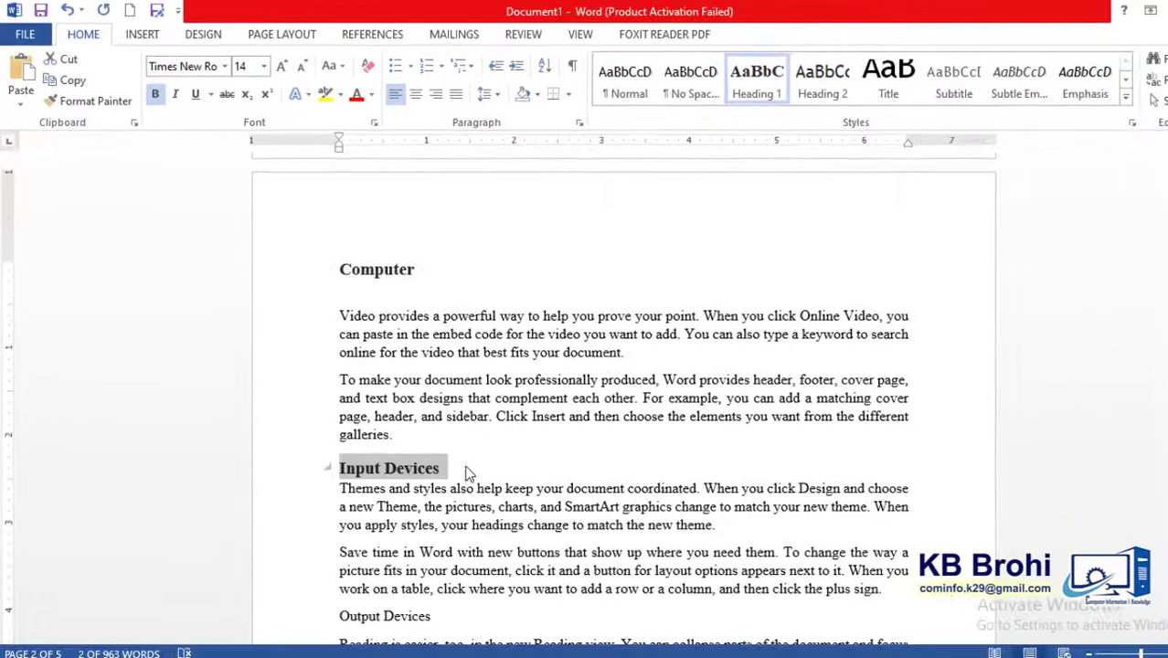
pyautogui.click(466, 473)
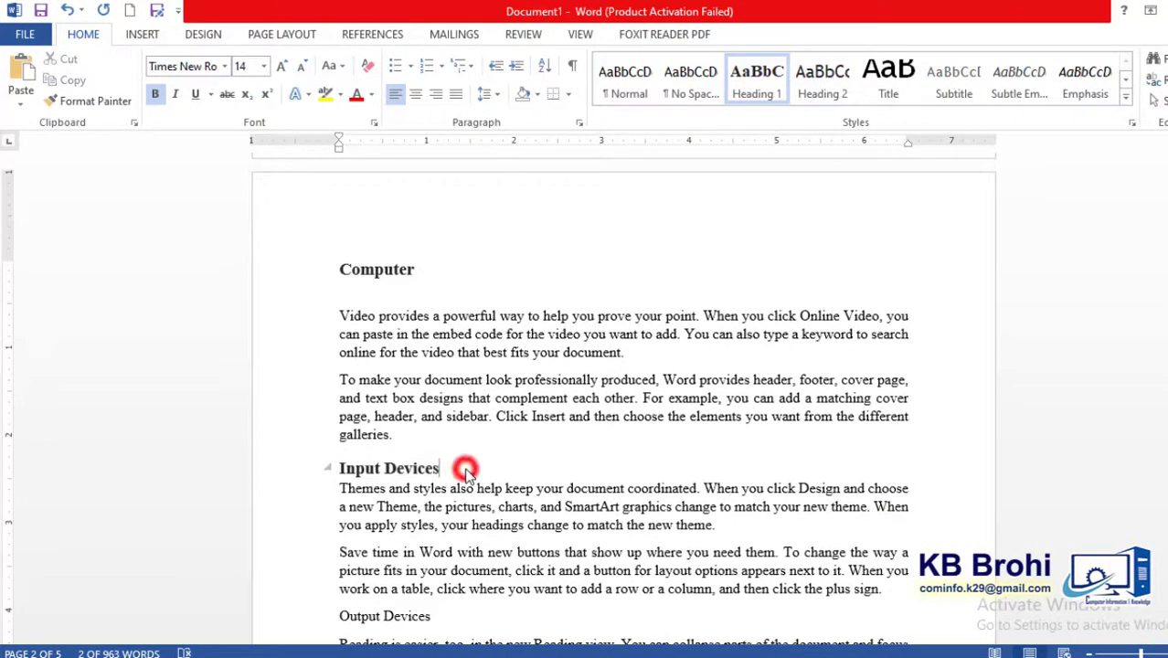
pyautogui.scroll(-7, 585, 393)
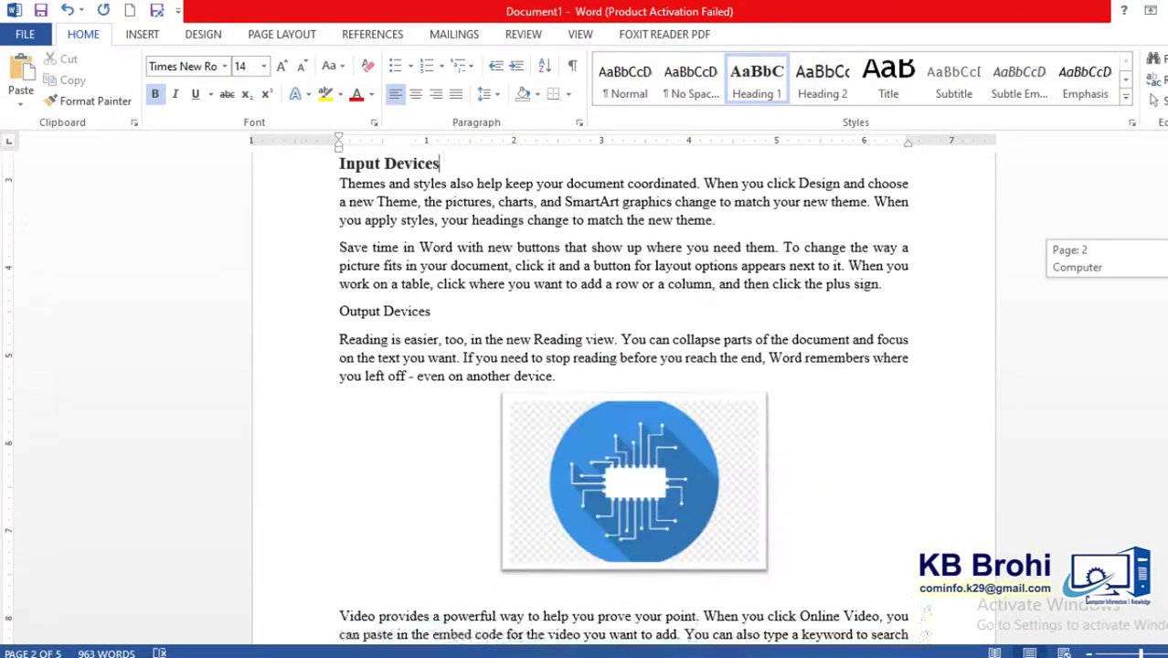
pyautogui.tripleClick(448, 263)
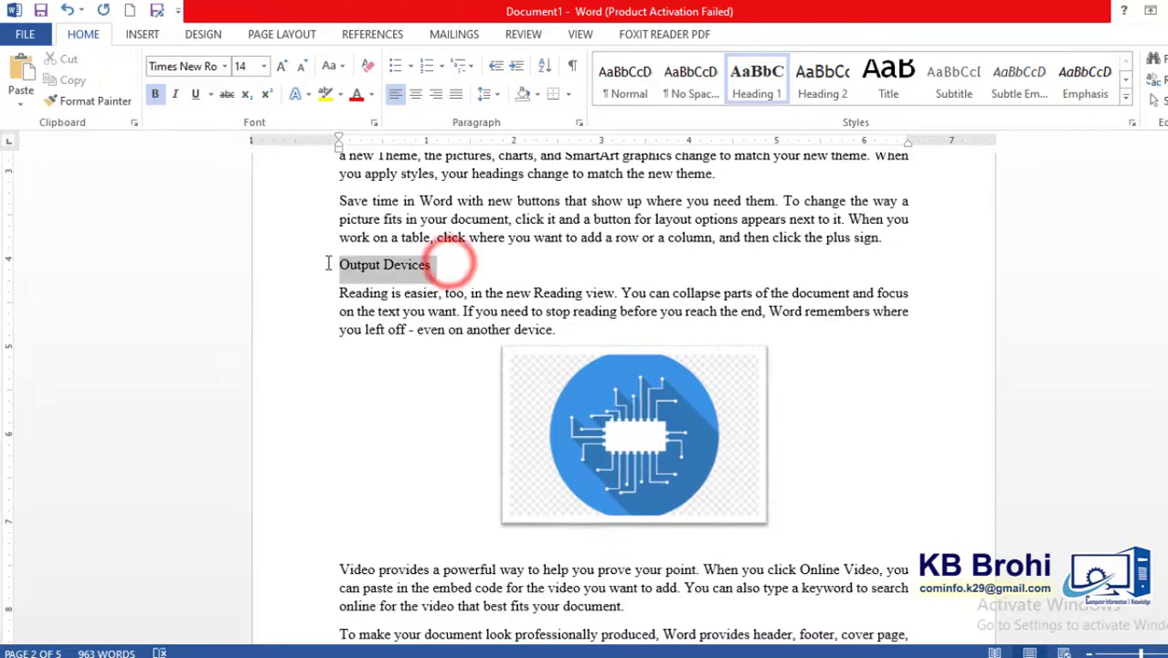
pyautogui.click(756, 78)
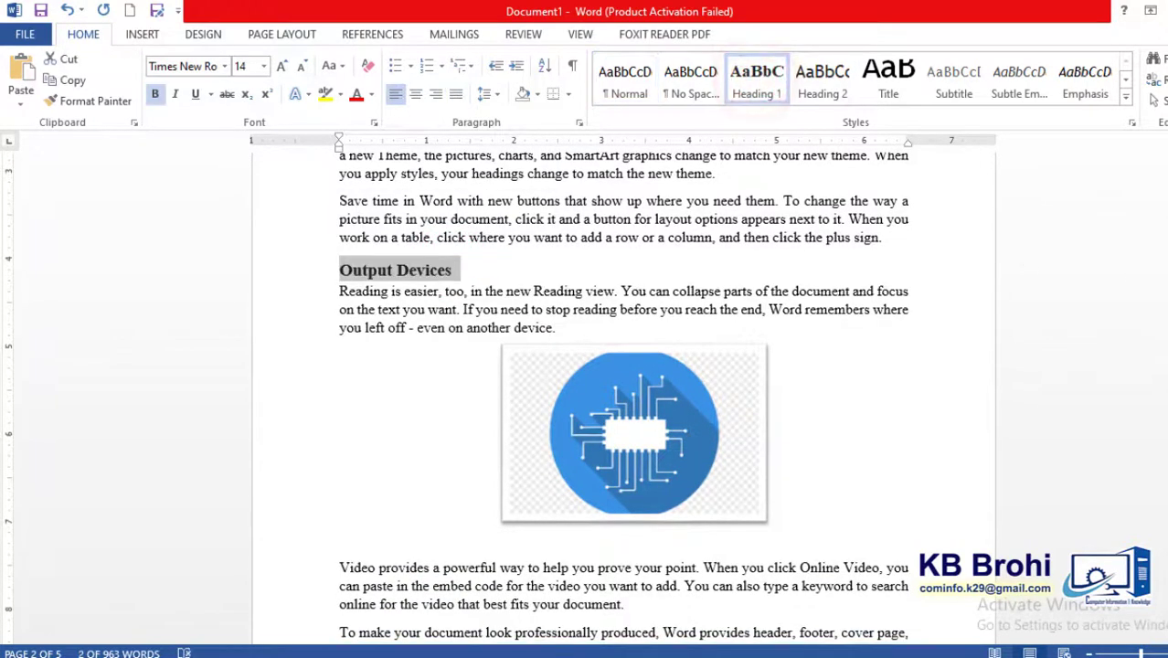
# - Apply the Heading 1 style to the "Processing" and "Video providers" lines on the third page
pyautogui.scroll(-12, 623, 393)
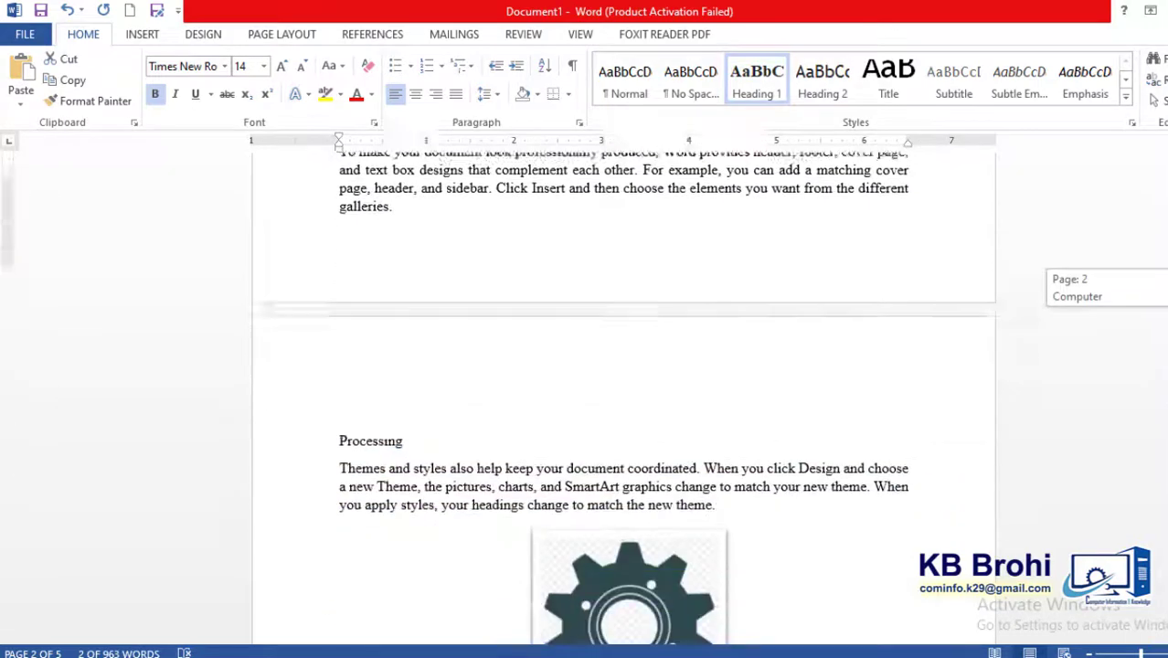
pyautogui.tripleClick(407, 385)
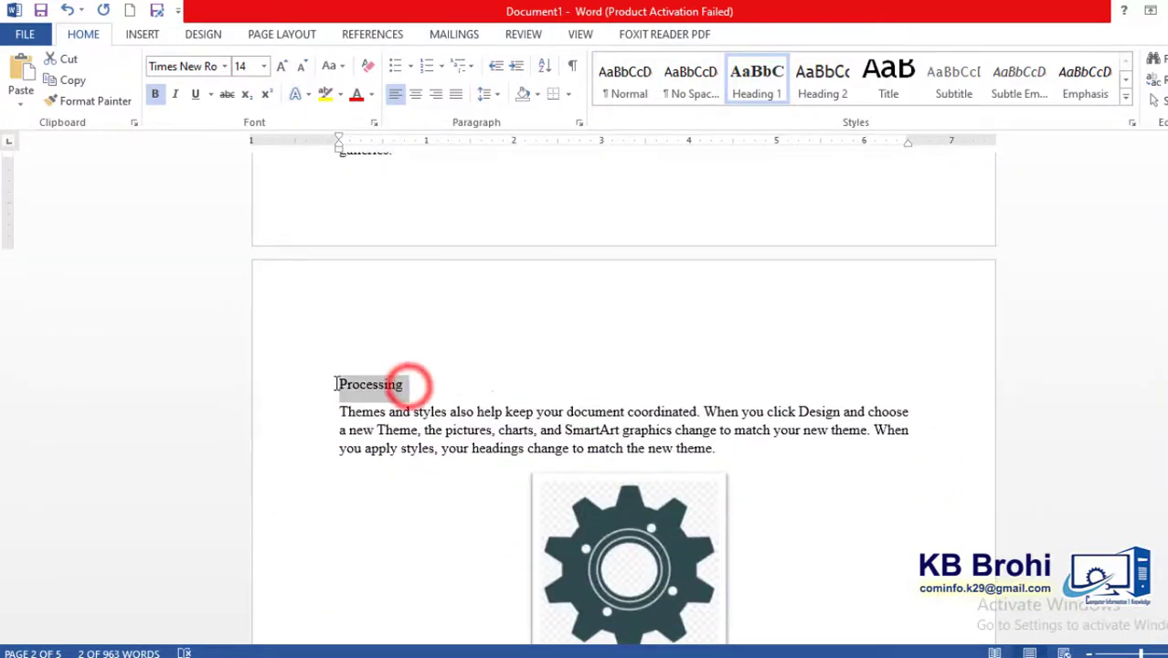
pyautogui.click(756, 74)
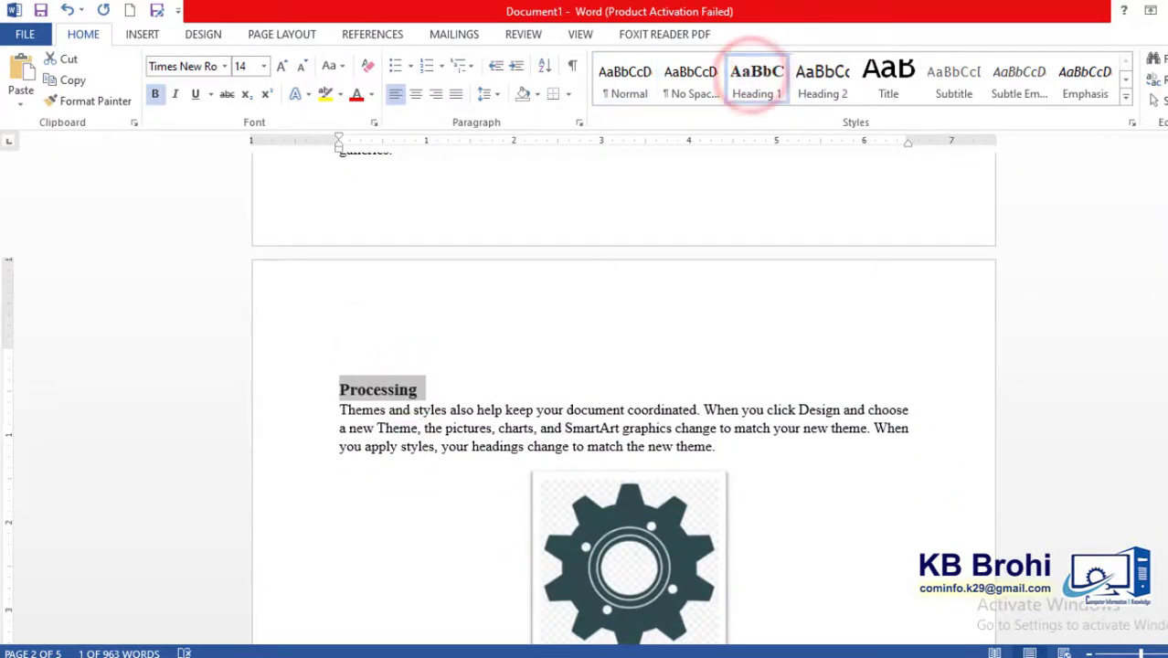
pyautogui.moveTo(1167, 354); pyautogui.dragTo(1167, 402)
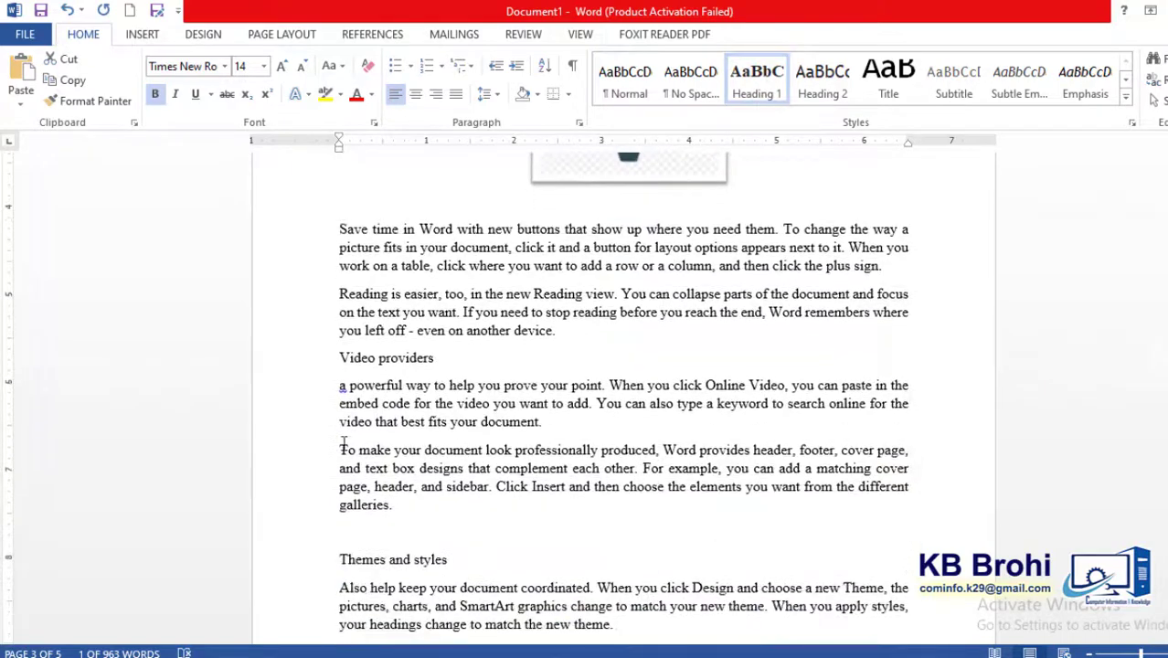
pyautogui.tripleClick(458, 354)
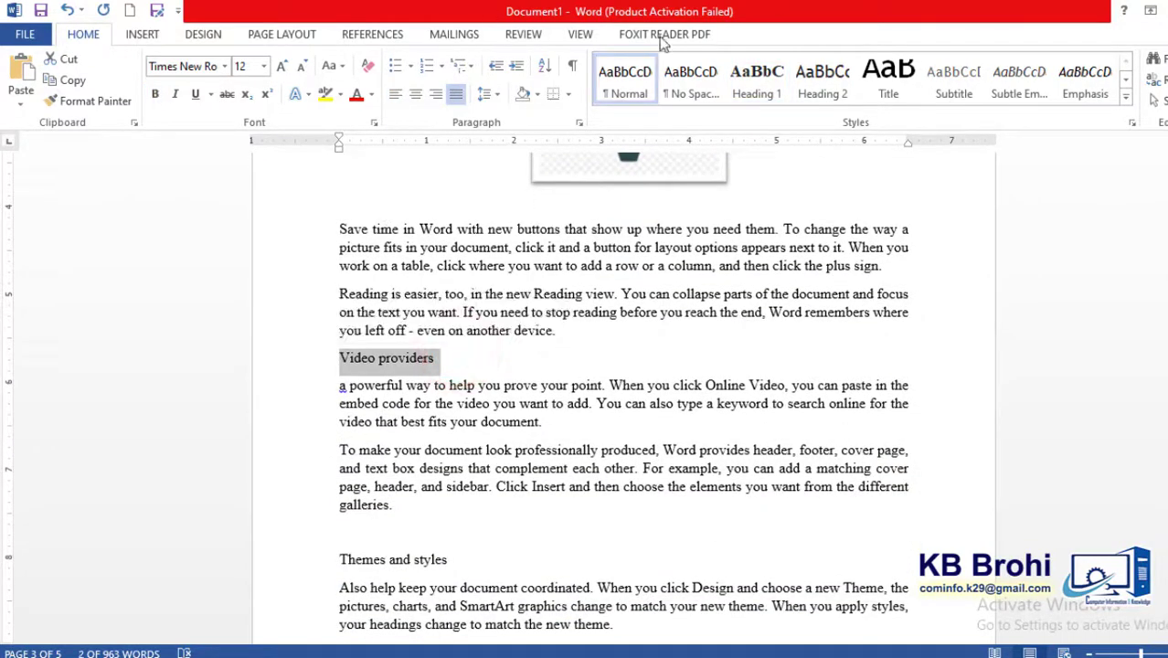
pyautogui.click(755, 79)
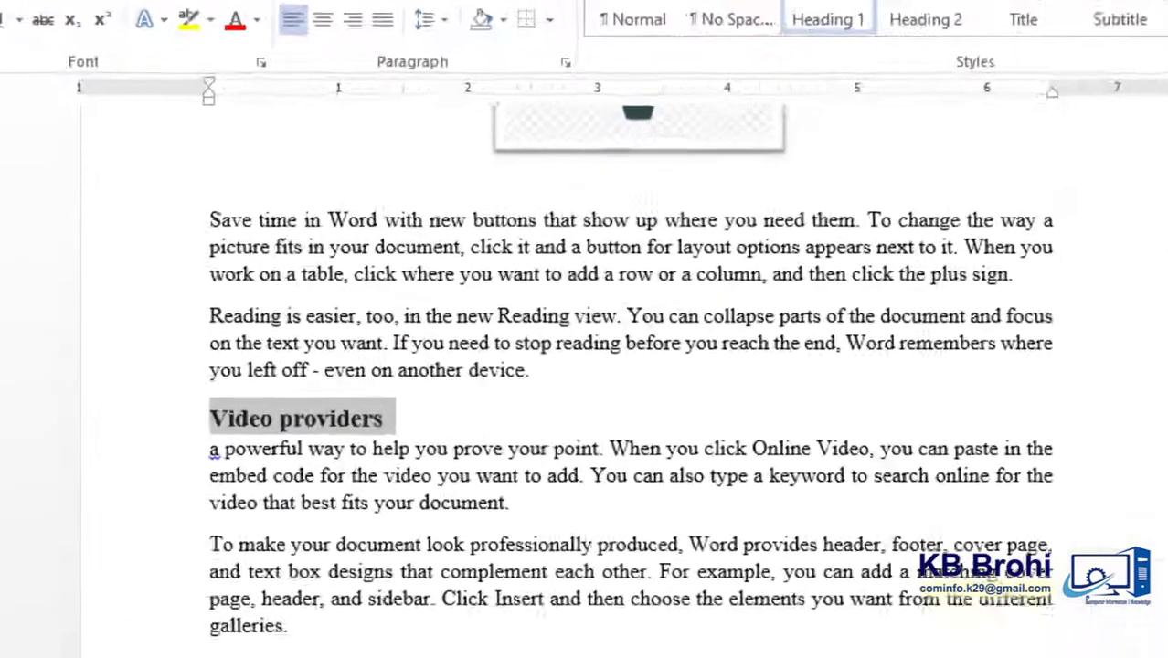
# - Apply the Heading 1 style to the "Themes and styles" and "Reading" lines
pyautogui.scroll(-2, 482, 529)
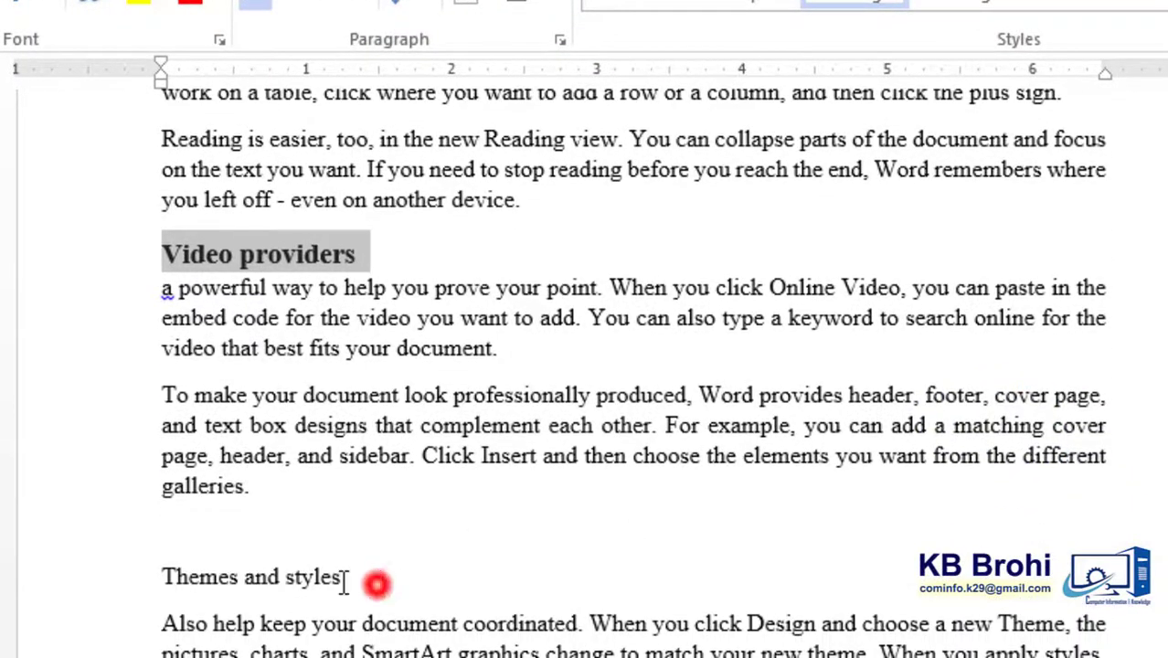
pyautogui.tripleClick(346, 582)
pyautogui.click(855, 5)
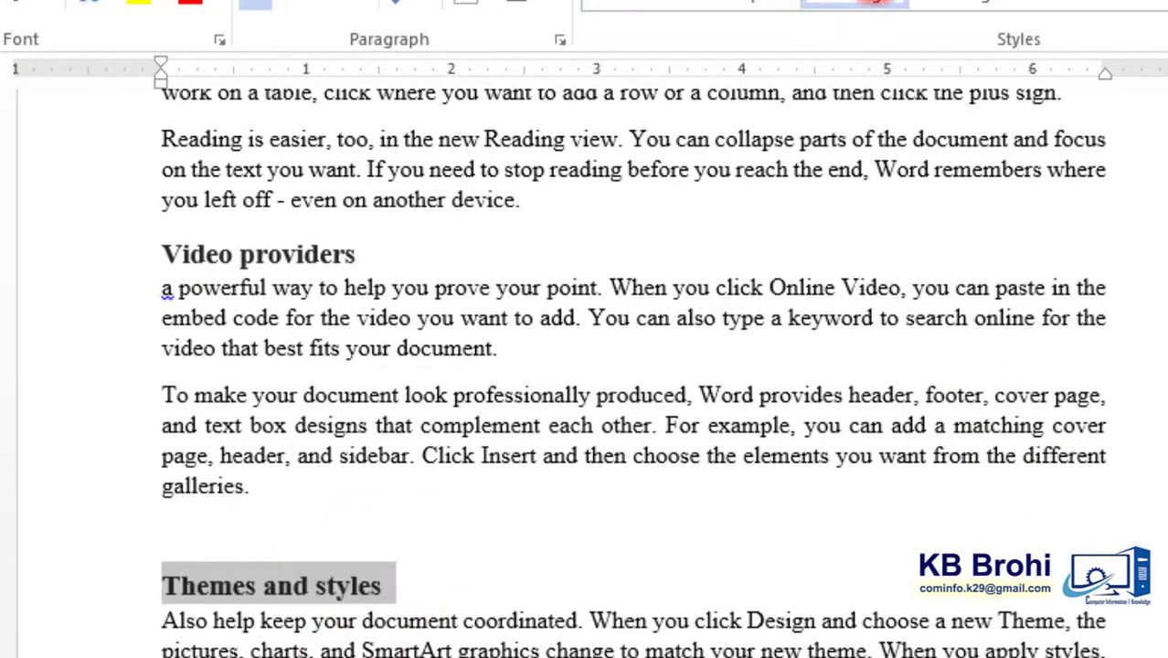
pyautogui.scroll(-10, 633, 373)
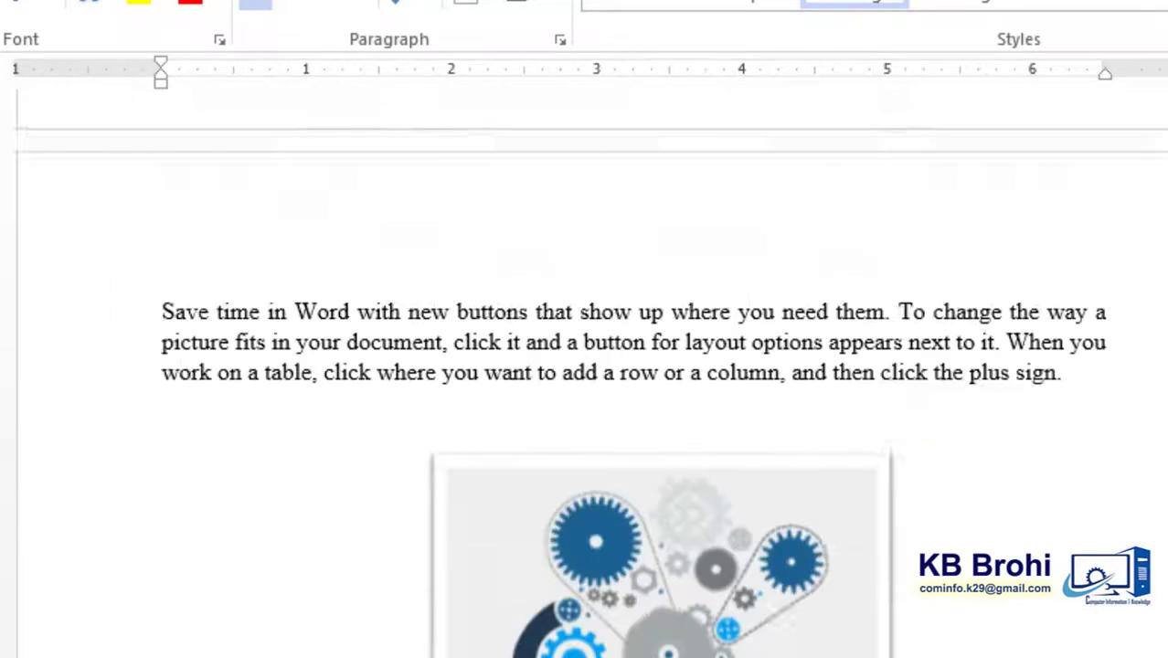
pyautogui.scroll(-8, 829, 637)
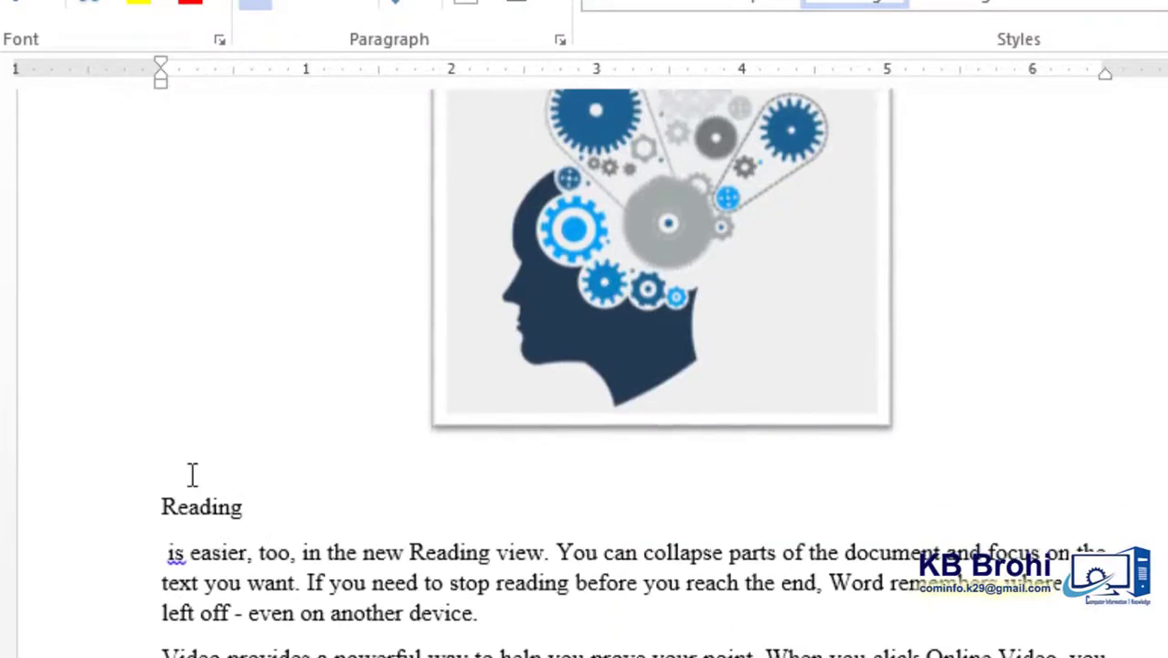
pyautogui.doubleClick(242, 514)
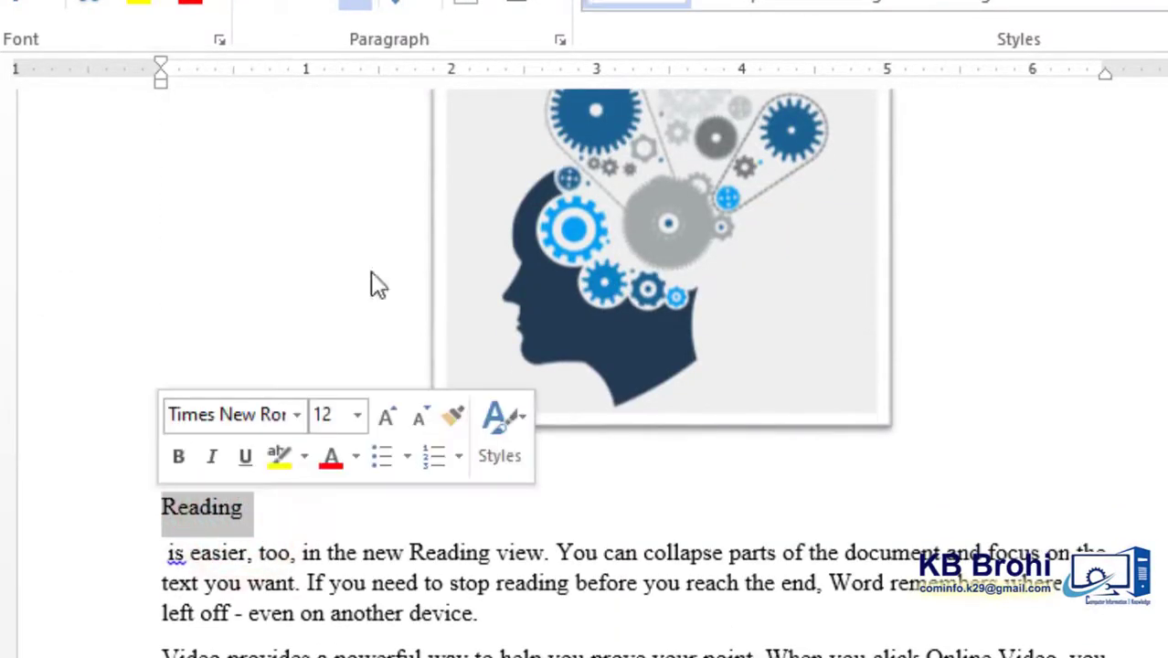
pyautogui.click(839, 3)
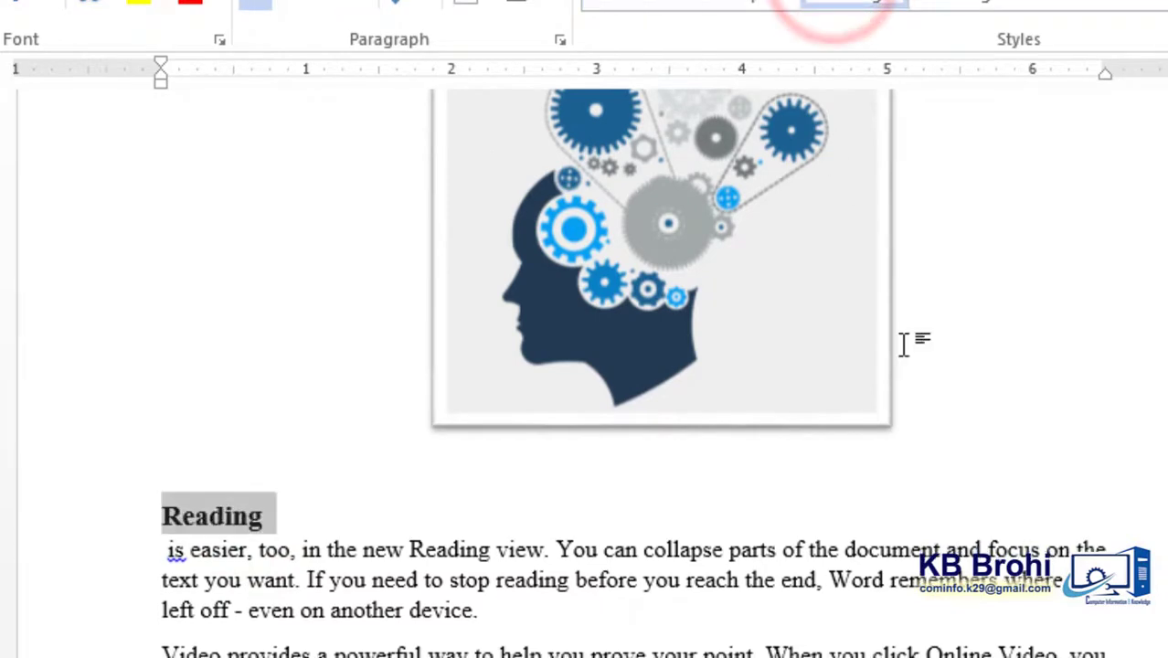
# - Apply the Heading 1 style to the "Documents" line below the Reading section
pyautogui.scroll(-4, 588, 580)
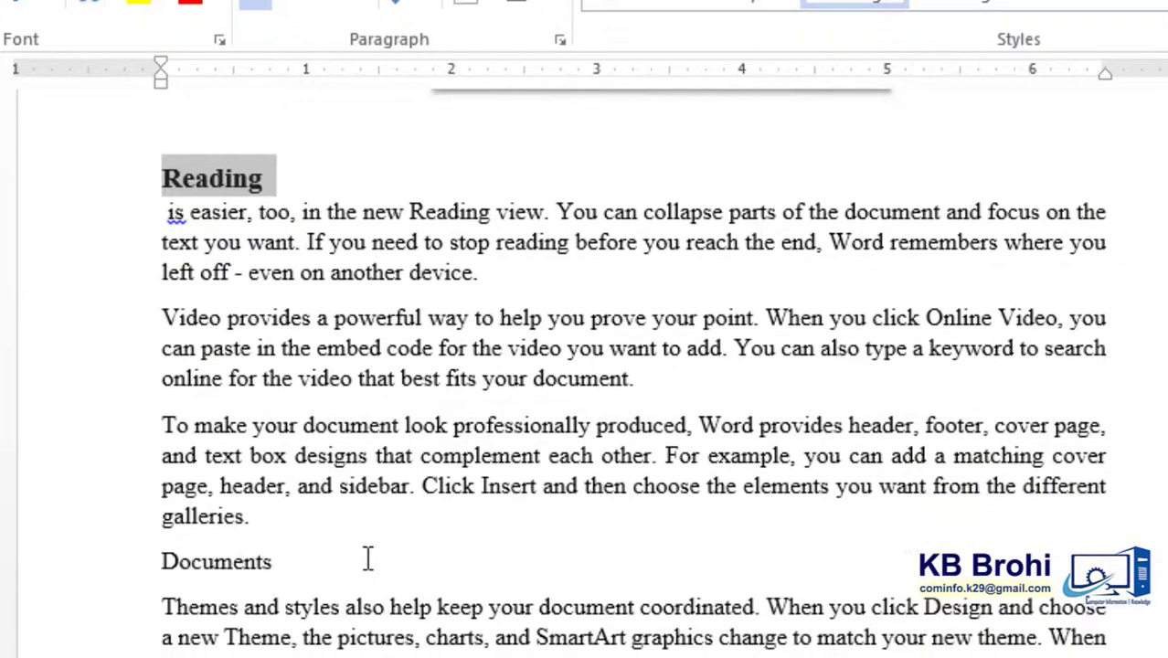
pyautogui.moveTo(233, 561); pyautogui.dragTo(165, 557)
pyautogui.moveTo(282, 574); pyautogui.dragTo(162, 560)
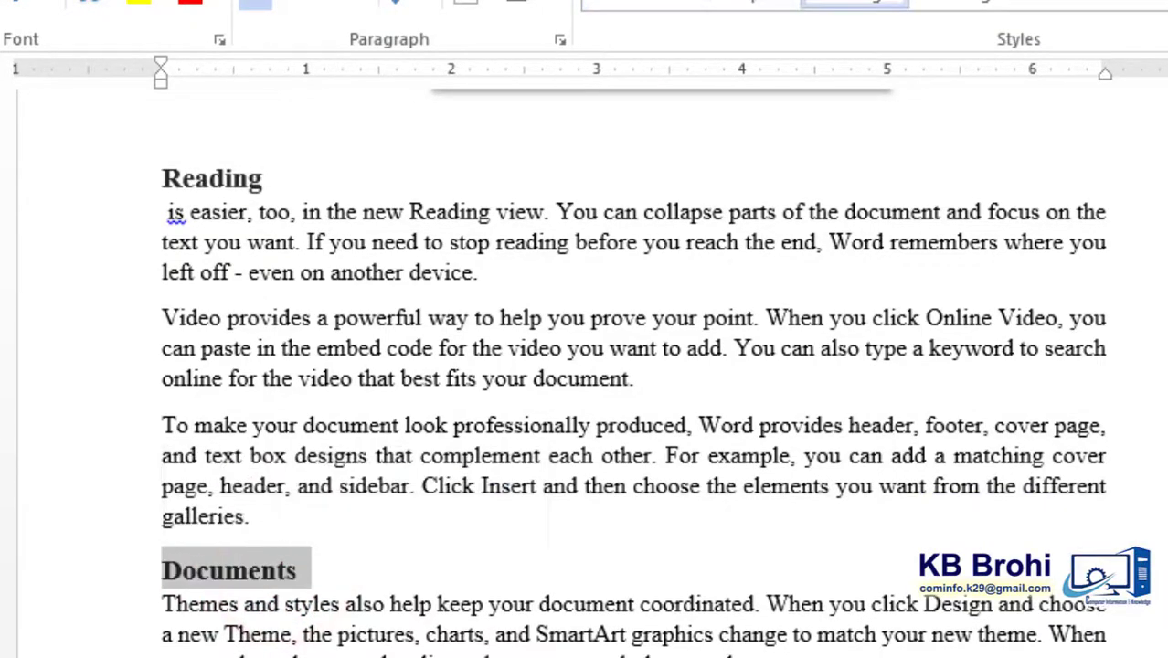
pyautogui.click(827, 3)
# - Insert a table of contents on the blank first page using the built-in Automatic Table 1 layout
pyautogui.scroll(-12, 633, 366)
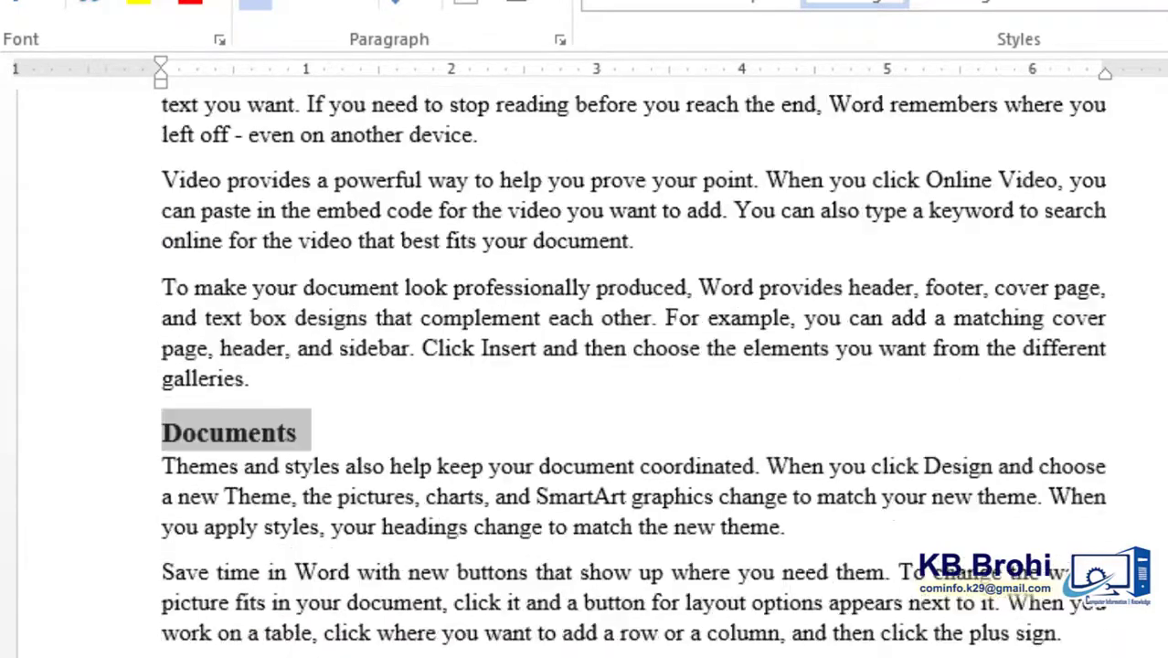
pyautogui.moveTo(1164, 519); pyautogui.dragTo(1165, 133)
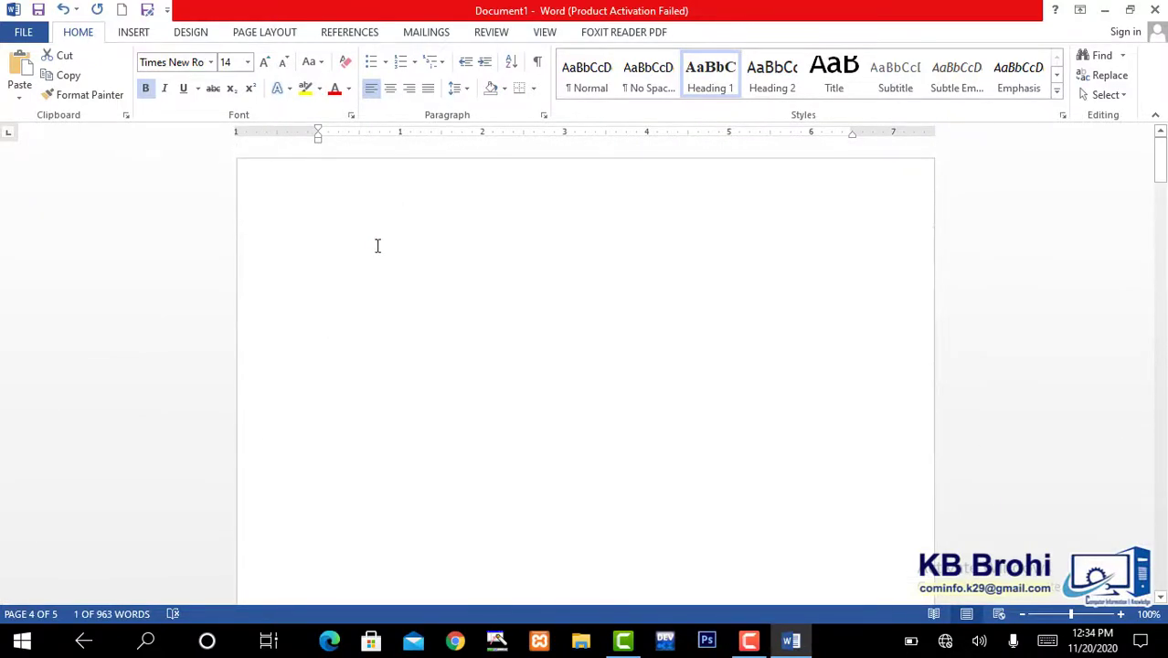
pyautogui.click(378, 245)
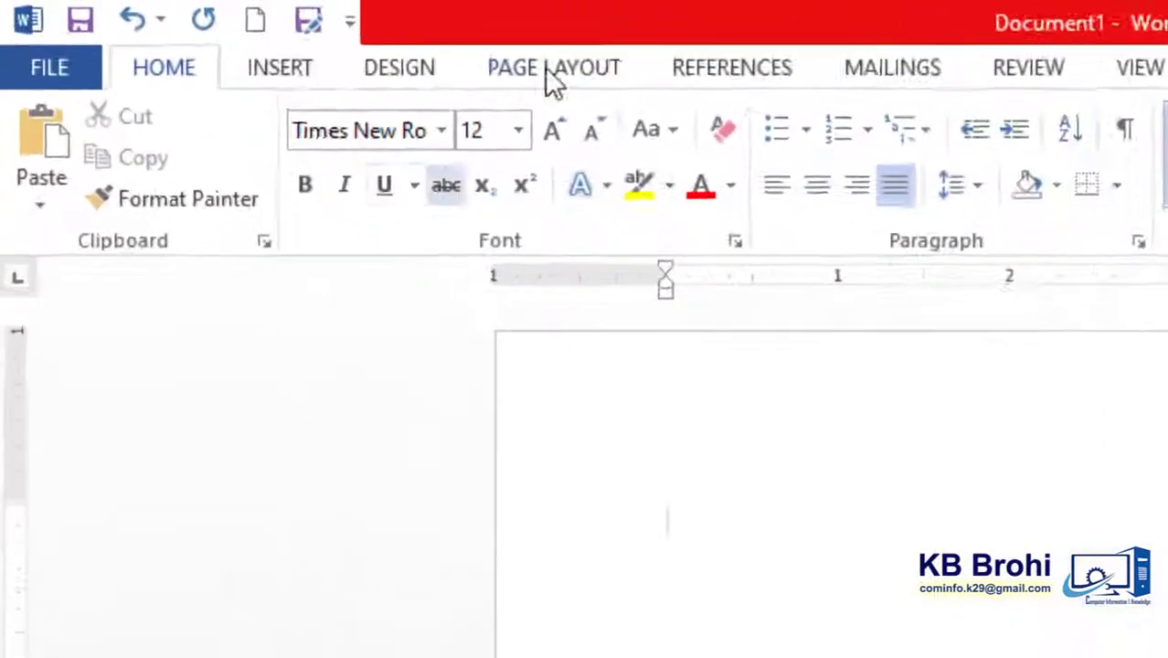
pyautogui.click(780, 78)
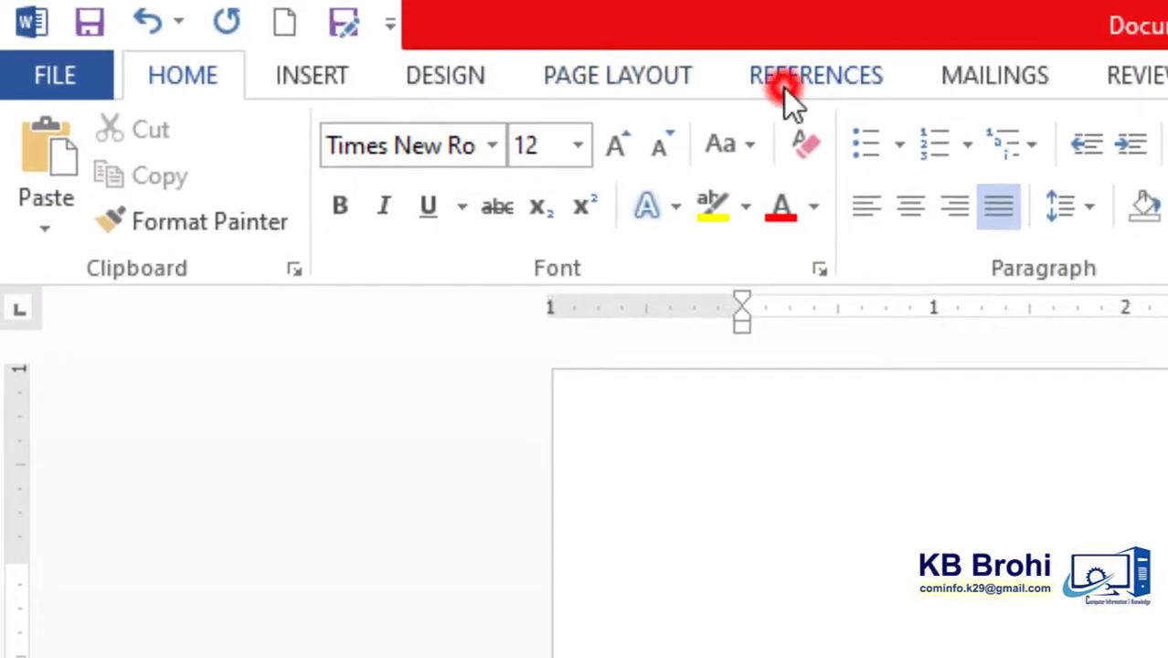
pyautogui.click(65, 199)
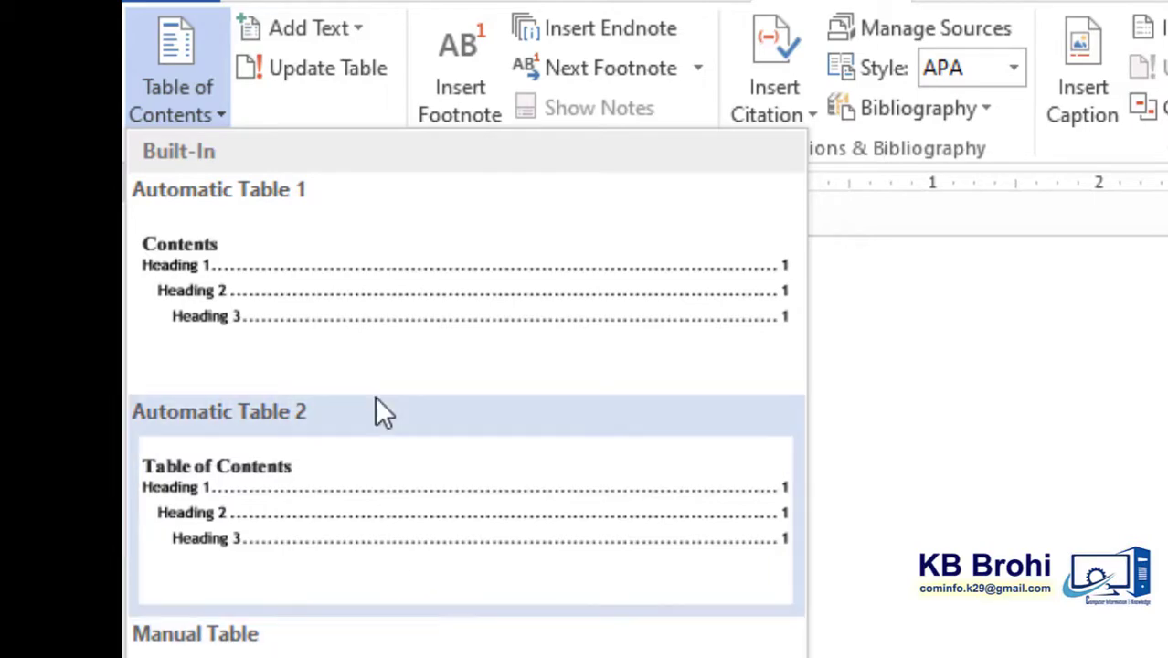
pyautogui.click(335, 289)
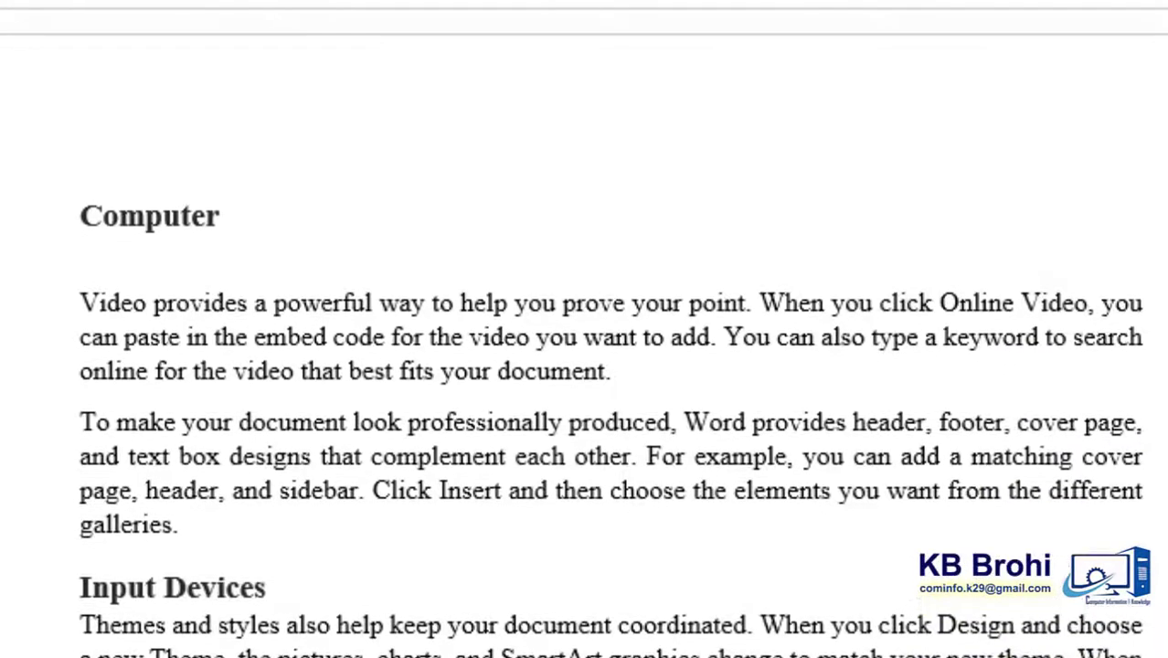
# - Review the table of contents entries and their page numbers against the headings in the document
pyautogui.click(346, 205)
pyautogui.click(490, 338)
pyautogui.scroll(15, 585, 329)
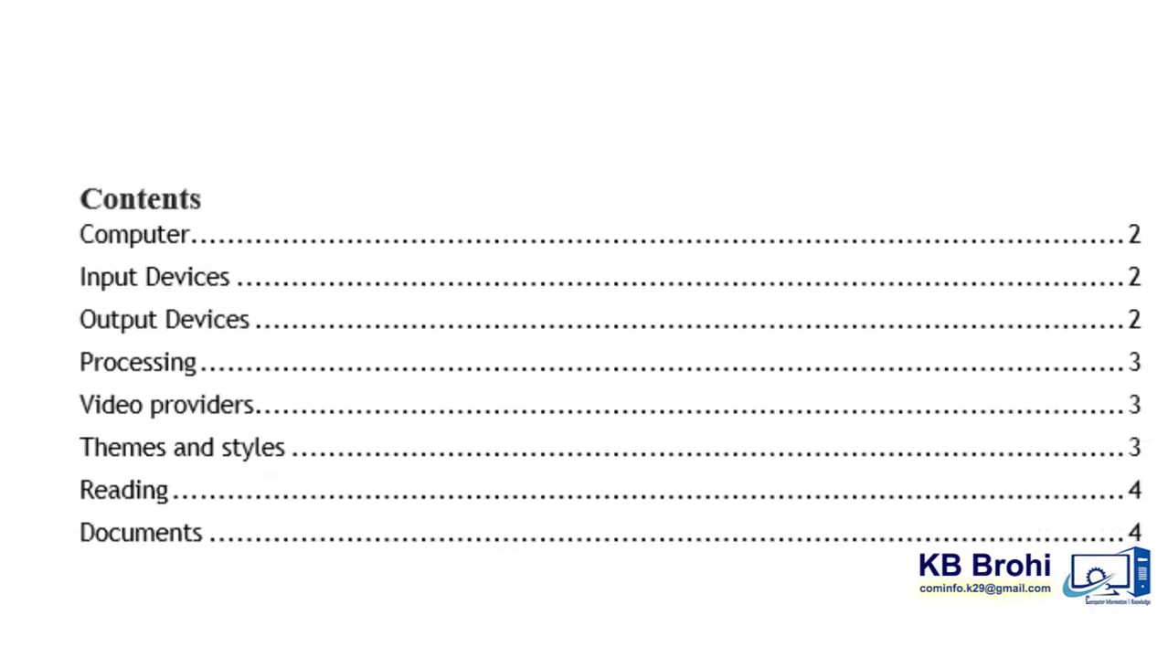
pyautogui.click(1138, 237)
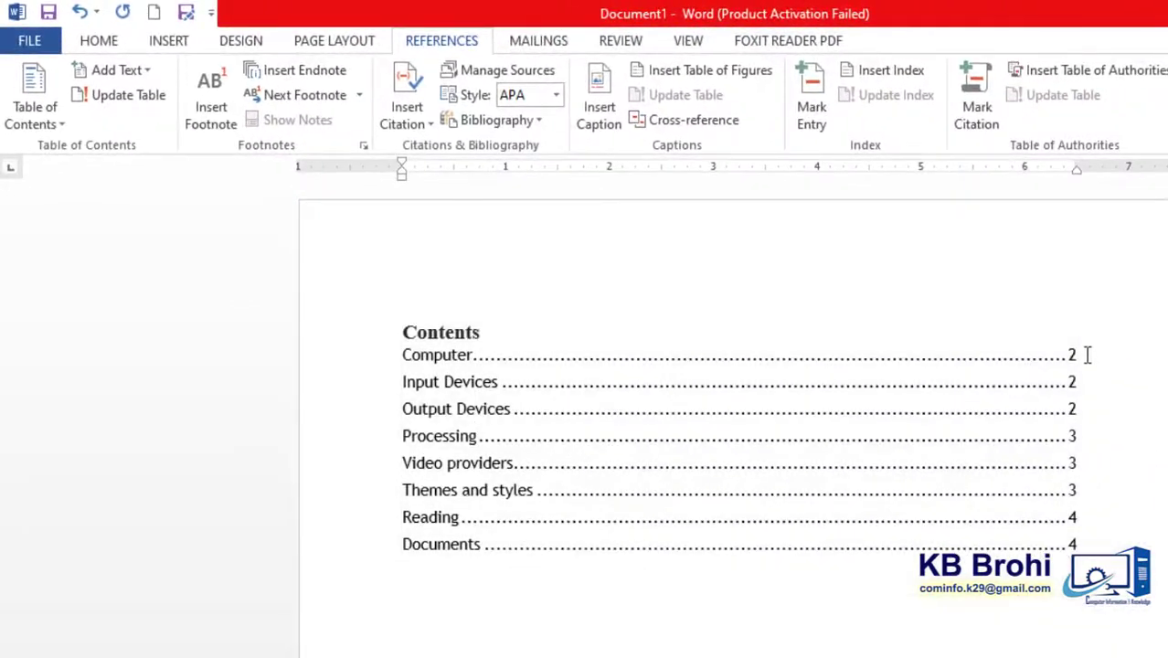
pyautogui.click(1088, 354)
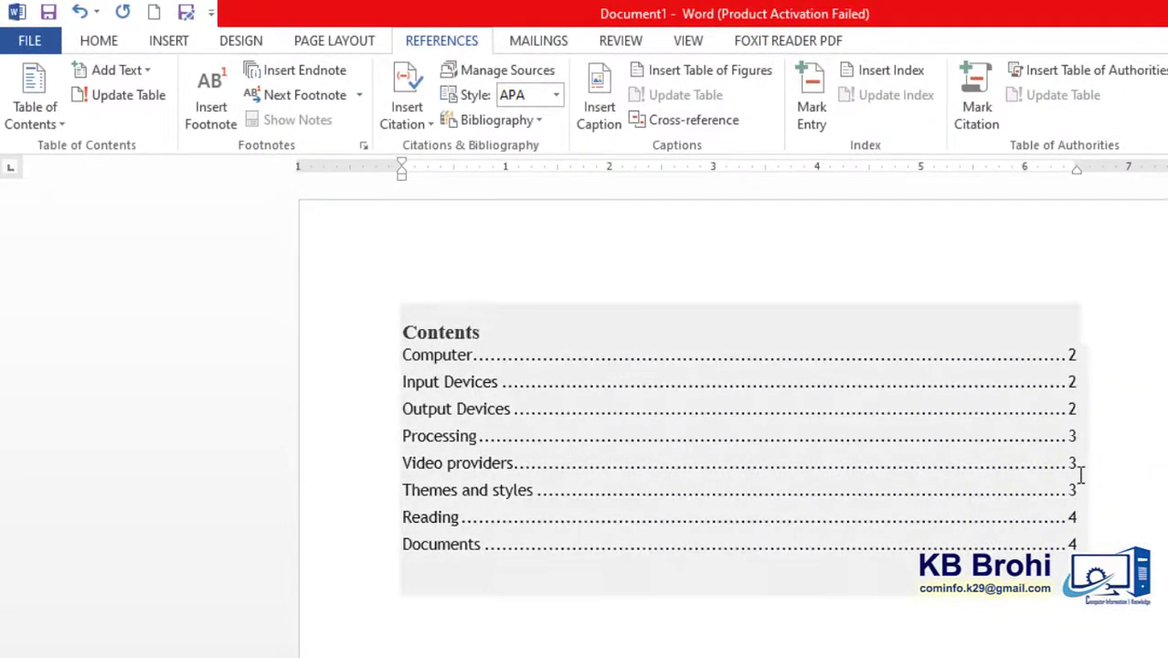
pyautogui.click(805, 428)
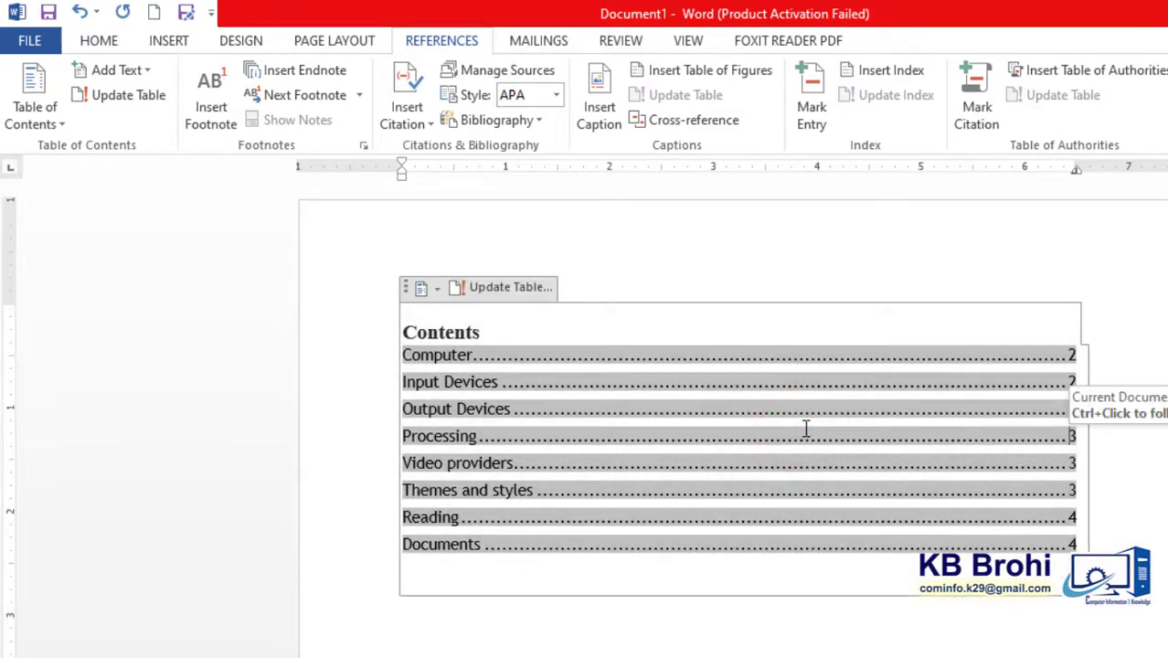
# - Set the font of the entire document to Times New Roman at 12 pt
pyautogui.hotkey('ctrl', 'a')
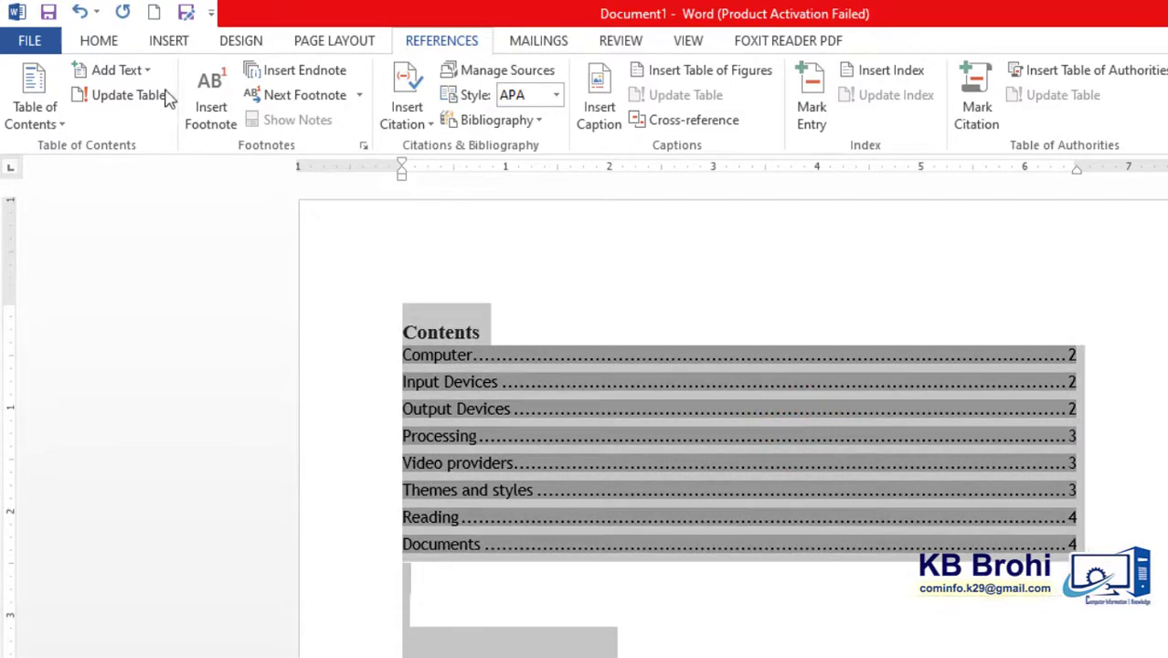
pyautogui.click(119, 44)
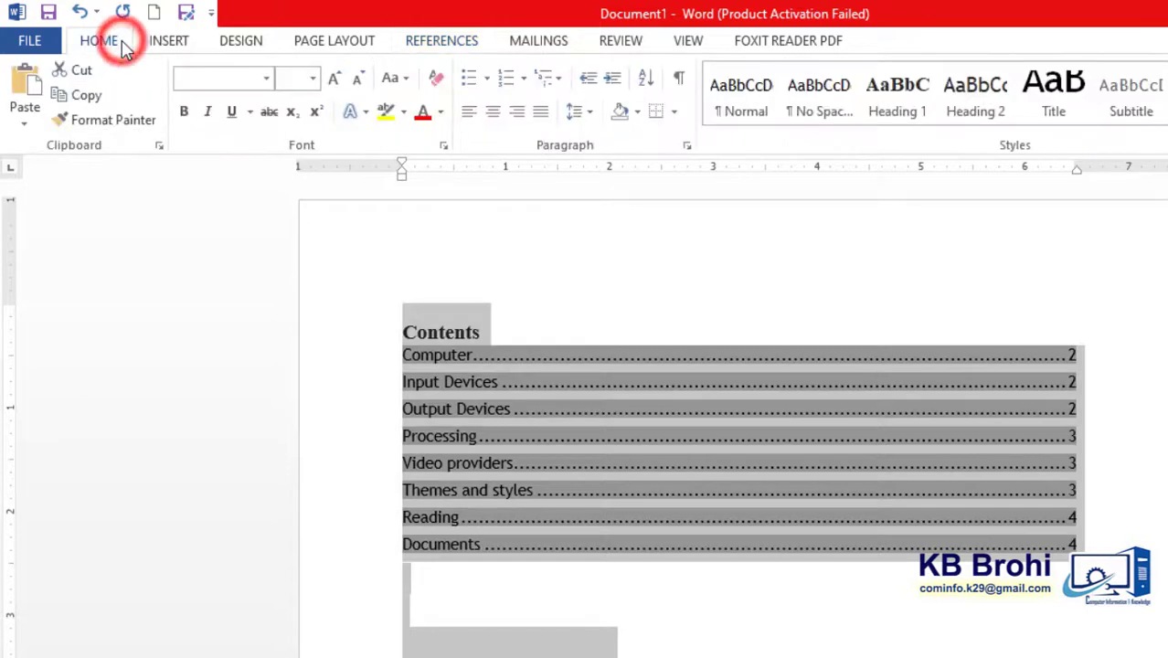
pyautogui.click(240, 82)
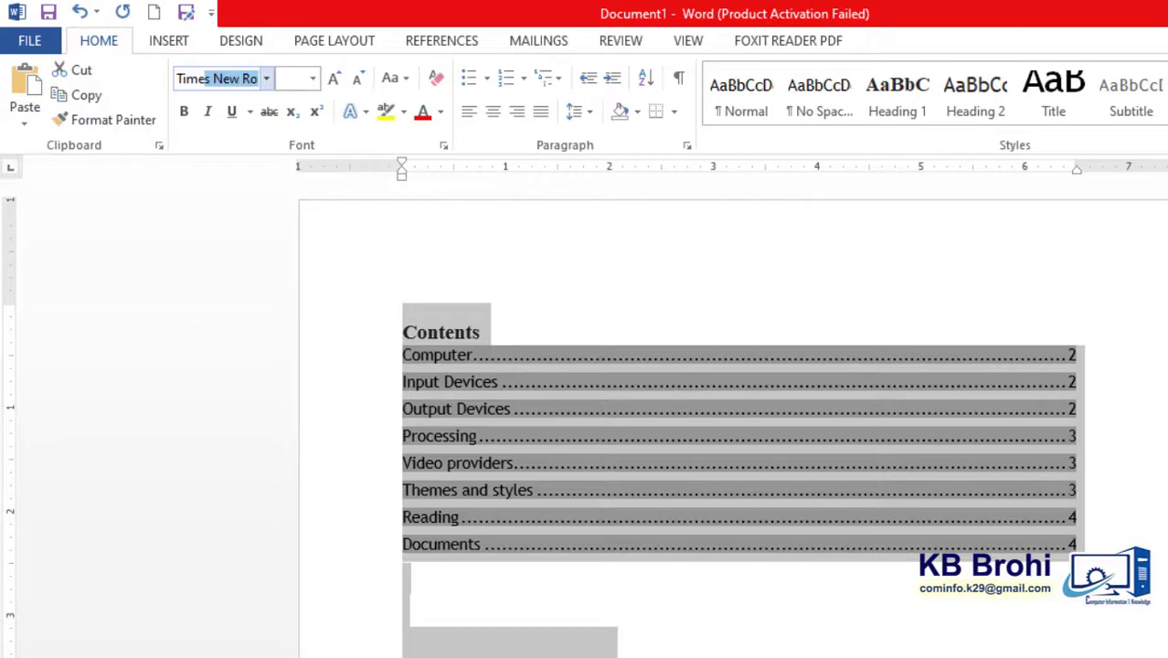
pyautogui.write('Times New Ro')
pyautogui.click(291, 79)
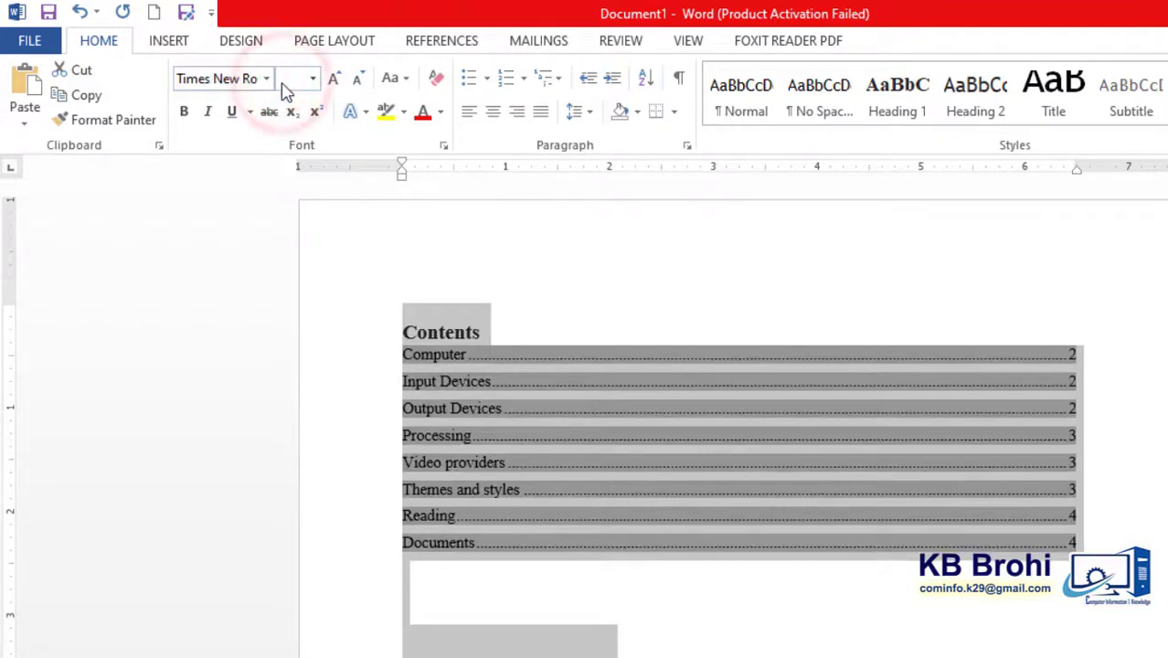
pyautogui.click(292, 80)
pyautogui.write('12')
pyautogui.press('Return')
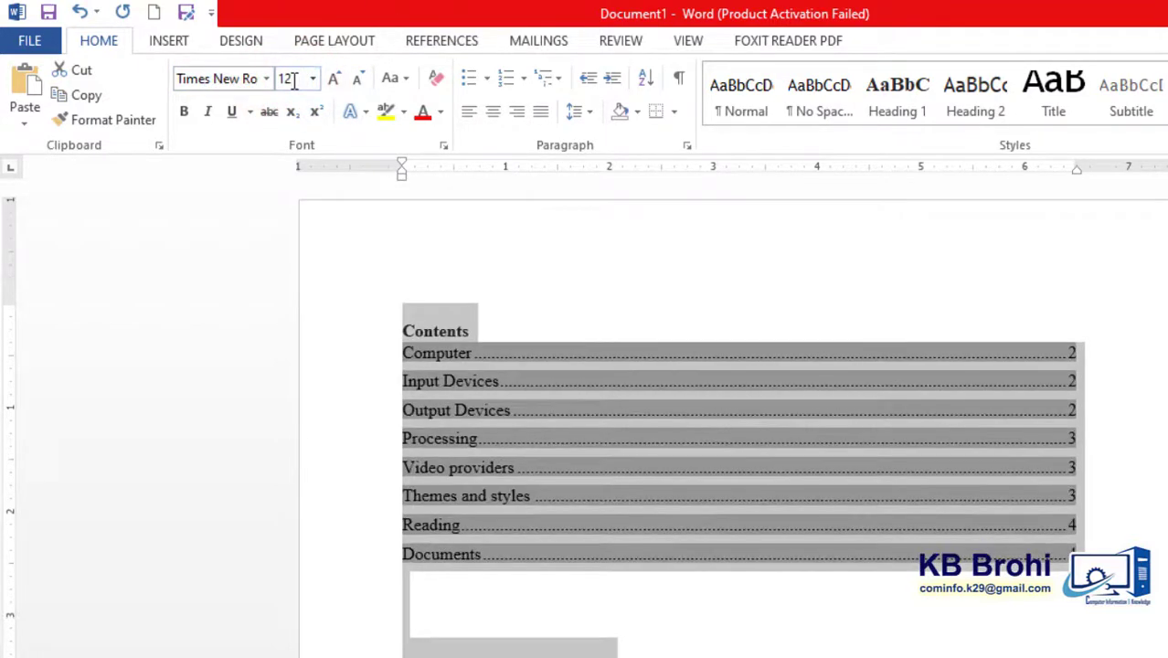
# - Increase the font size of the "Contents" title above the table of contents by one increment
pyautogui.click(554, 375)
pyautogui.moveTo(477, 324); pyautogui.dragTo(412, 332)
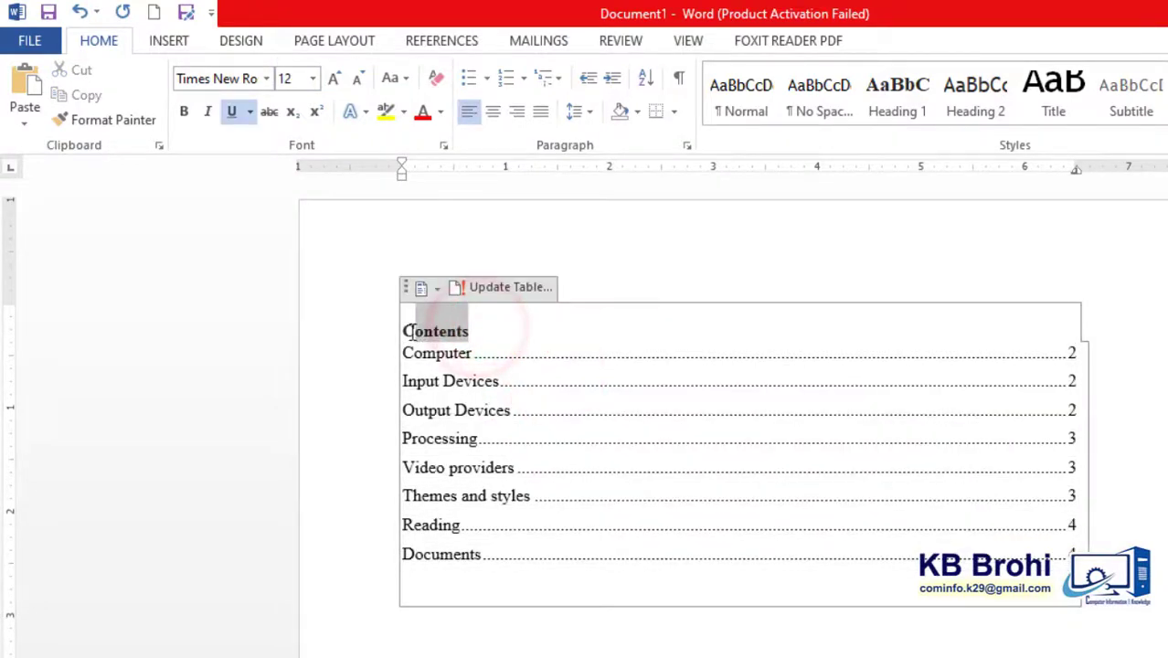
pyautogui.click(333, 79)
pyautogui.click(475, 361)
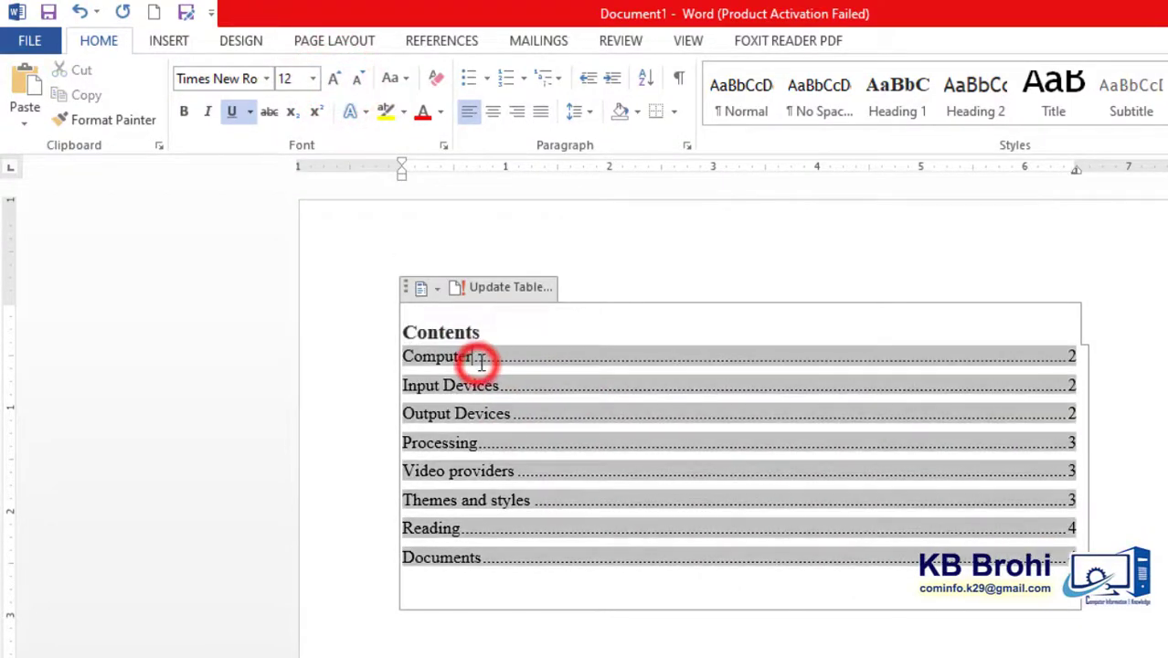
pyautogui.click(614, 645)
pyautogui.click(766, 570)
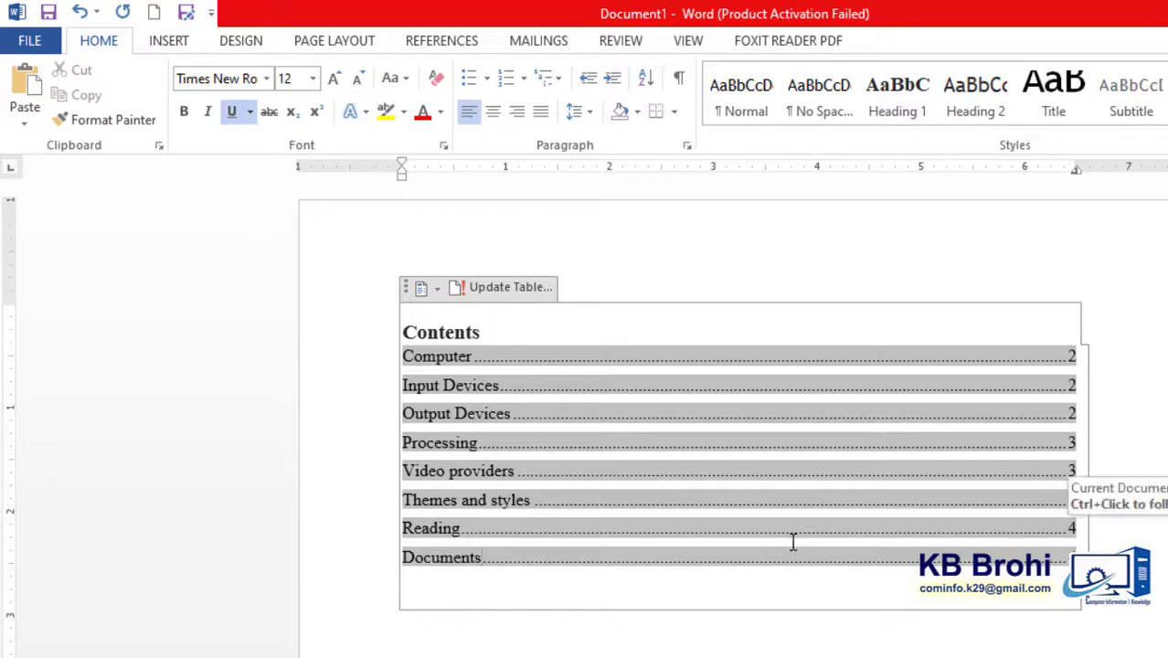
# - Set the line spacing of all table of contents entries, from Computer to Documents, to 1.5
pyautogui.click(513, 614)
pyautogui.click(473, 583)
pyautogui.moveTo(473, 583); pyautogui.dragTo(403, 353)
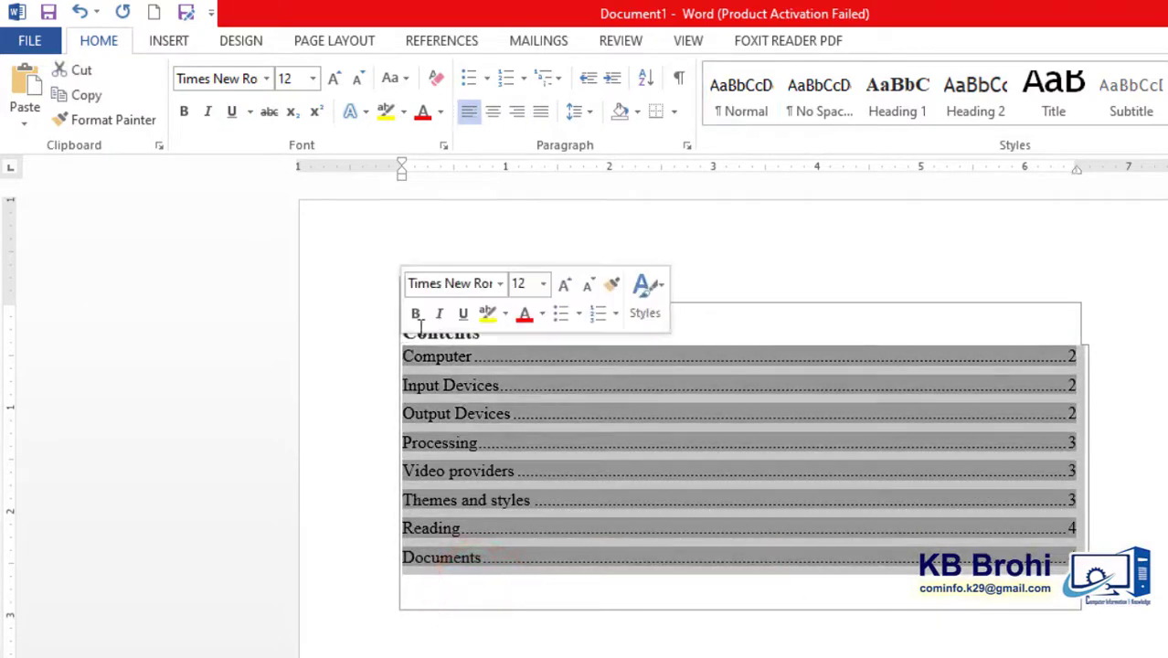
pyautogui.click(580, 112)
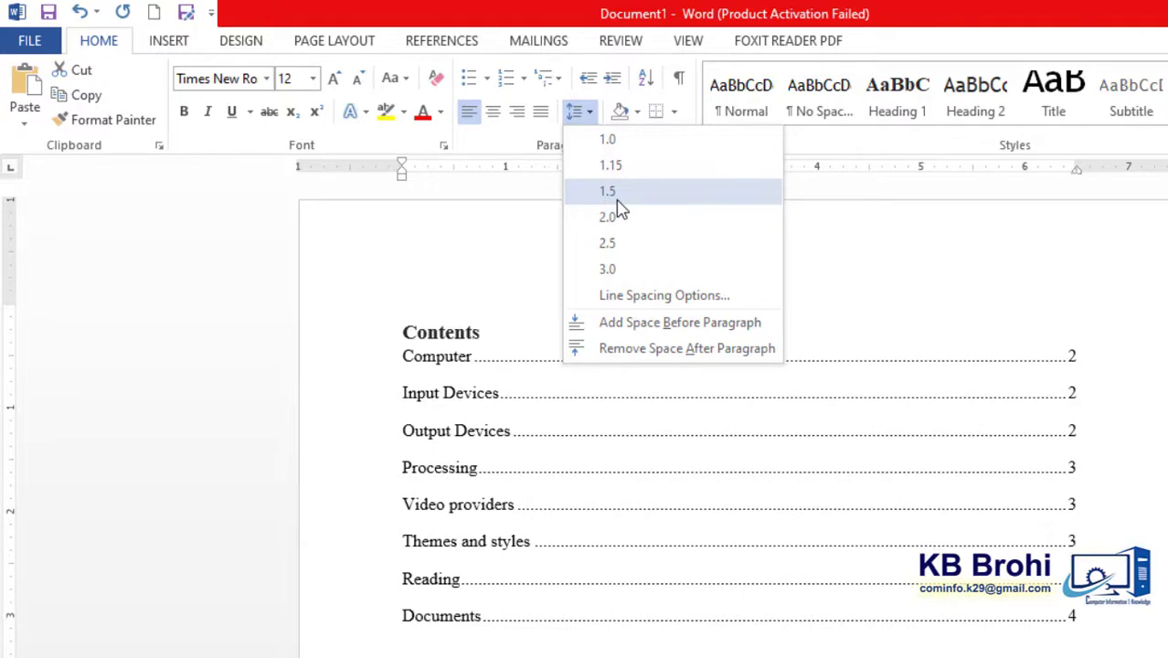
pyautogui.click(618, 197)
pyautogui.click(647, 541)
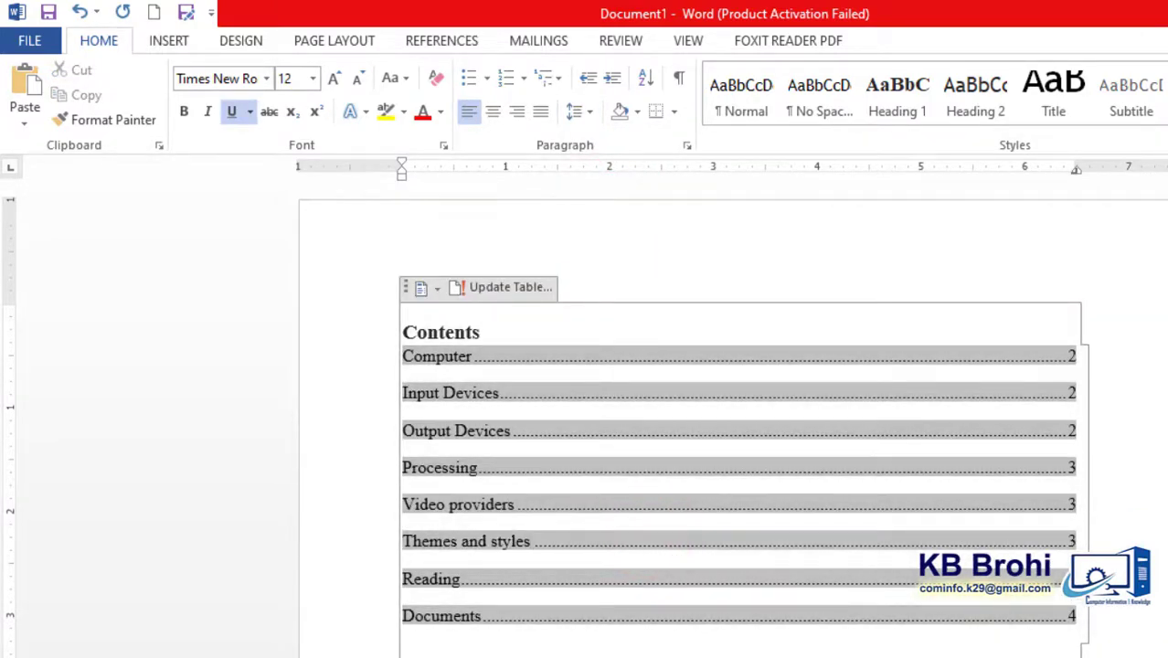
pyautogui.click(1108, 654)
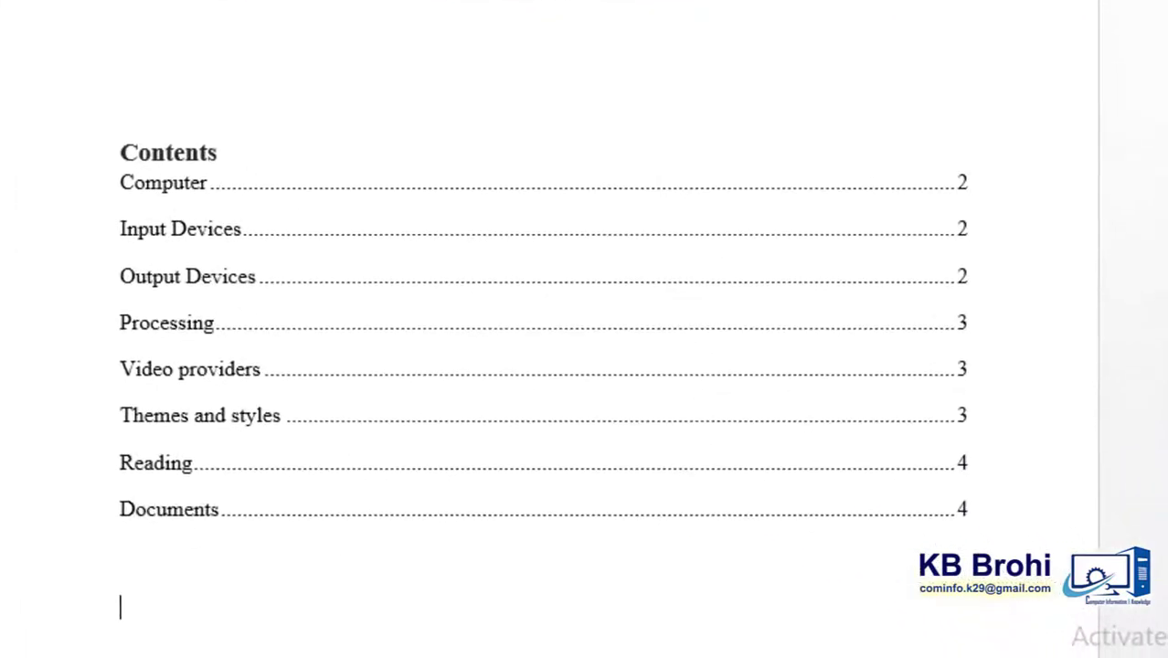
# - Insert the caption "Figure 1 output devics" below the blue chip picture in the Output Devices section, using the Figure label
pyautogui.scroll(-3, 584, 329)
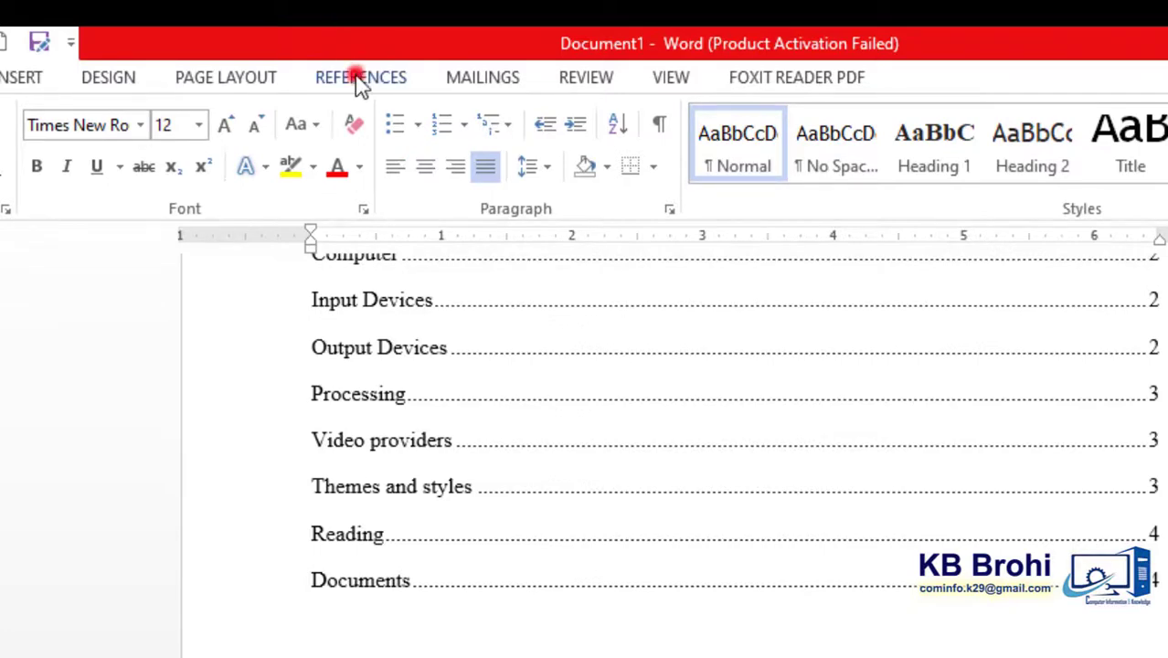
pyautogui.click(361, 78)
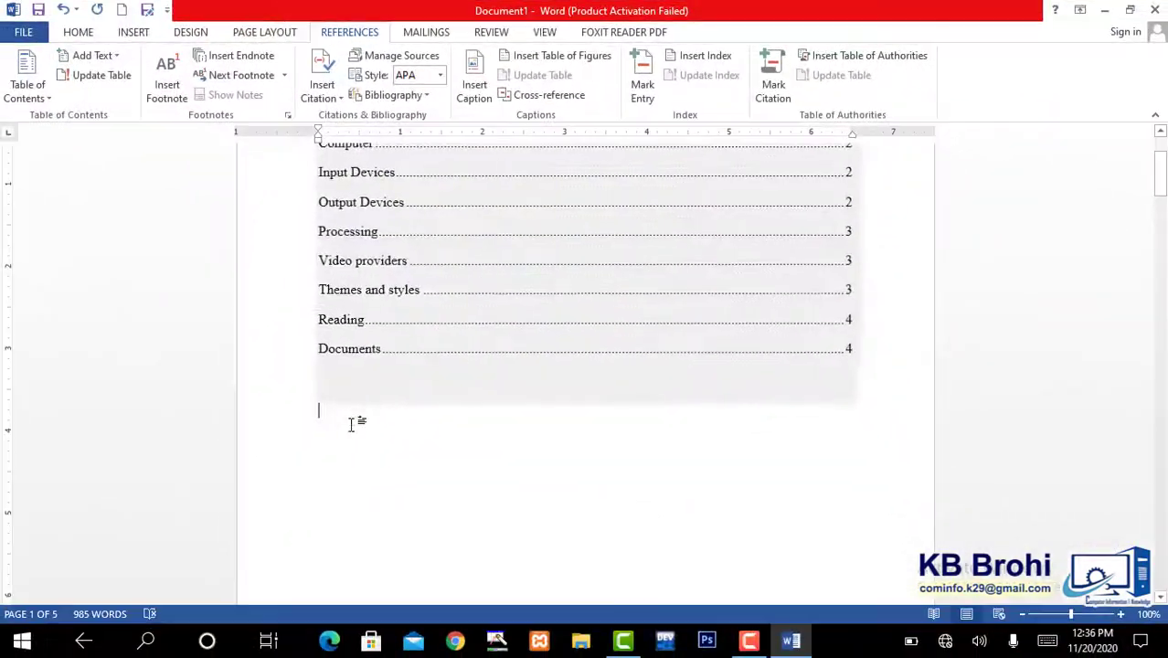
pyautogui.click(348, 433)
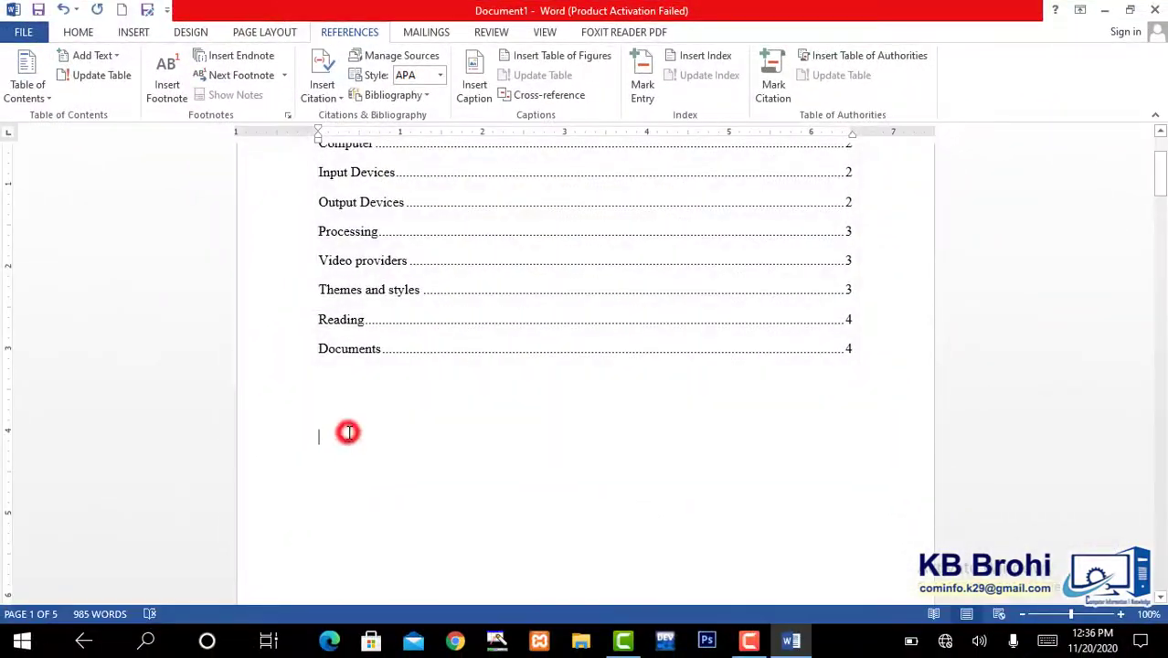
pyautogui.moveTo(1159, 174); pyautogui.dragTo(1164, 292)
pyautogui.click(658, 351)
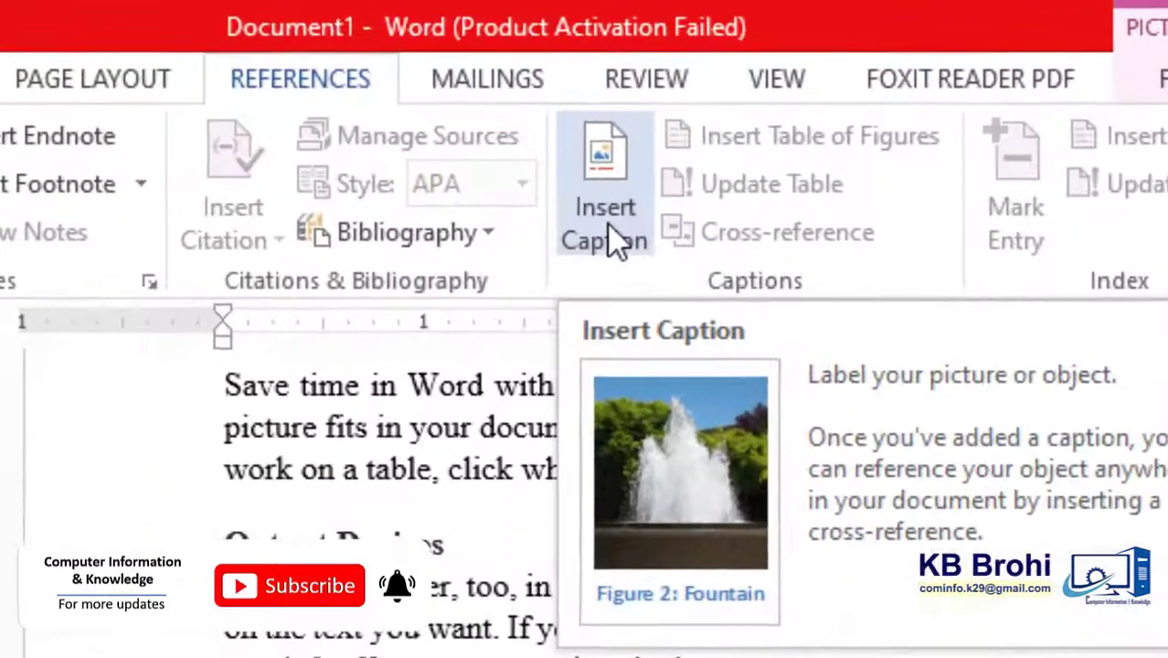
pyautogui.click(474, 91)
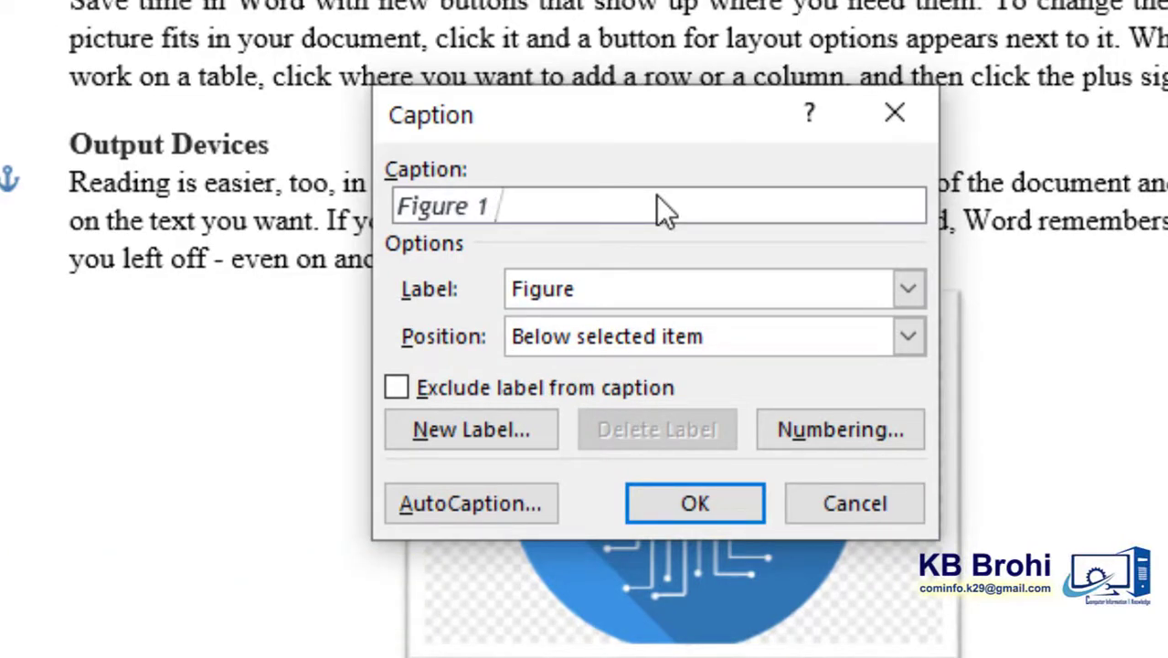
pyautogui.write('output')
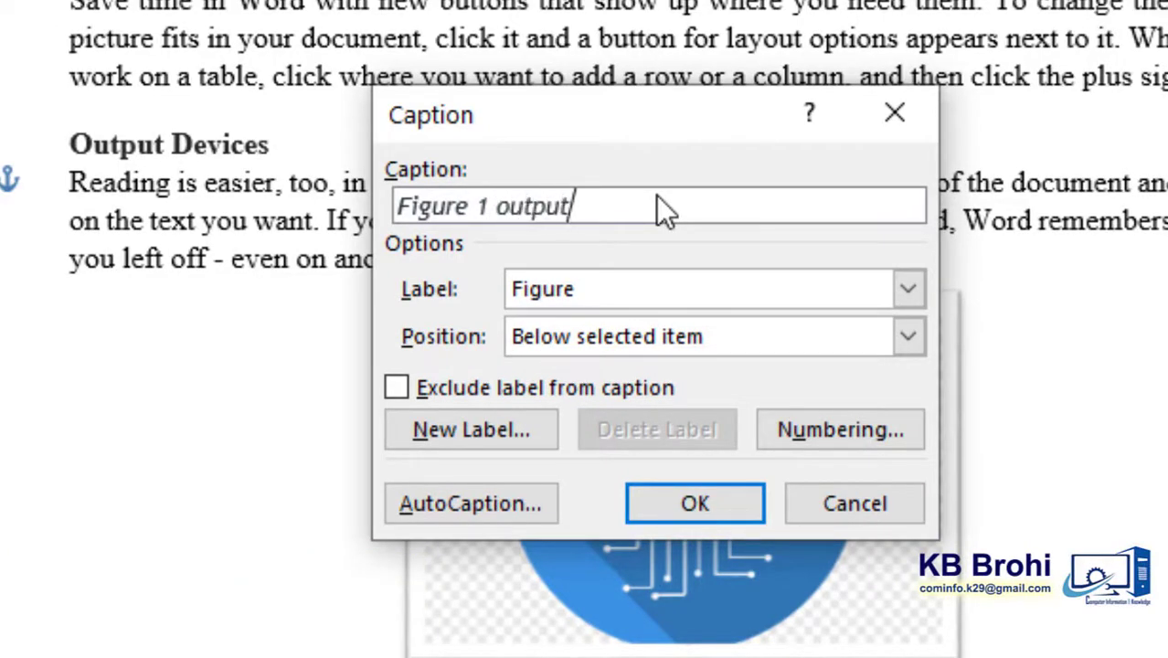
pyautogui.write(' devics')
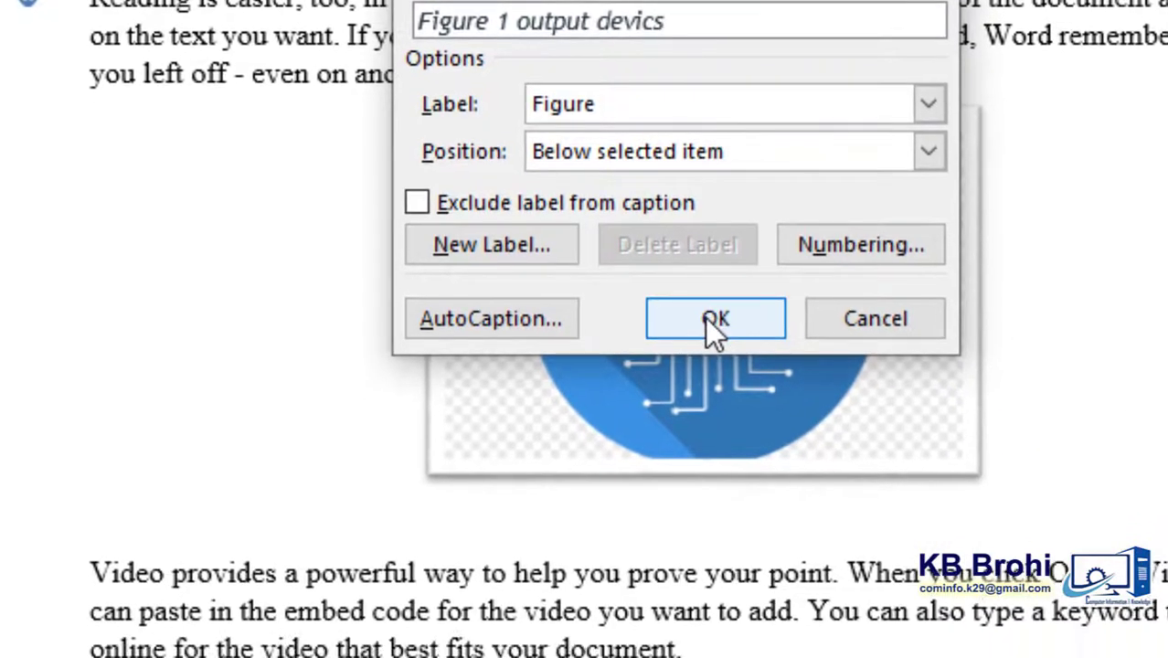
pyautogui.click(701, 445)
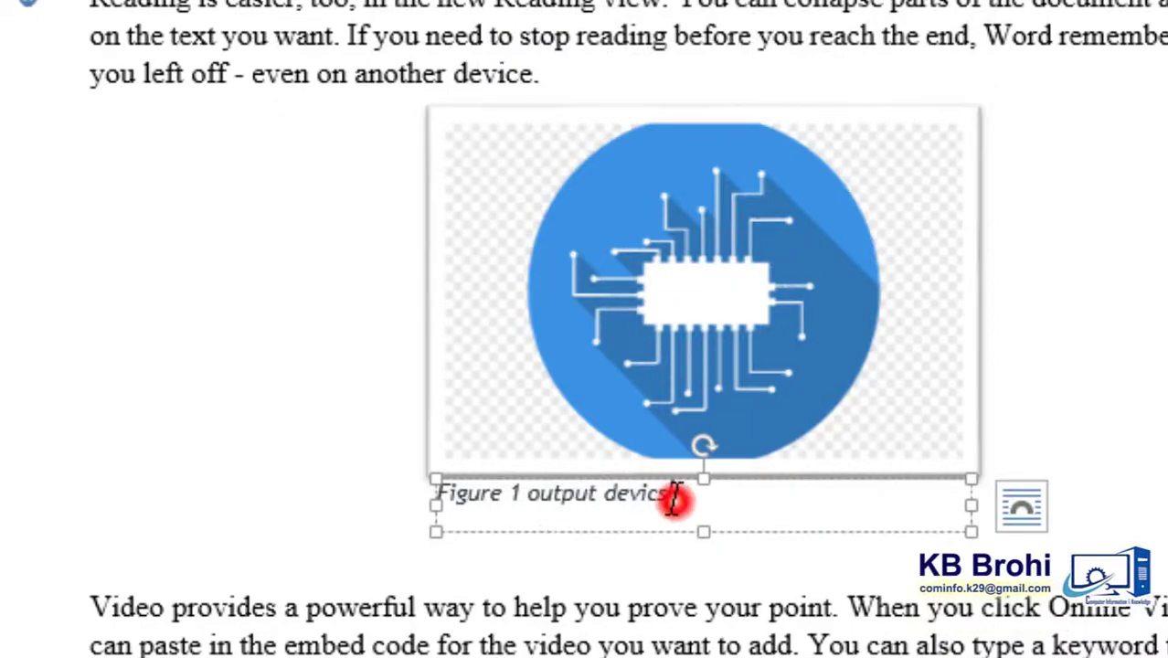
# - Format the Figure 1 caption as Times New Roman, 11 pt, bold without italics, and center it under the picture
pyautogui.moveTo(674, 500); pyautogui.dragTo(438, 494)
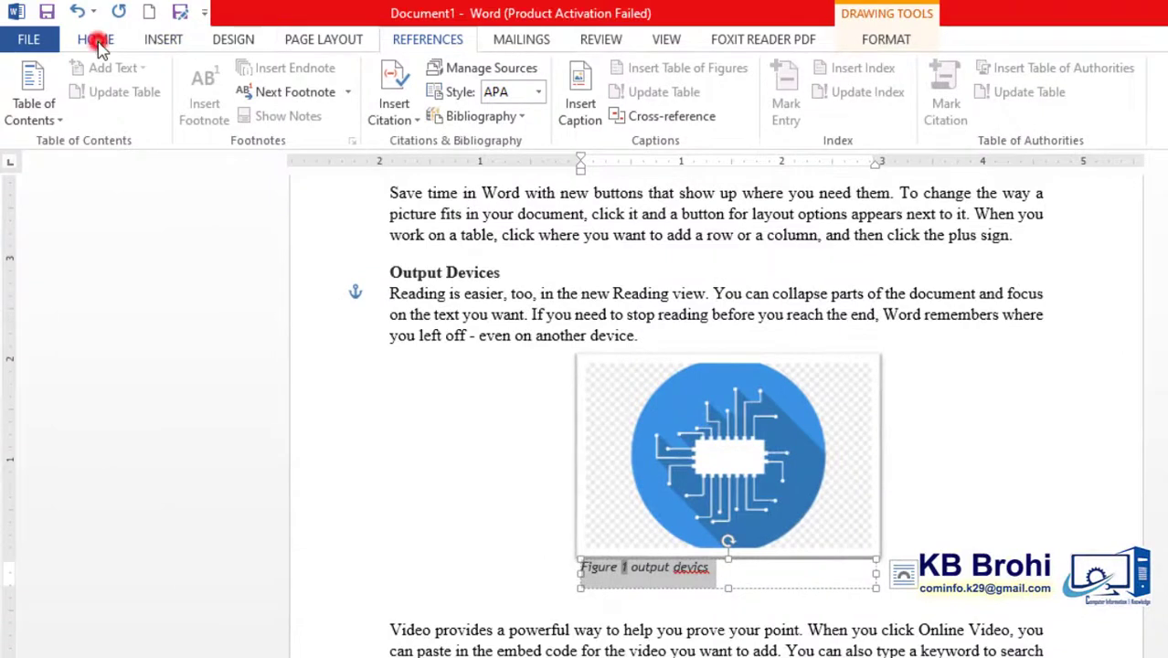
pyautogui.click(96, 42)
pyautogui.click(210, 76)
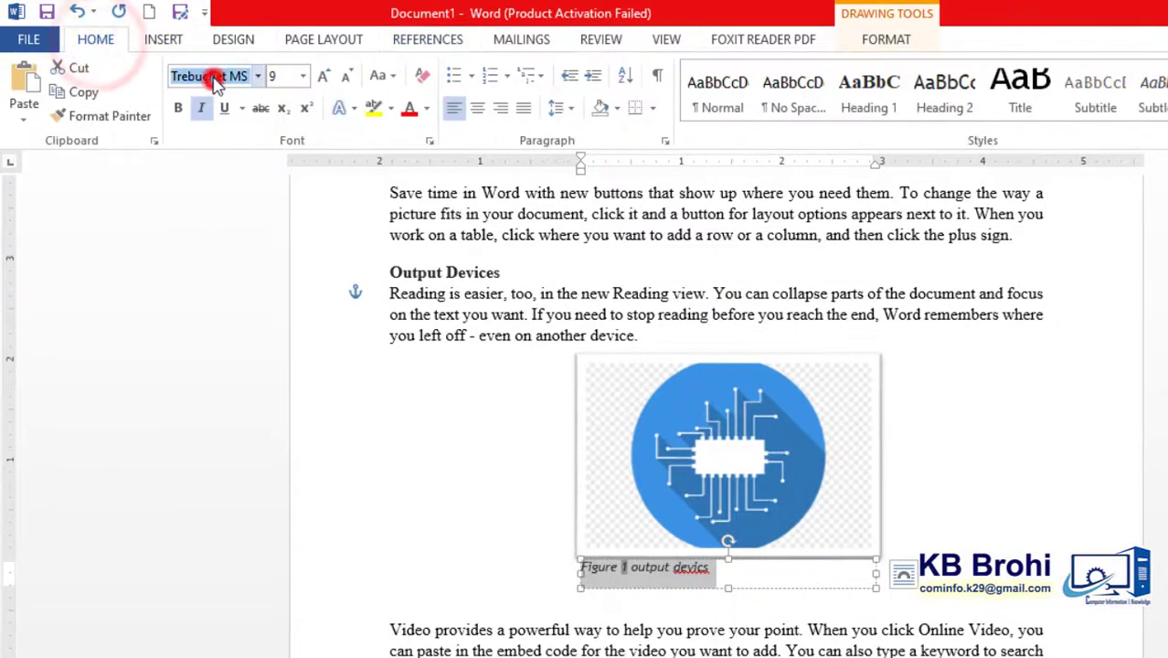
pyautogui.write('Times New Ro')
pyautogui.press('Return')
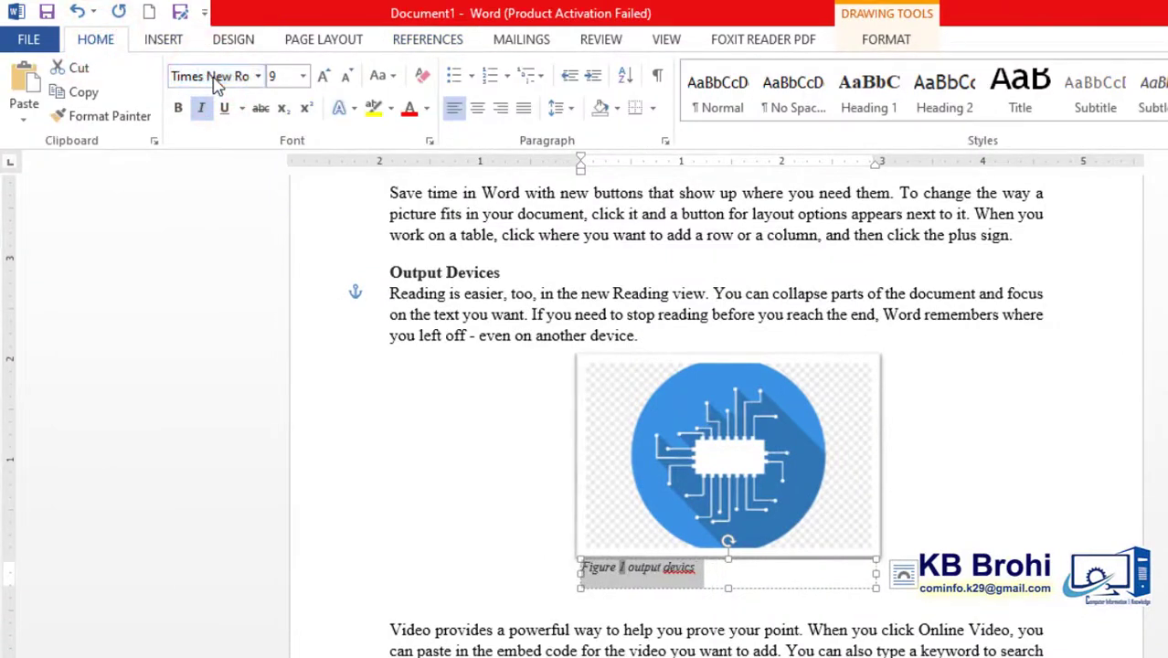
pyautogui.click(324, 78)
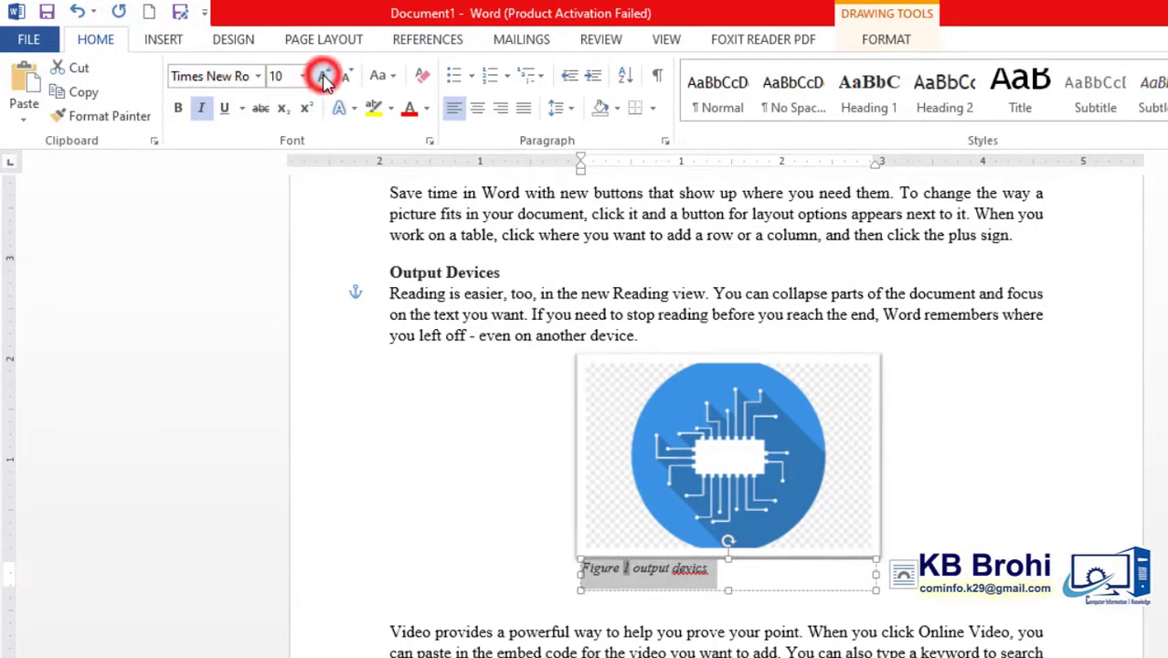
pyautogui.click(324, 77)
pyautogui.hotkey('ctrl', 'b')
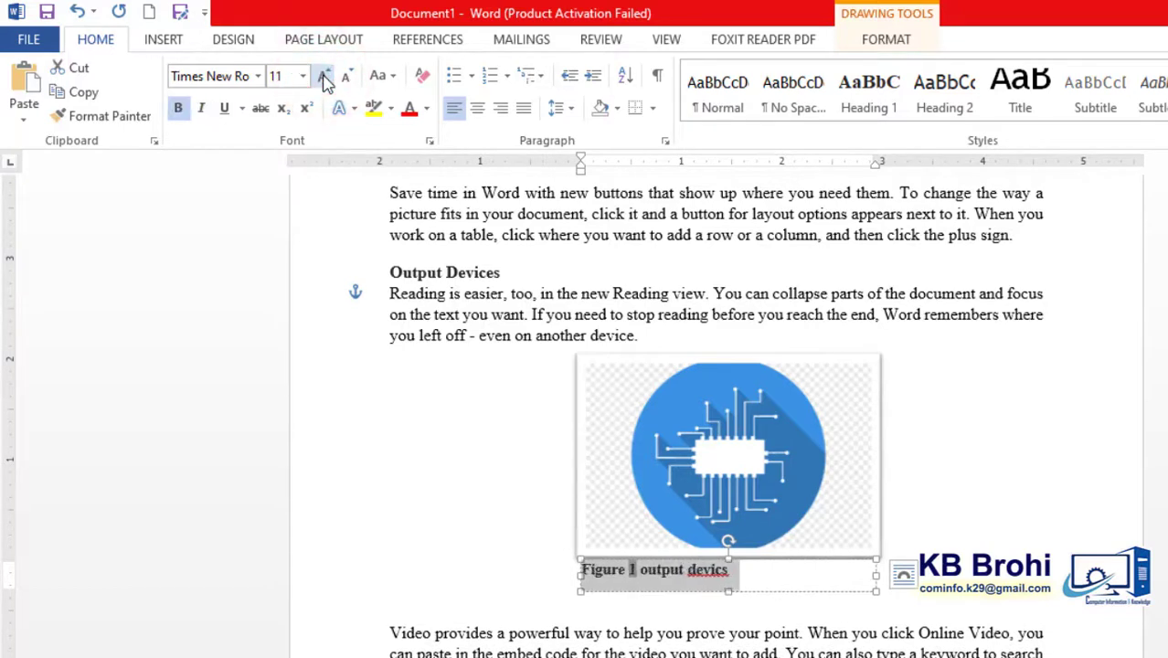
pyautogui.hotkey('ctrl', 'e')
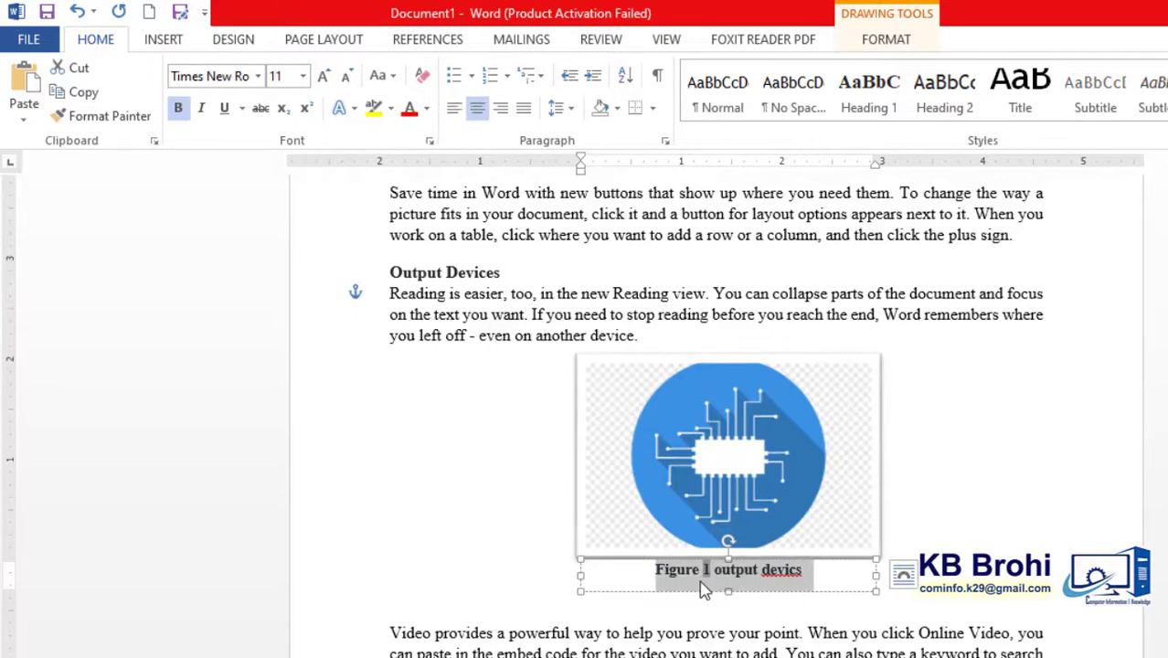
# - Correct the misspelled word "devics" in the Figure 1 caption to "devices" using the spelling suggestion
pyautogui.click(780, 579)
pyautogui.moveTo(824, 572); pyautogui.dragTo(667, 569)
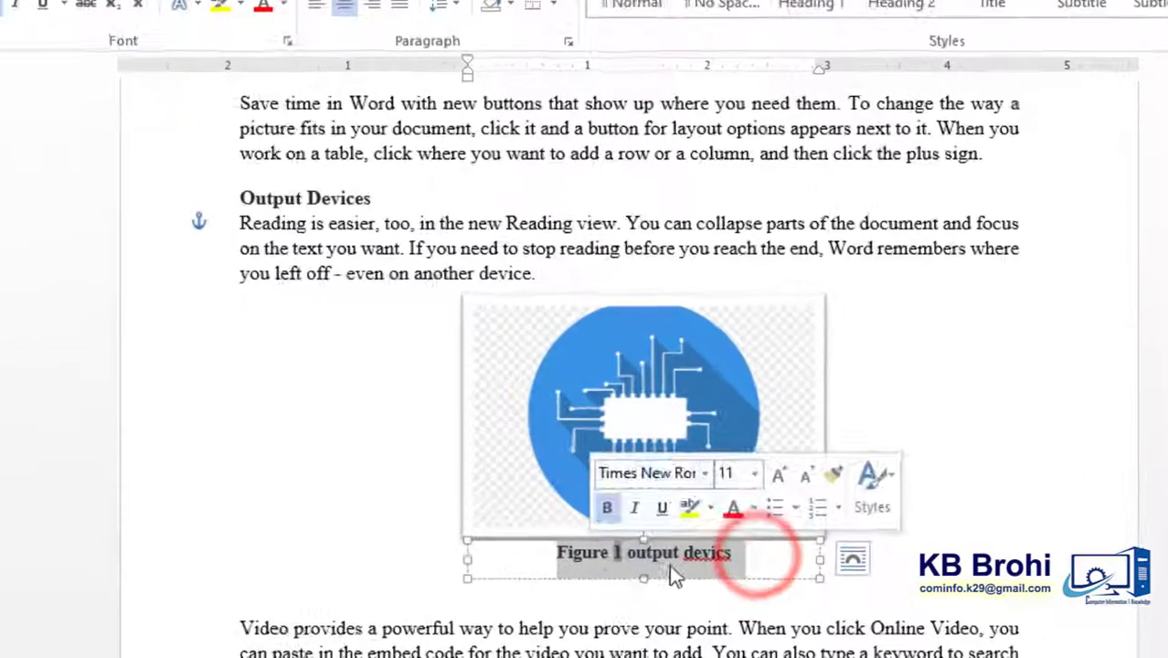
pyautogui.click(712, 561)
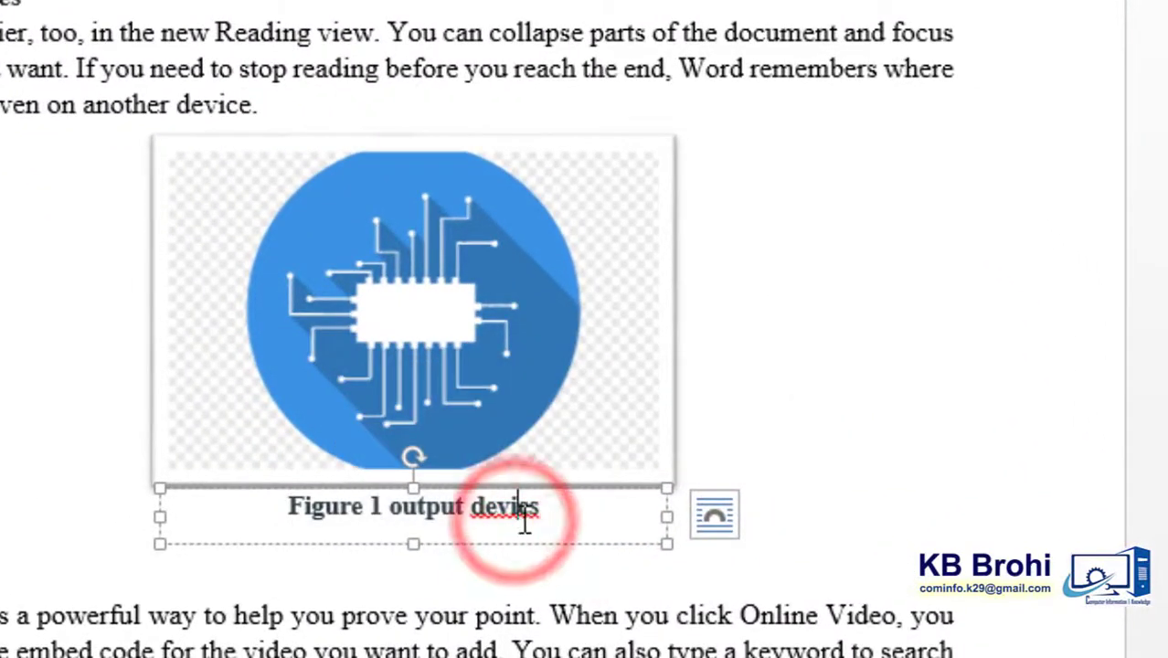
pyautogui.rightClick(518, 514)
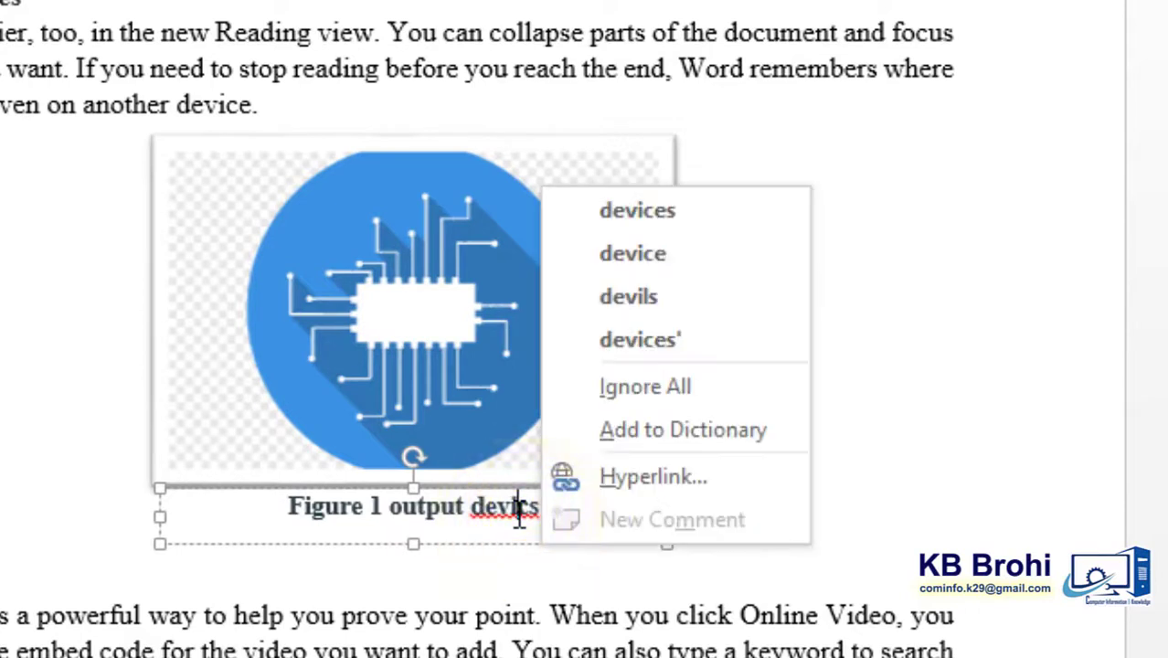
pyautogui.click(649, 217)
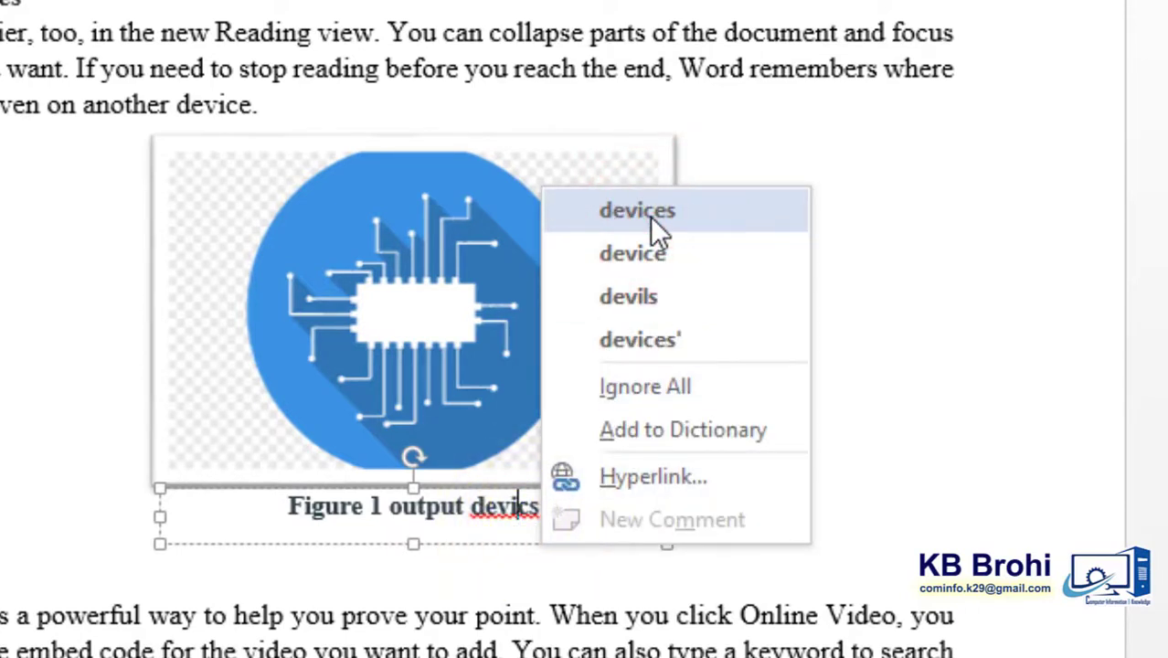
pyautogui.click(650, 217)
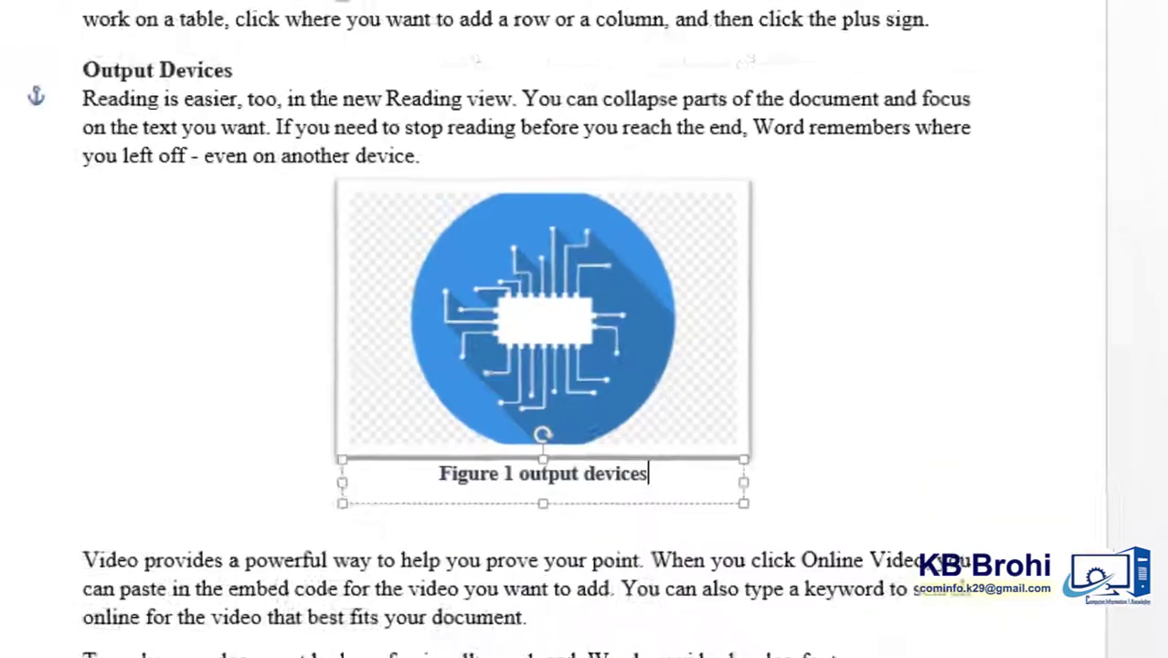
# - Insert the caption "Figure 2 Processing" below the gear picture in the Processing section, using the Figure label
pyautogui.scroll(-5, 585, 365)
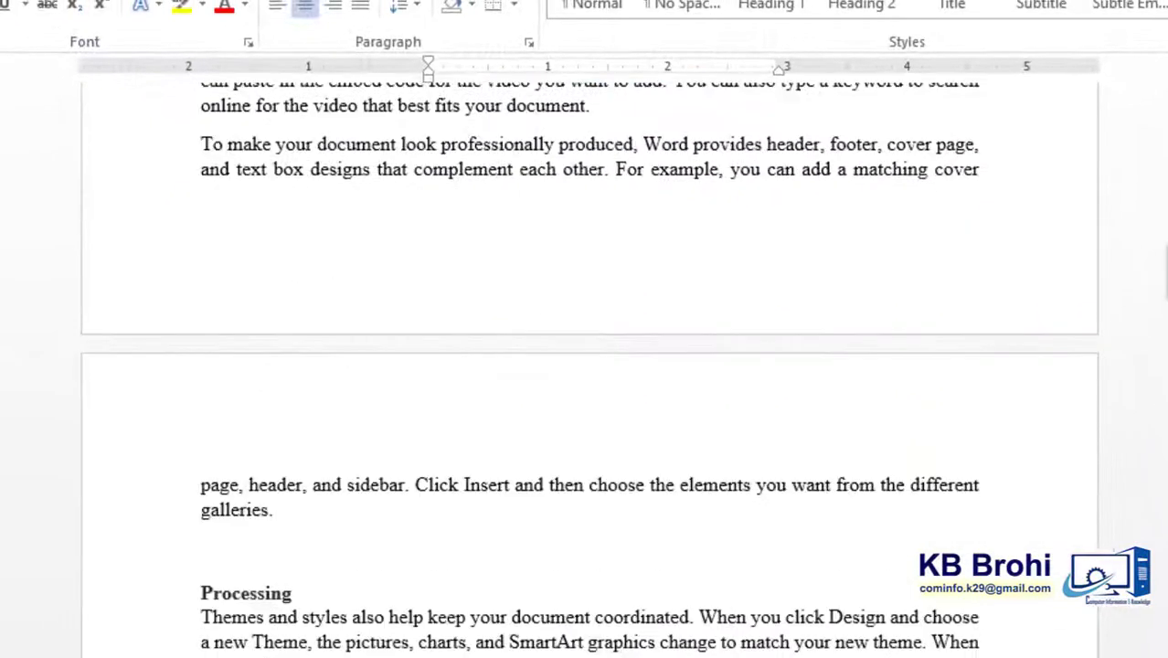
pyautogui.scroll(-8, 699, 397)
pyautogui.scroll(3, 698, 397)
pyautogui.click(698, 397)
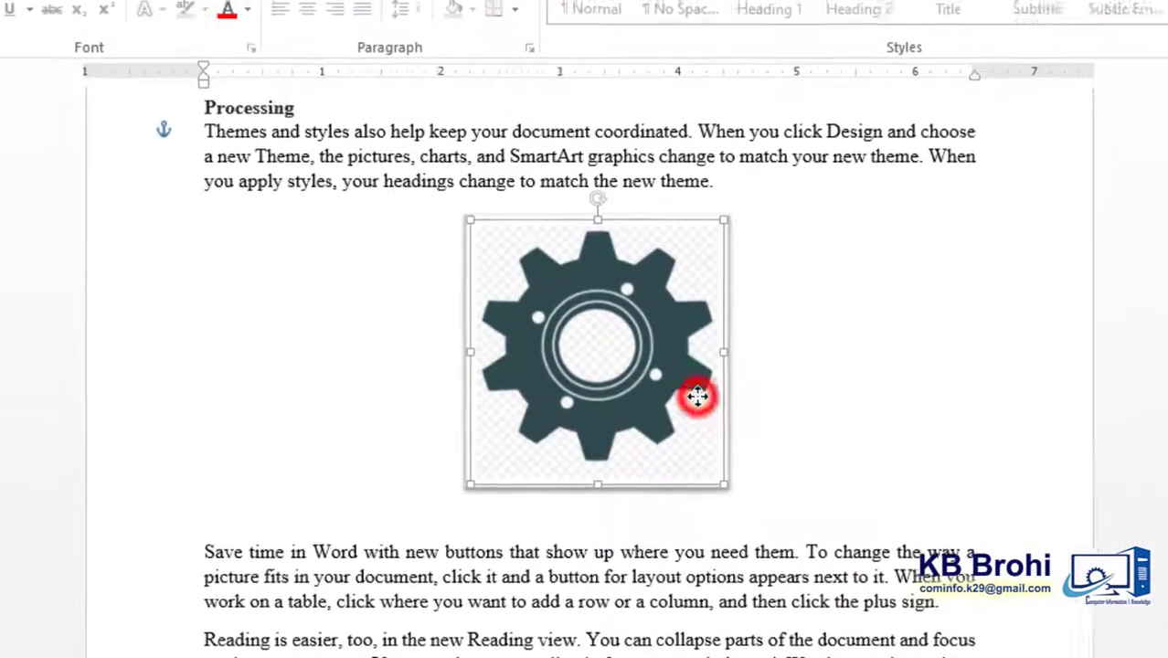
pyautogui.click(300, 40)
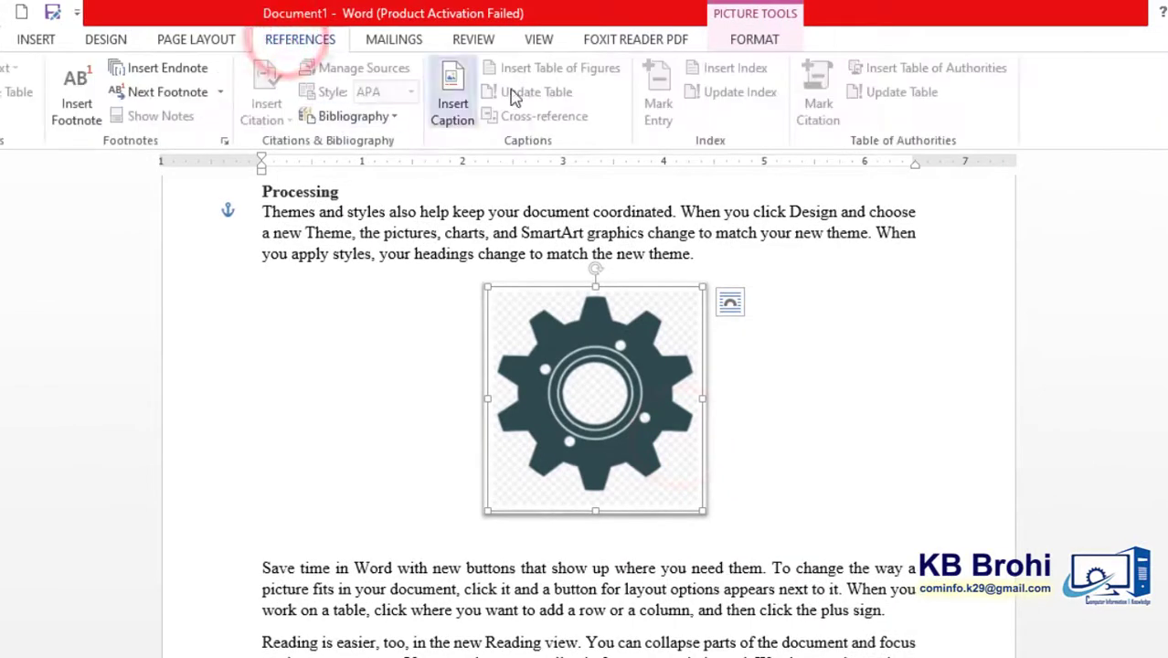
pyautogui.click(452, 106)
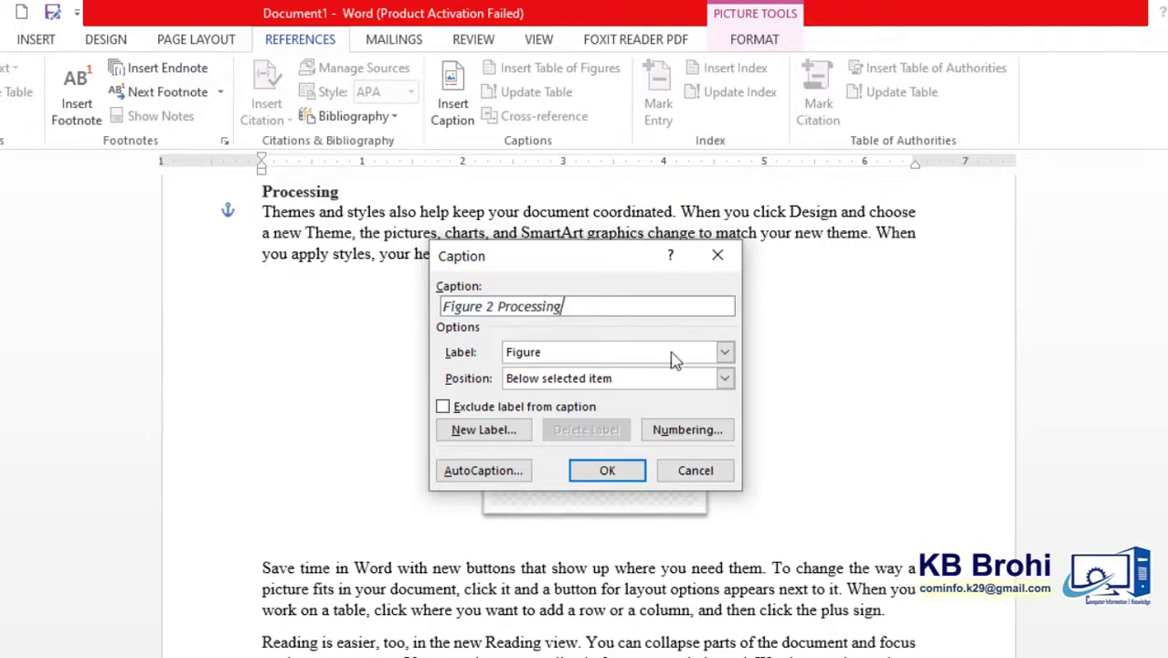
pyautogui.click(607, 470)
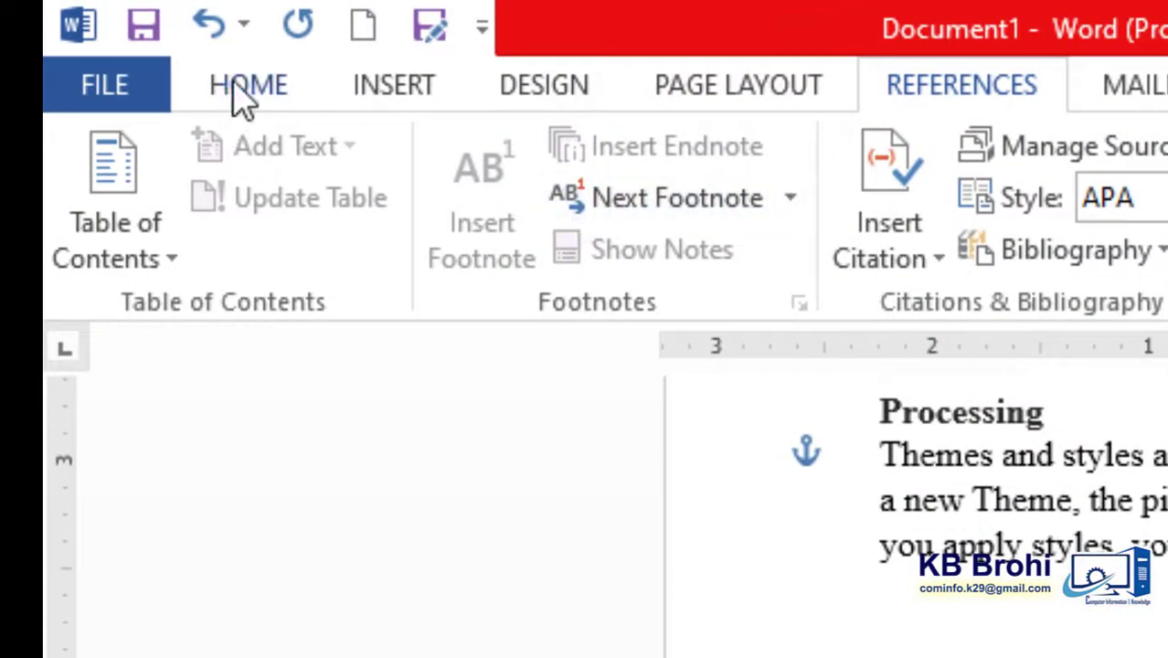
# - Format the Figure 2 caption as Times New Roman, 12 pt, bold without italics, and center it under the gear picture
pyautogui.click(133, 75)
pyautogui.click(534, 165)
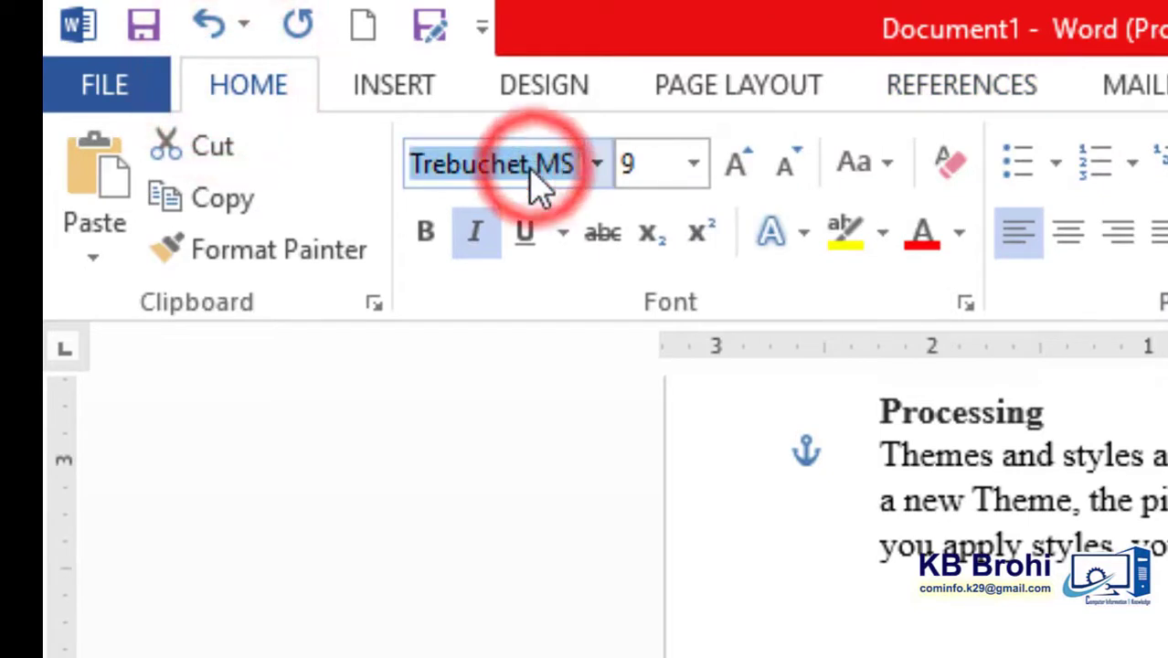
pyautogui.write('Times New Roman')
pyautogui.press('Return')
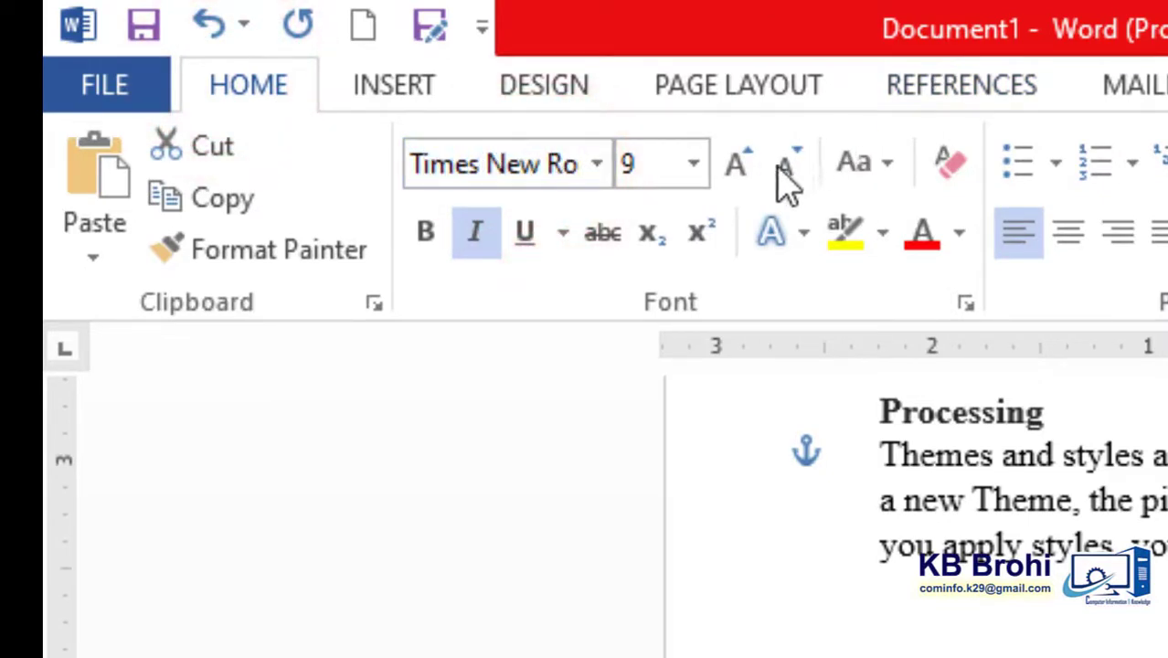
pyautogui.doubleClick(741, 165)
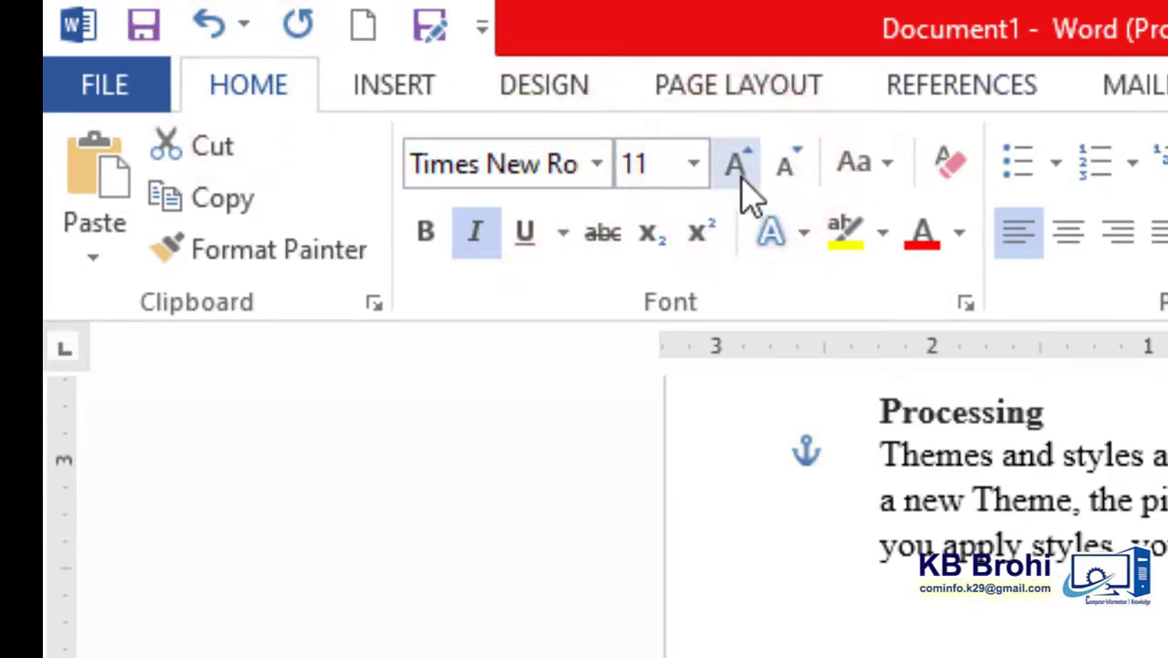
pyautogui.click(739, 166)
pyautogui.click(466, 236)
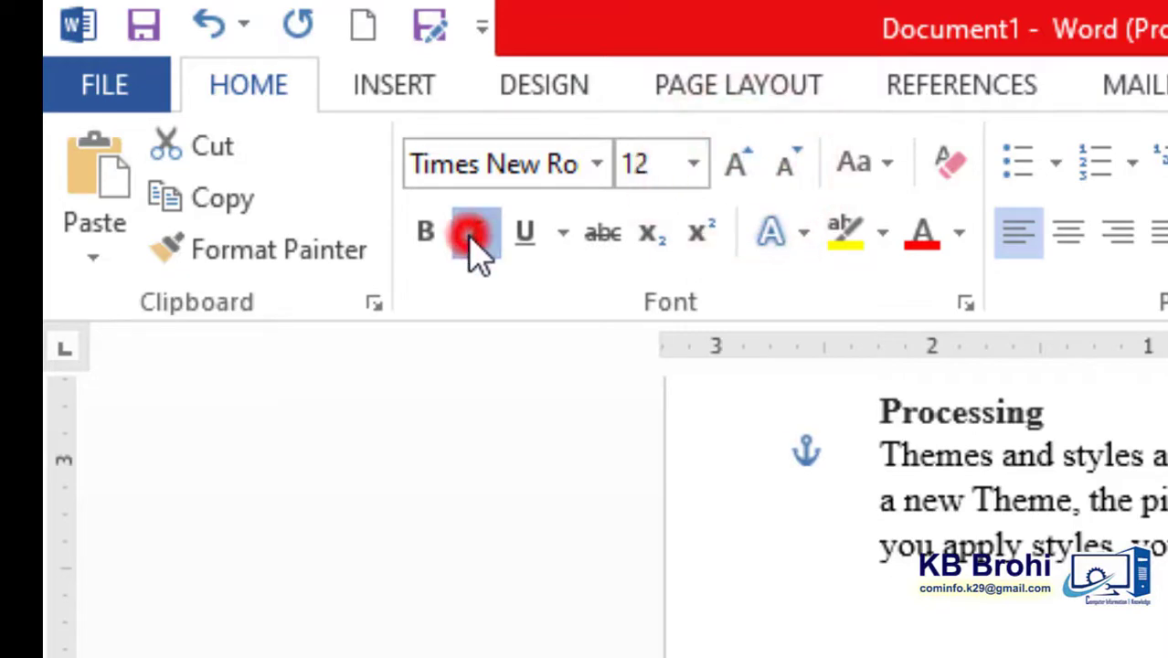
pyautogui.click(429, 238)
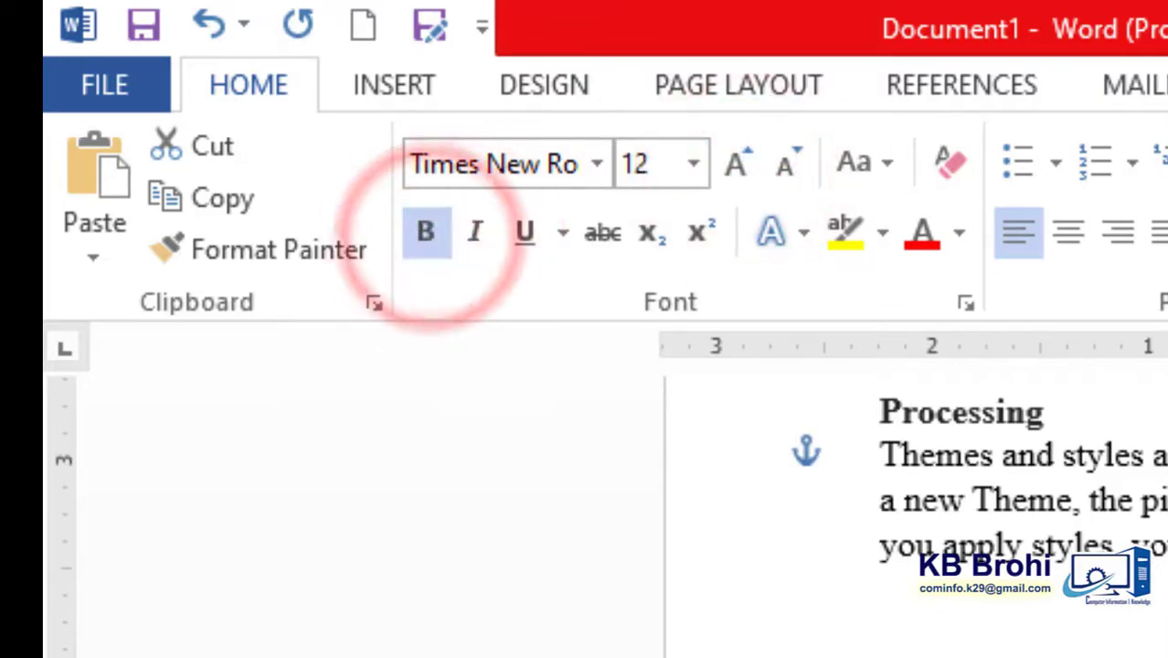
pyautogui.click(1065, 236)
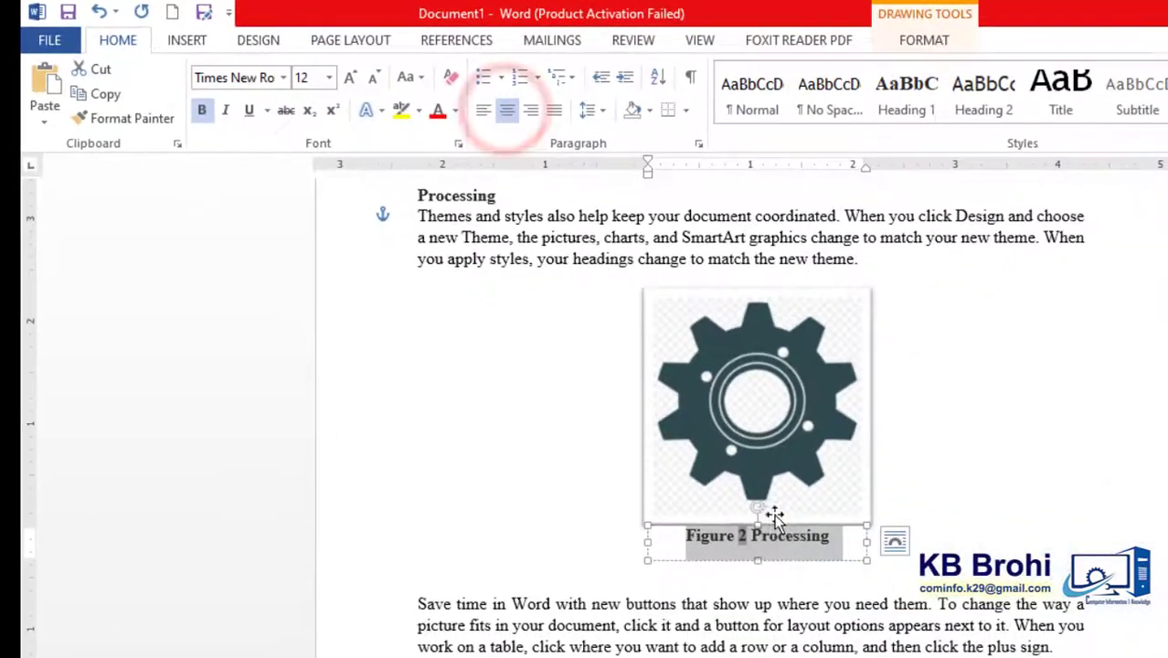
pyautogui.click(803, 544)
pyautogui.click(1101, 541)
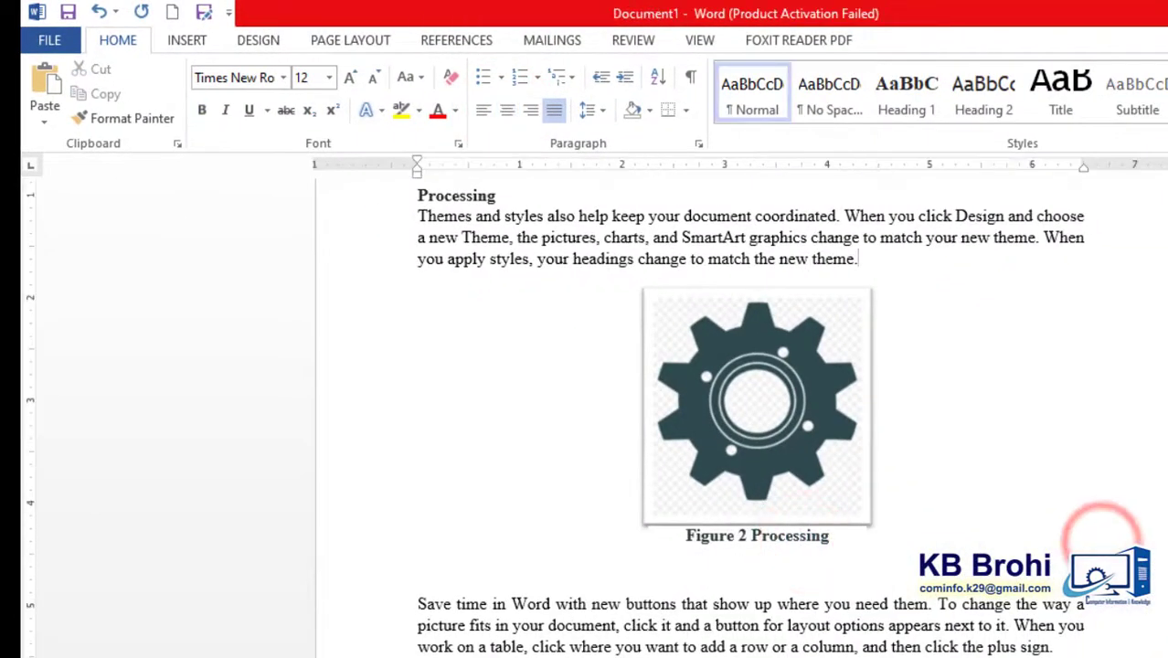
# - Insert the caption "Figure 3 Themes and styles" below the head-with-gears picture in the Themes and styles section, using the Figure label
pyautogui.scroll(-8, 749, 402)
pyautogui.scroll(10, 770, 311)
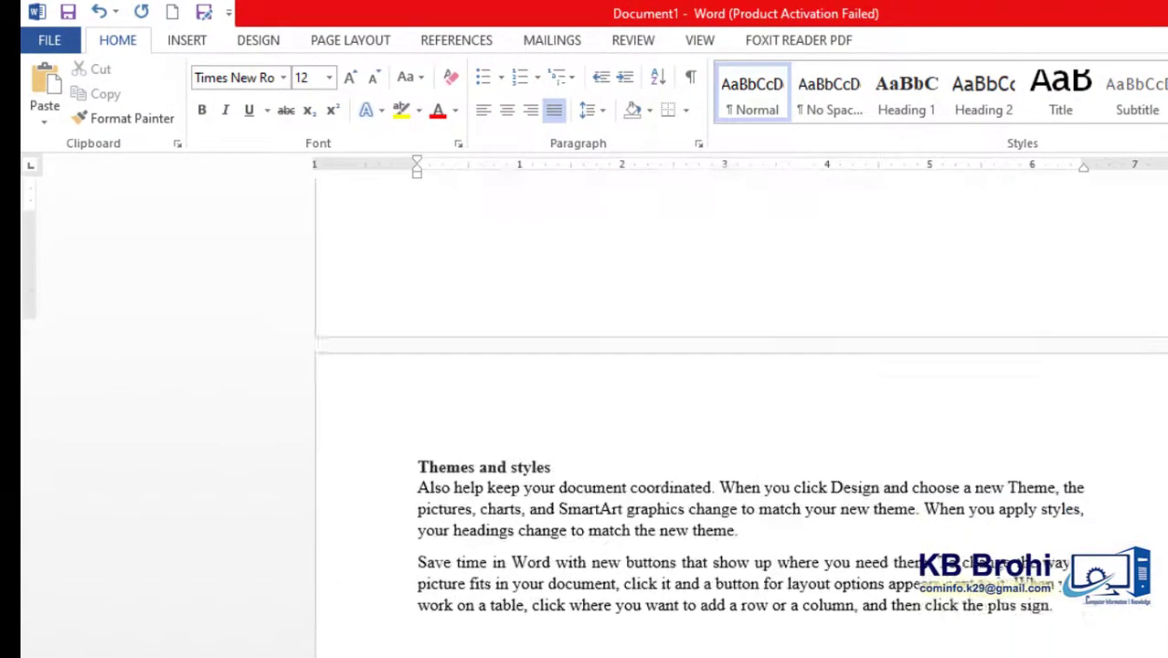
pyautogui.scroll(-6, 770, 311)
pyautogui.click(771, 311)
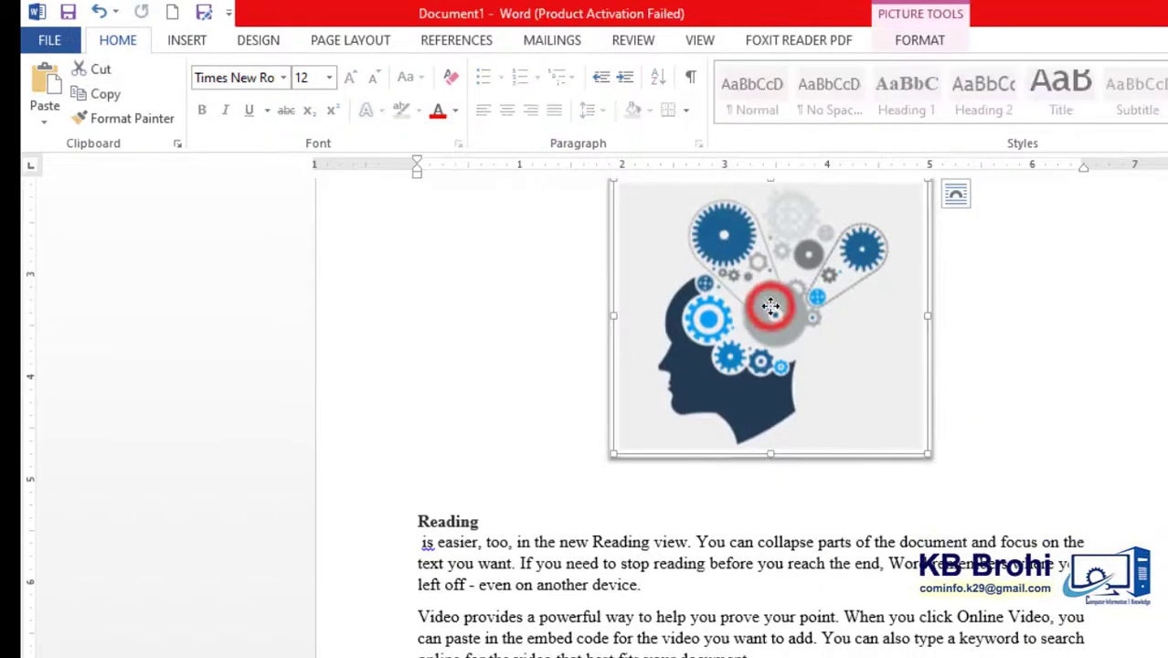
pyautogui.scroll(2, 770, 311)
pyautogui.scroll(1, 555, 413)
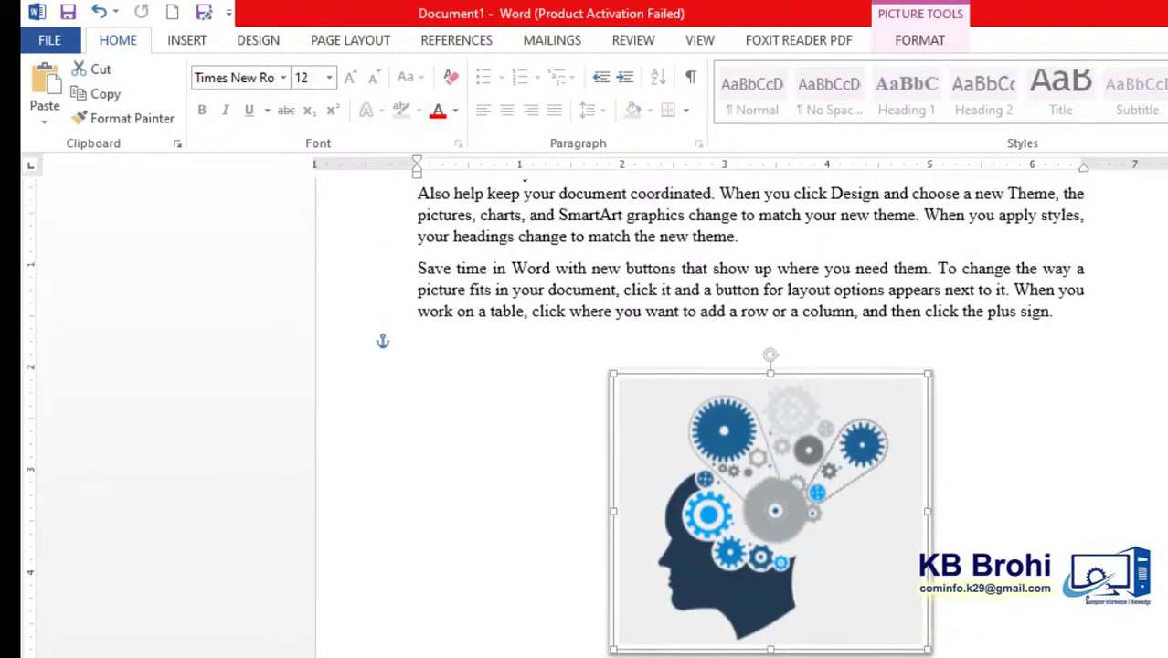
pyautogui.scroll(2, 554, 413)
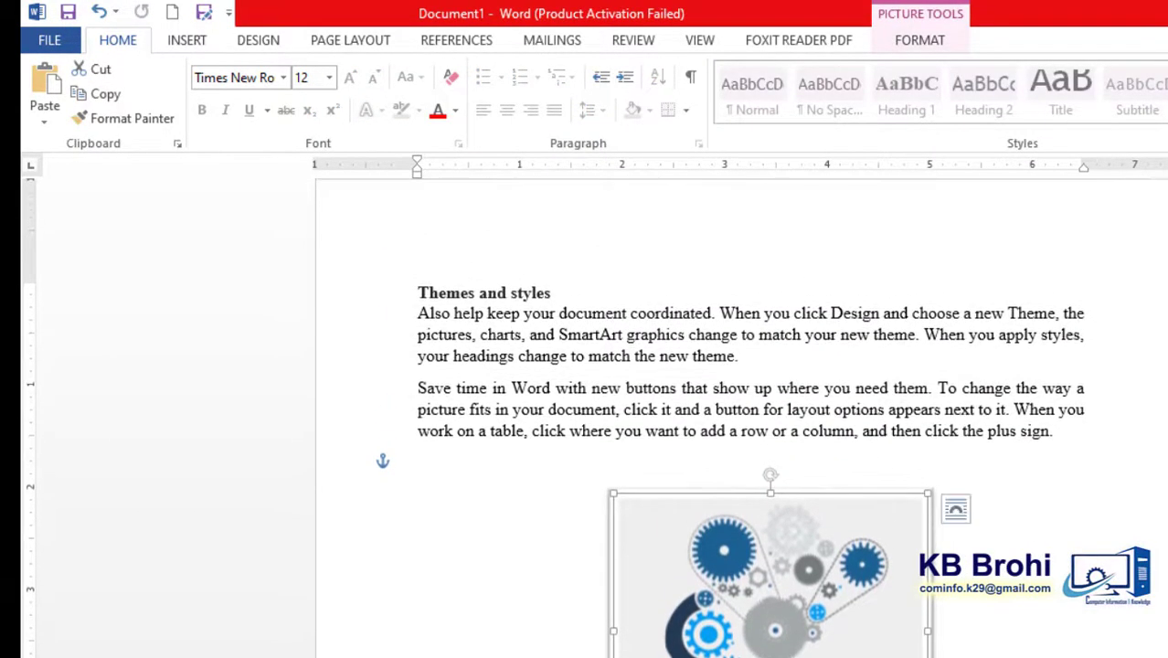
pyautogui.tripleClick(482, 285)
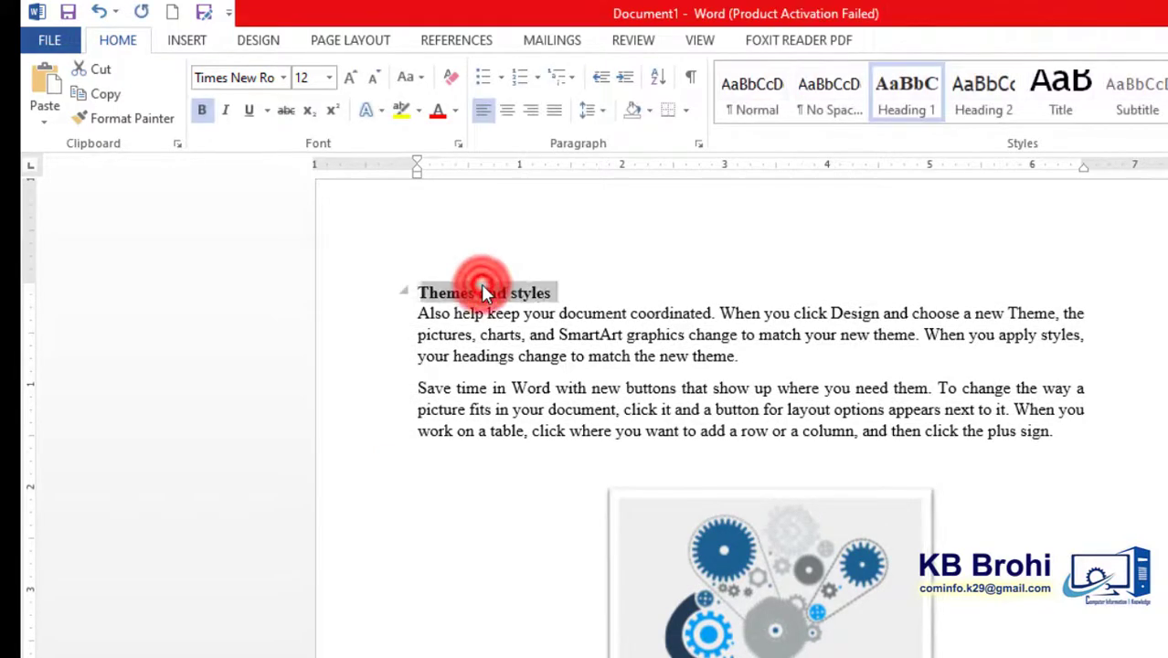
pyautogui.click(778, 629)
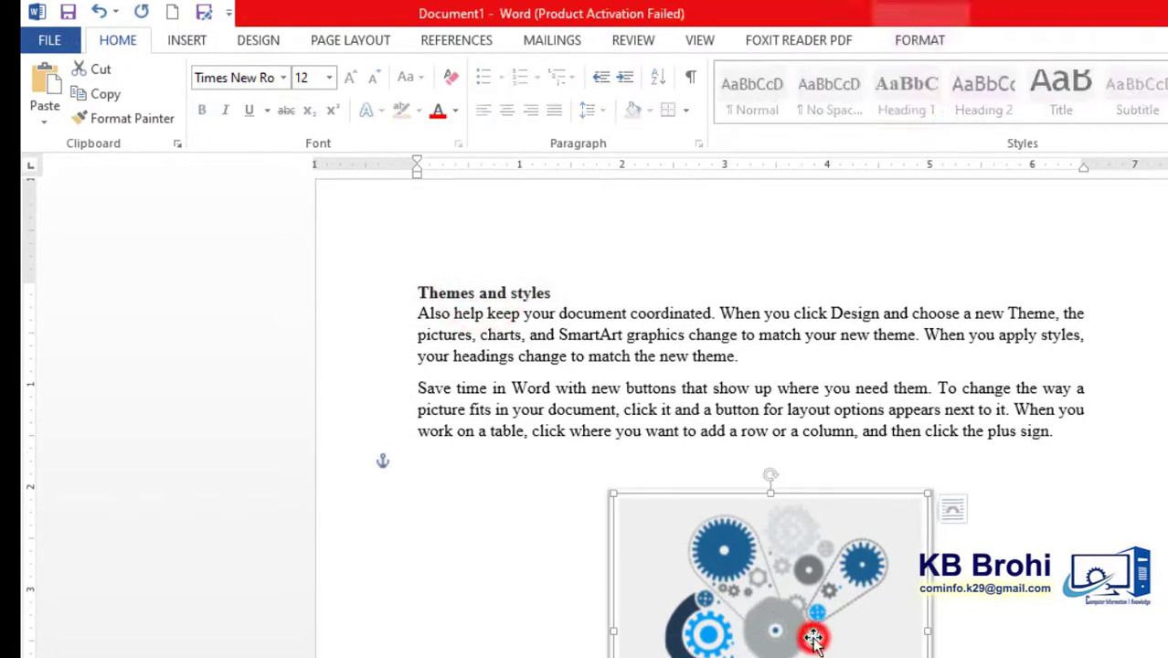
pyautogui.scroll(-2, 777, 626)
pyautogui.click(885, 416)
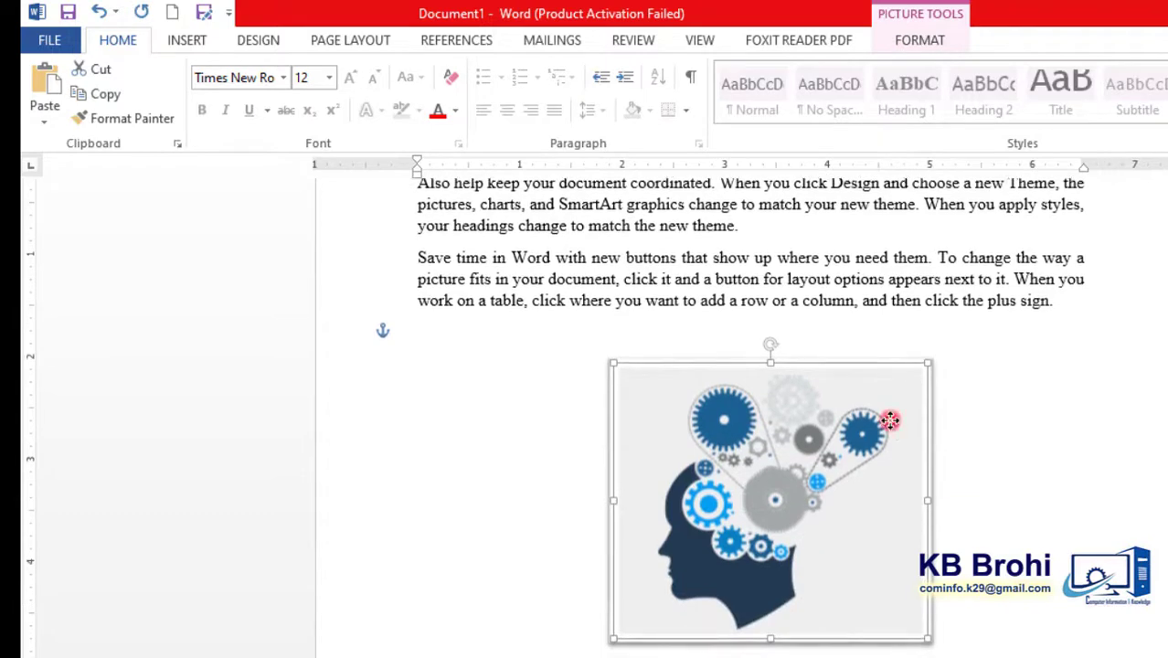
pyautogui.click(450, 45)
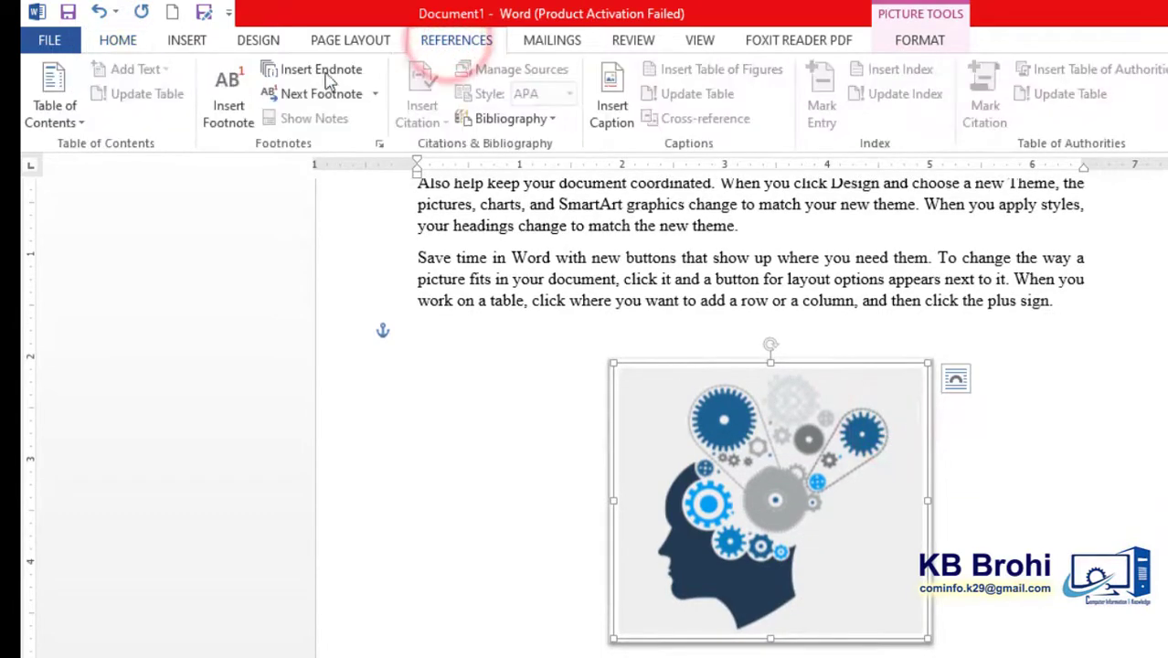
pyautogui.click(611, 105)
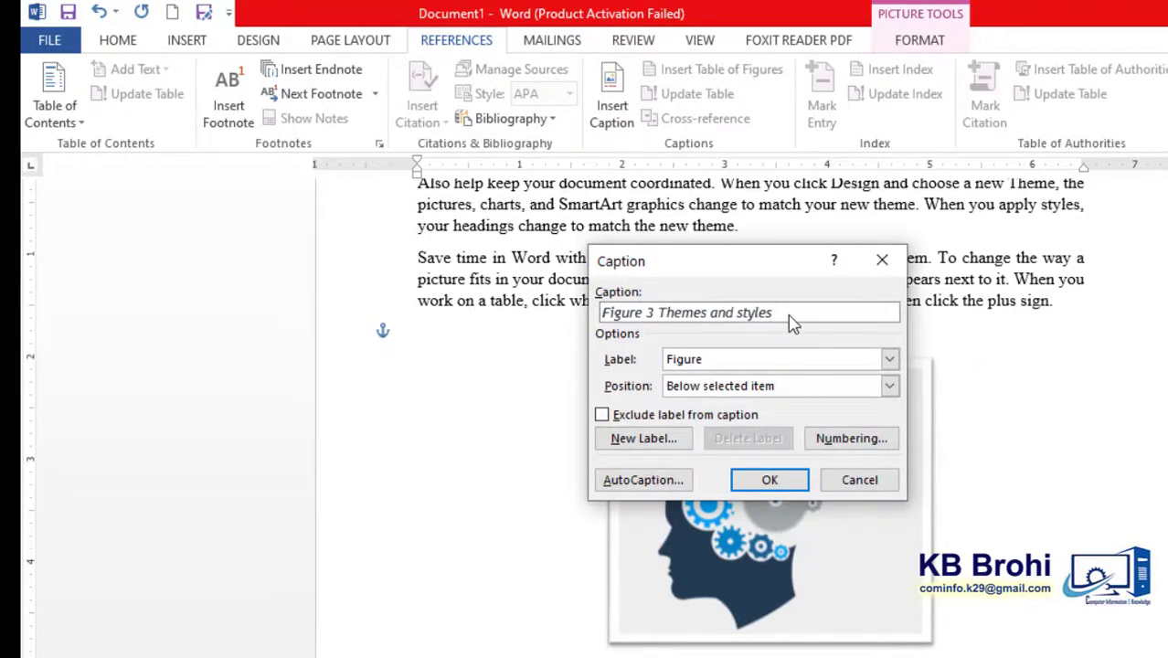
pyautogui.click(769, 480)
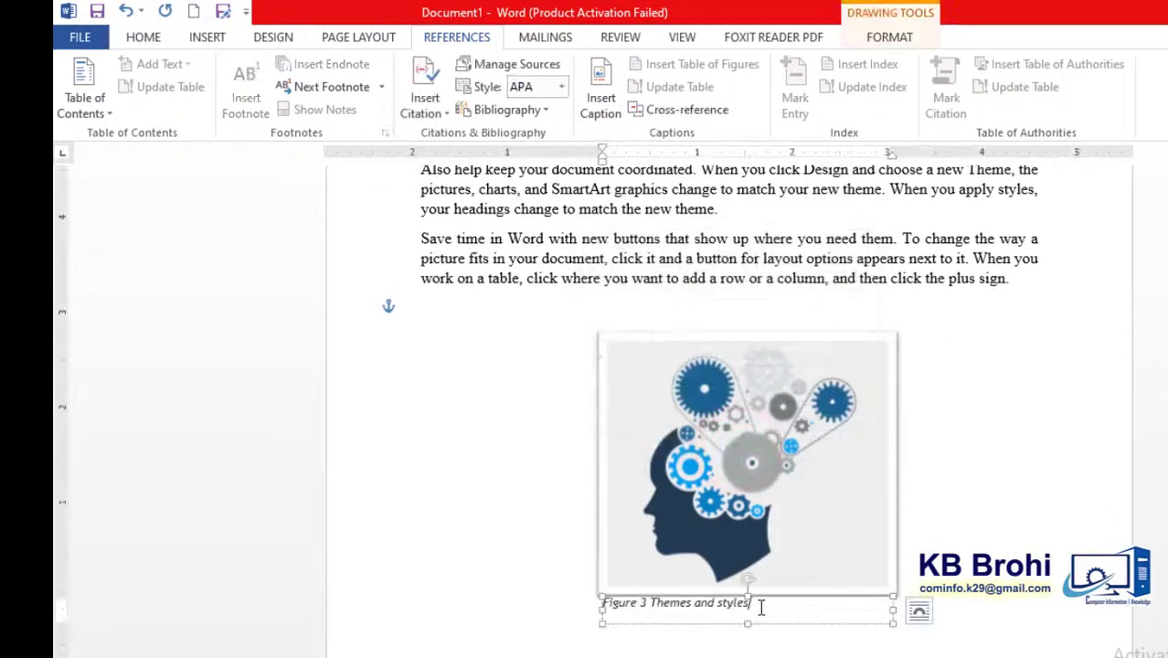
# - Format the Figure 3 caption as Times New Roman, 12 pt, bold without italics, and center it under the picture
pyautogui.tripleClick(759, 605)
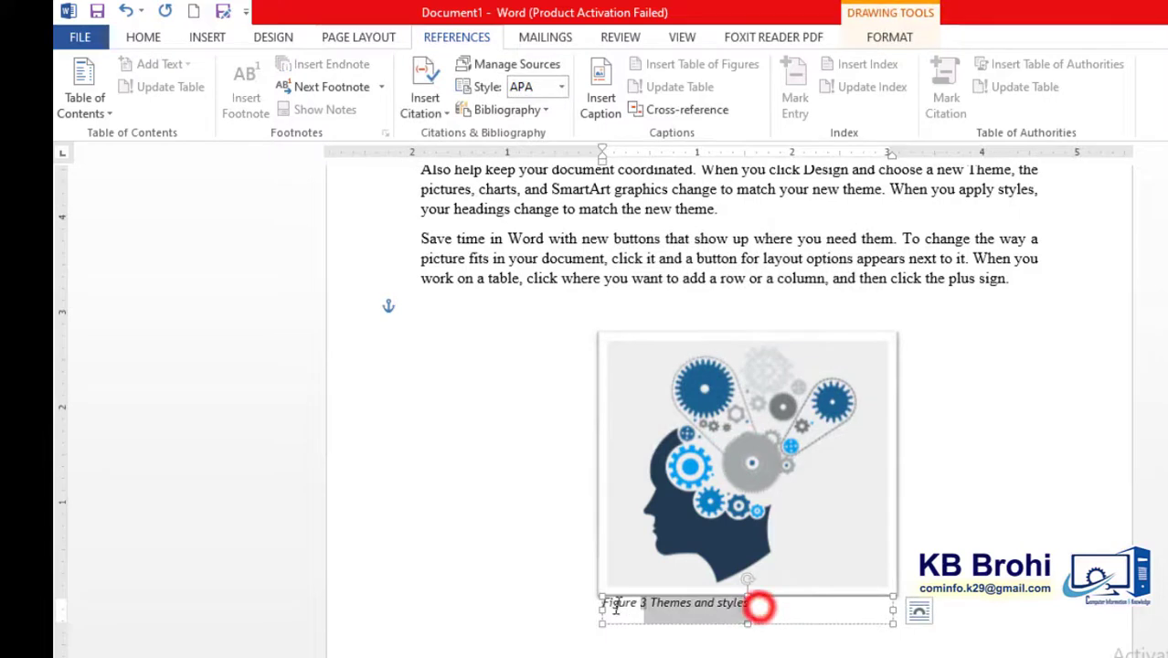
pyautogui.click(143, 37)
pyautogui.click(274, 72)
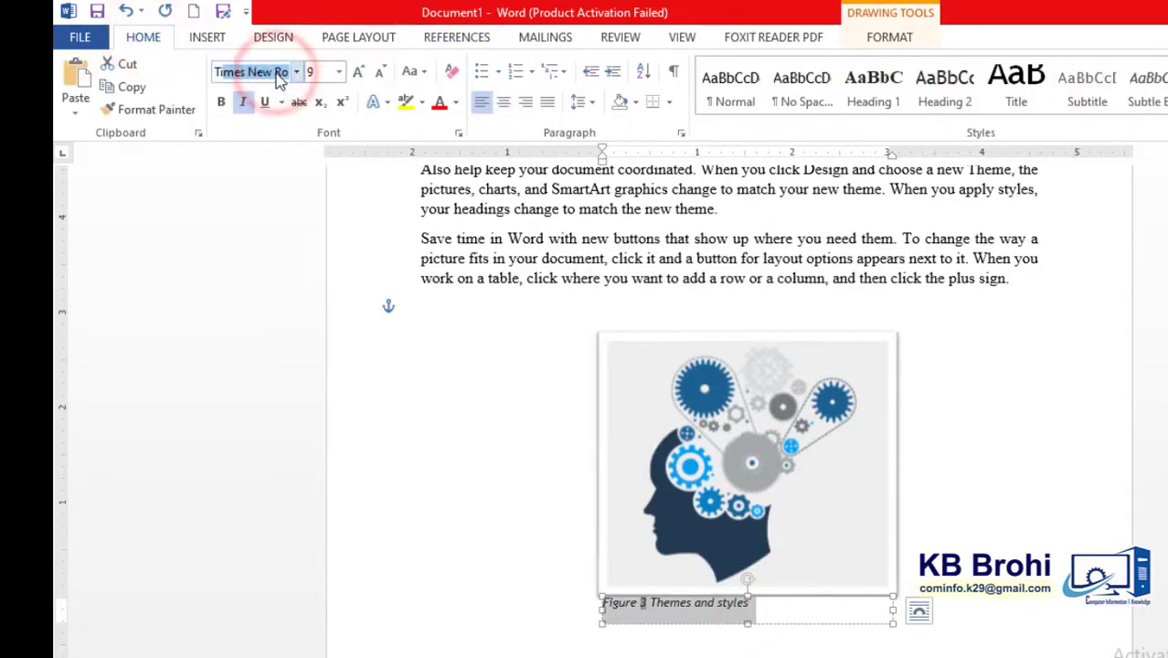
pyautogui.press('Return')
pyautogui.click(356, 73)
pyautogui.click(356, 73)
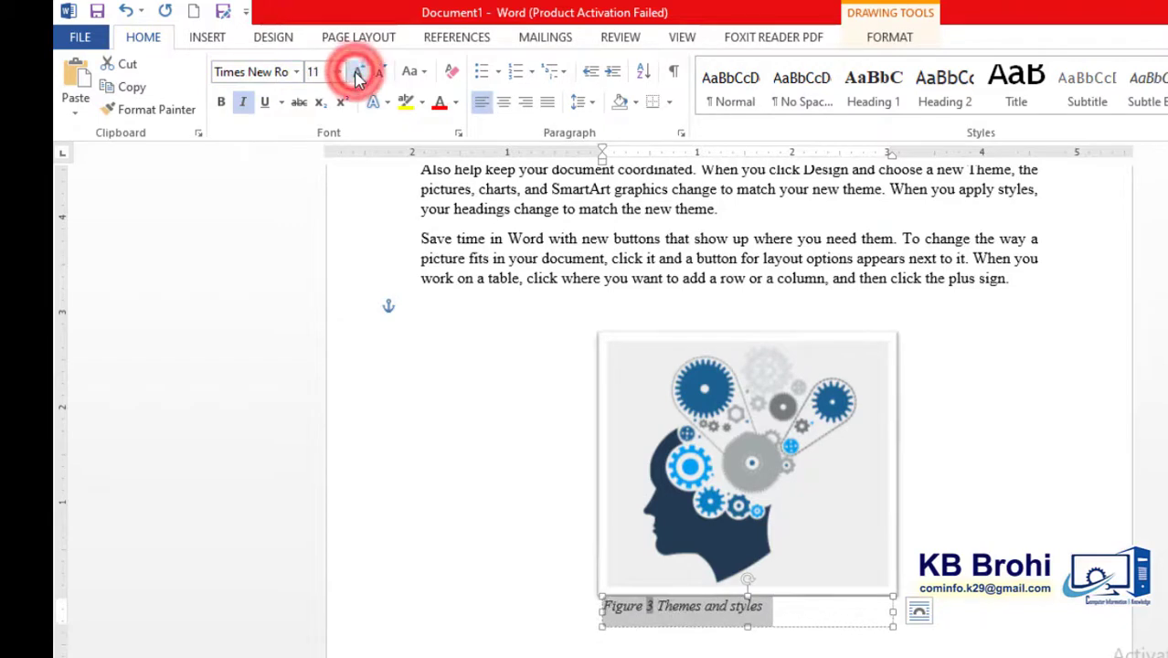
pyautogui.click(356, 73)
pyautogui.click(243, 102)
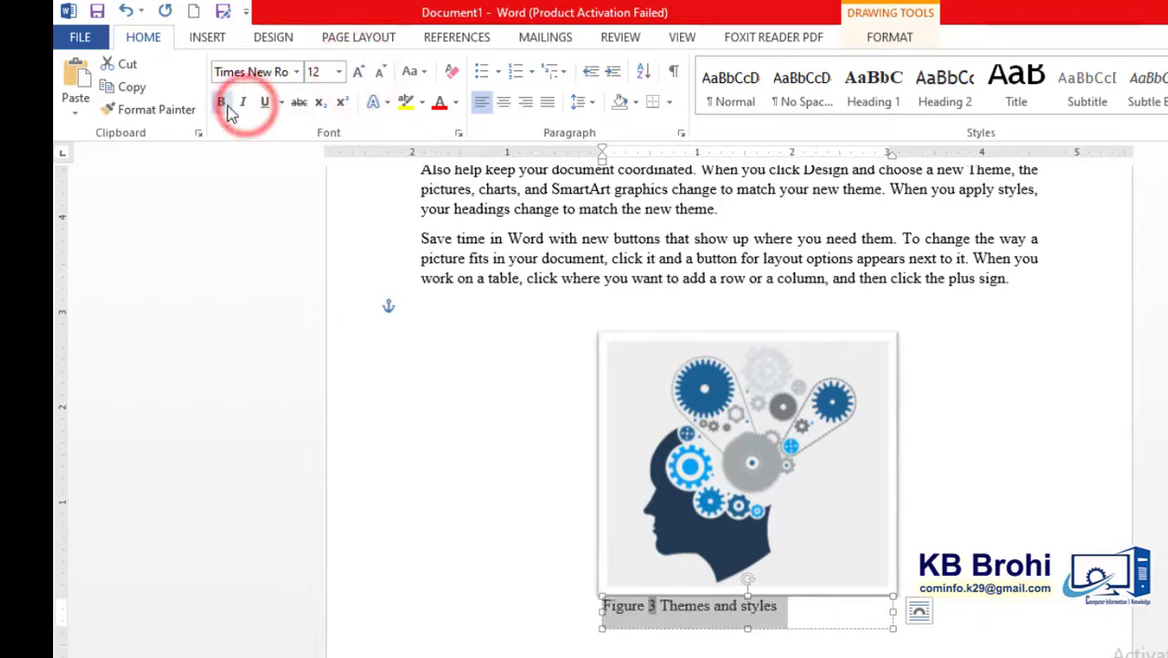
pyautogui.click(221, 102)
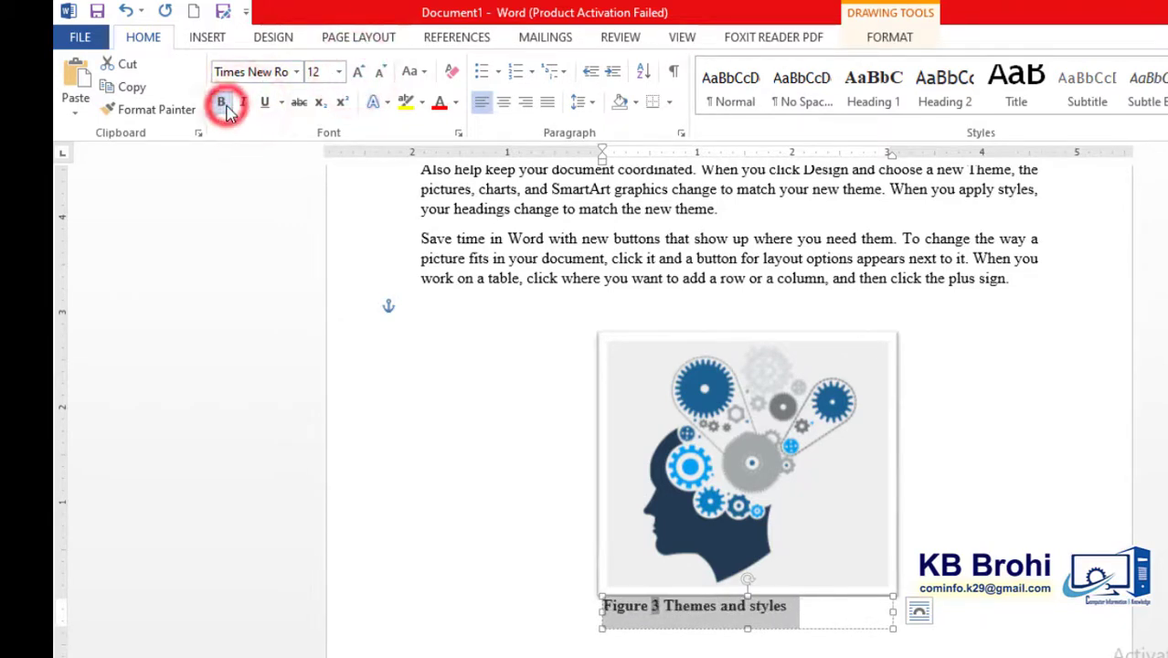
pyautogui.click(504, 104)
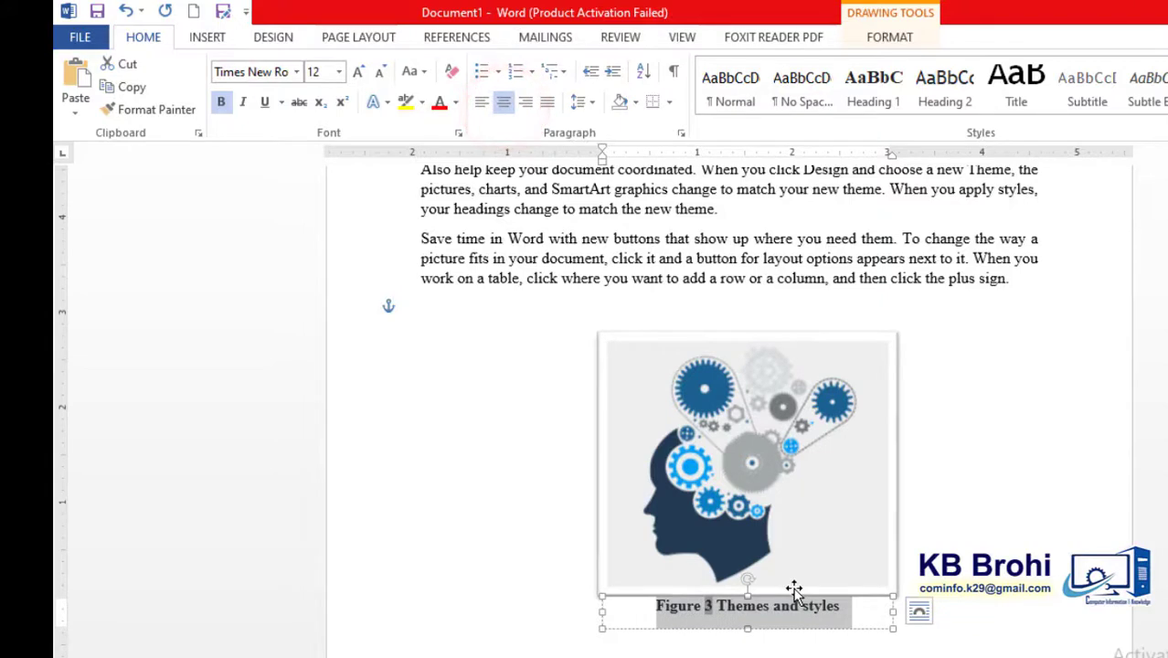
pyautogui.click(799, 622)
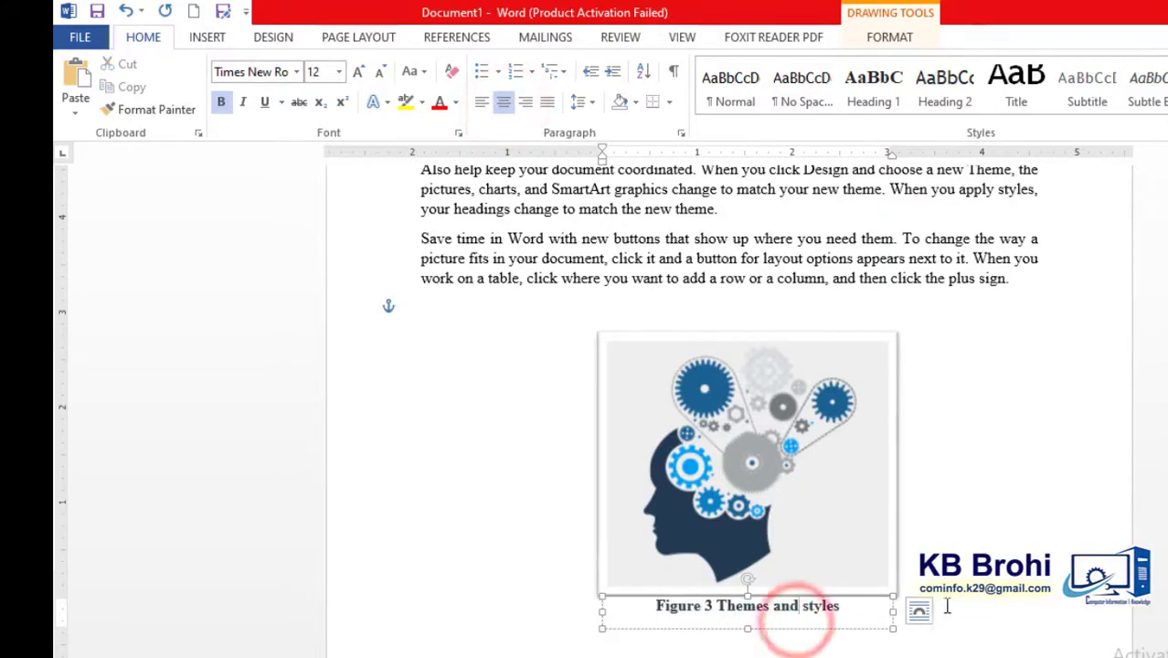
pyautogui.click(1005, 612)
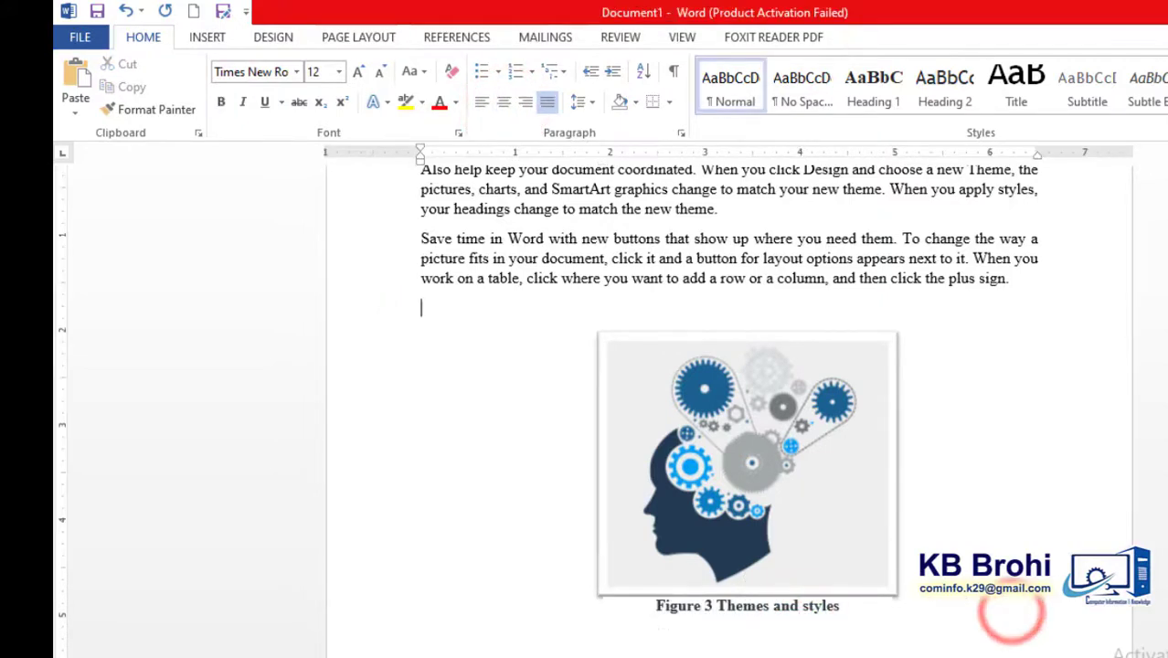
# - Review the remaining pages and the captioned pictures, ending at the table of contents
pyautogui.scroll(-3, 1005, 613)
pyautogui.scroll(-12, 729, 412)
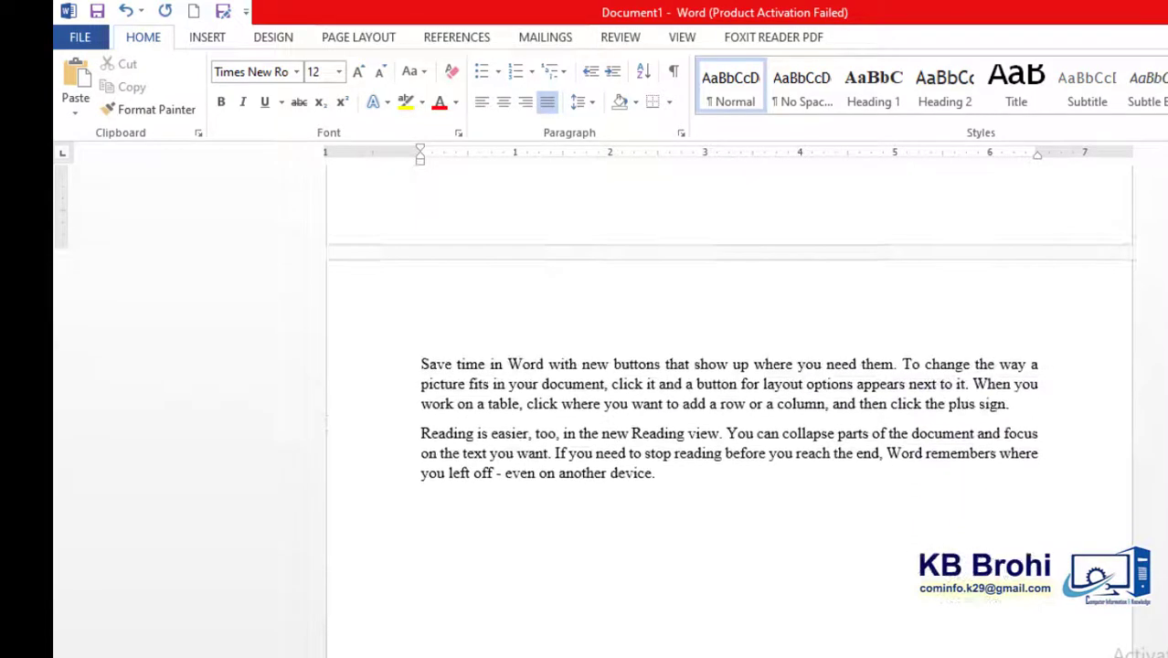
pyautogui.scroll(15, 729, 412)
pyautogui.scroll(10, 729, 411)
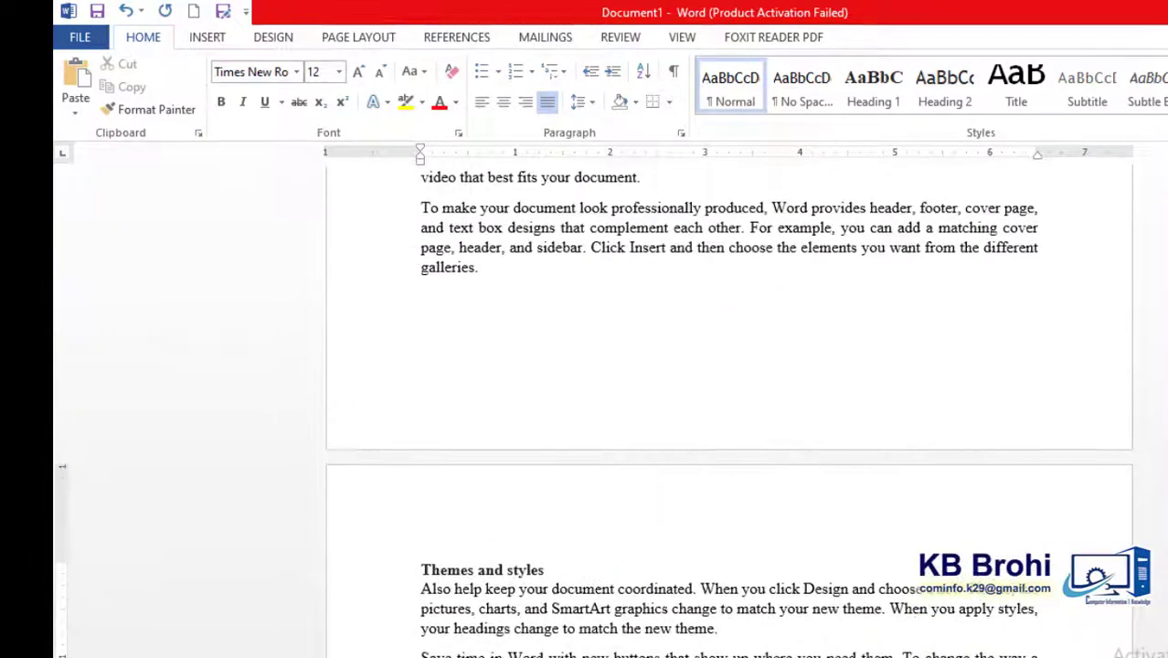
pyautogui.scroll(-5, 729, 412)
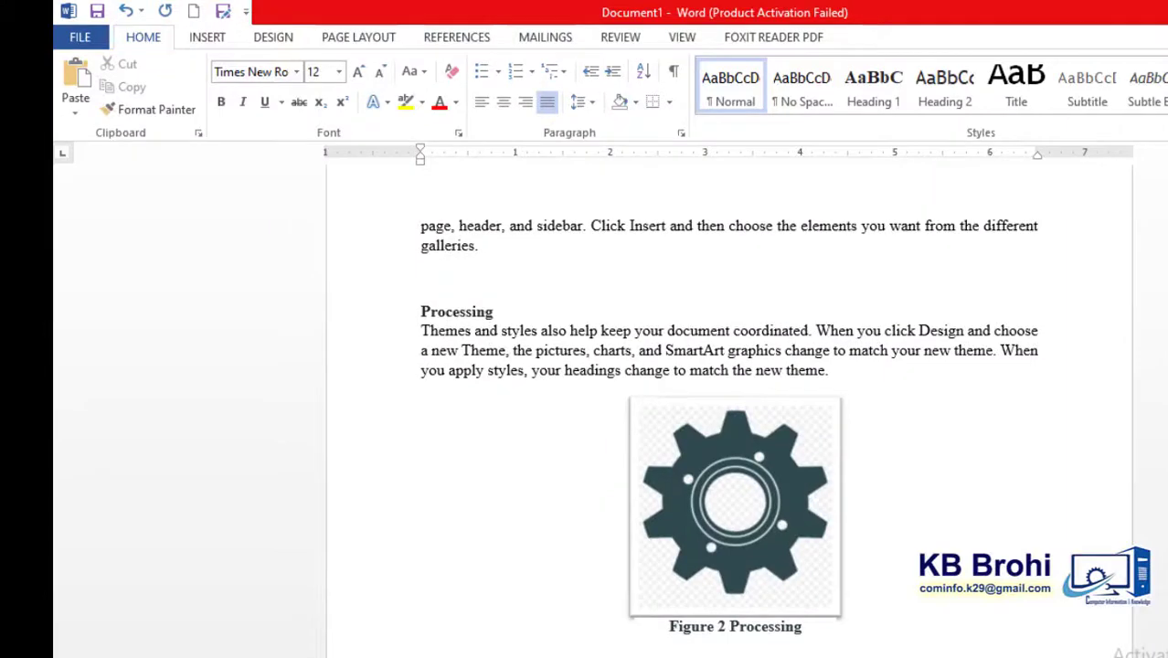
pyautogui.scroll(8, 729, 411)
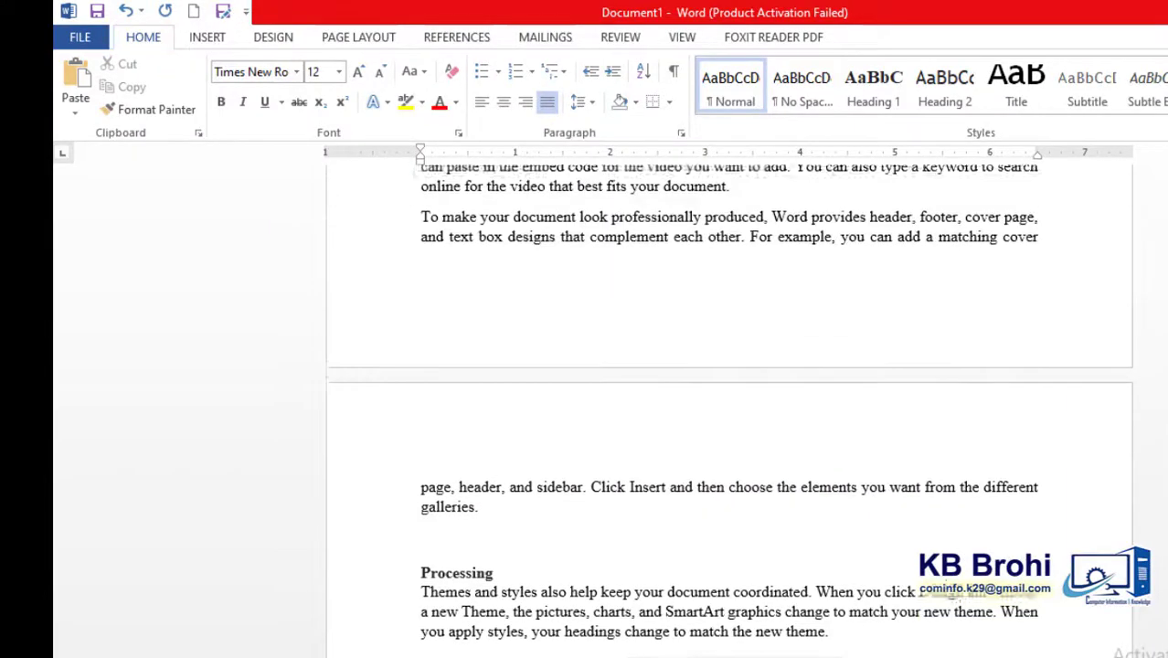
pyautogui.scroll(-6, 729, 411)
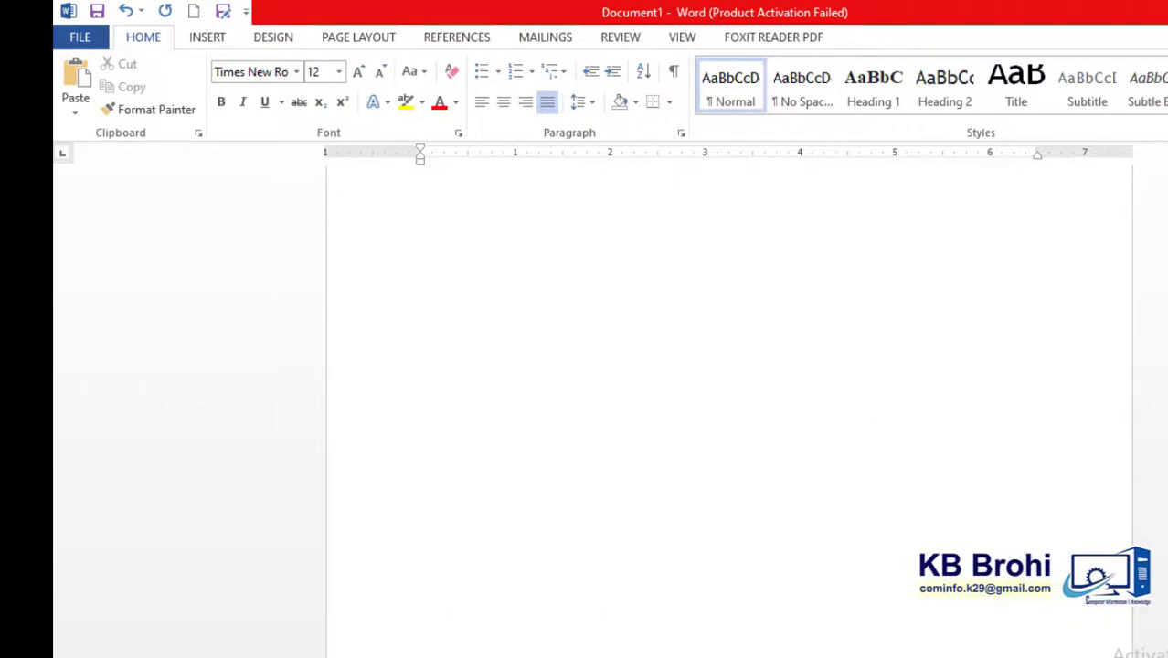
pyautogui.scroll(6, 729, 383)
pyautogui.scroll(-1, 729, 384)
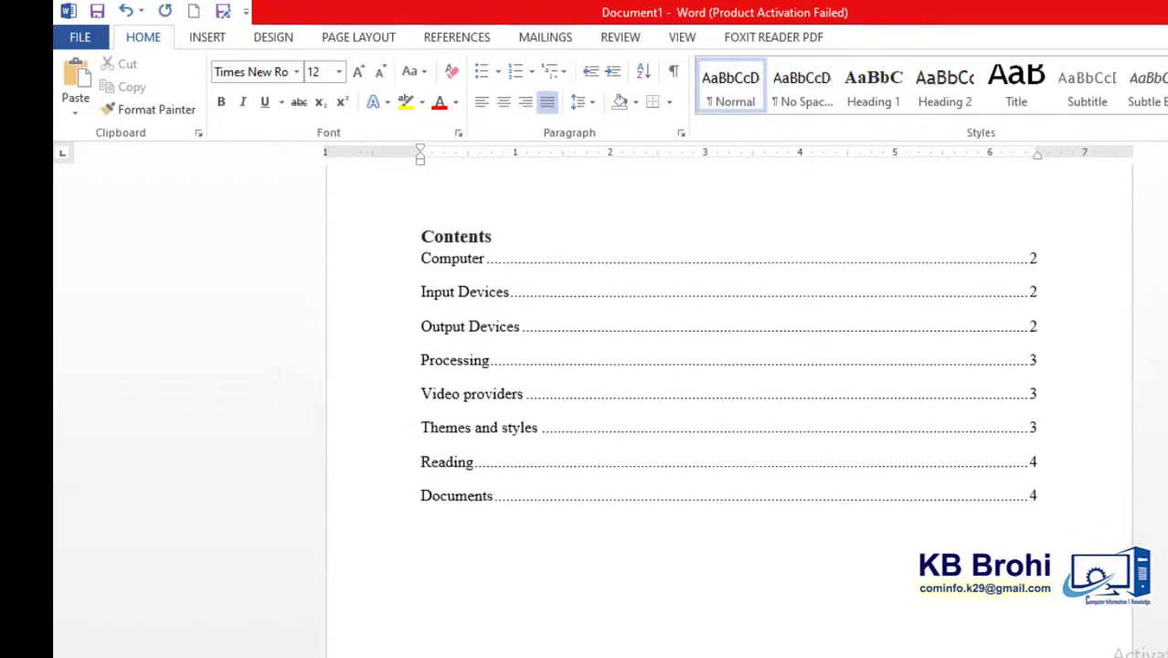
# - Insert a table of figures below the contents from the Figure caption label, with a dotted tab leader and web hyperlinks turned off
pyautogui.click(467, 603)
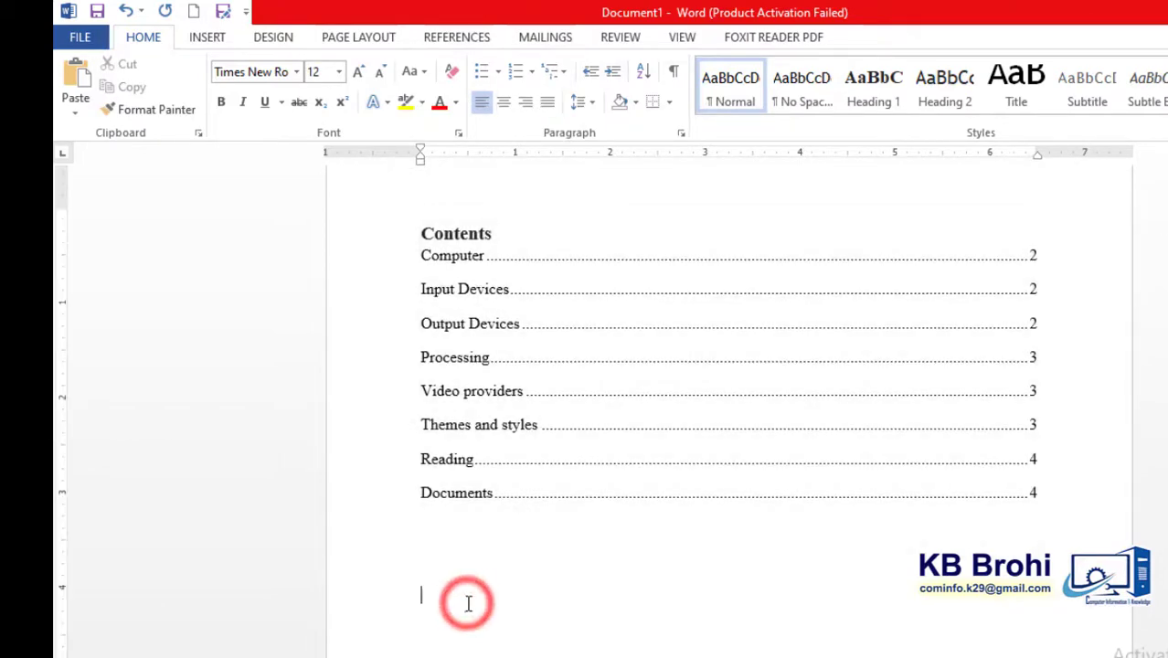
pyautogui.click(452, 38)
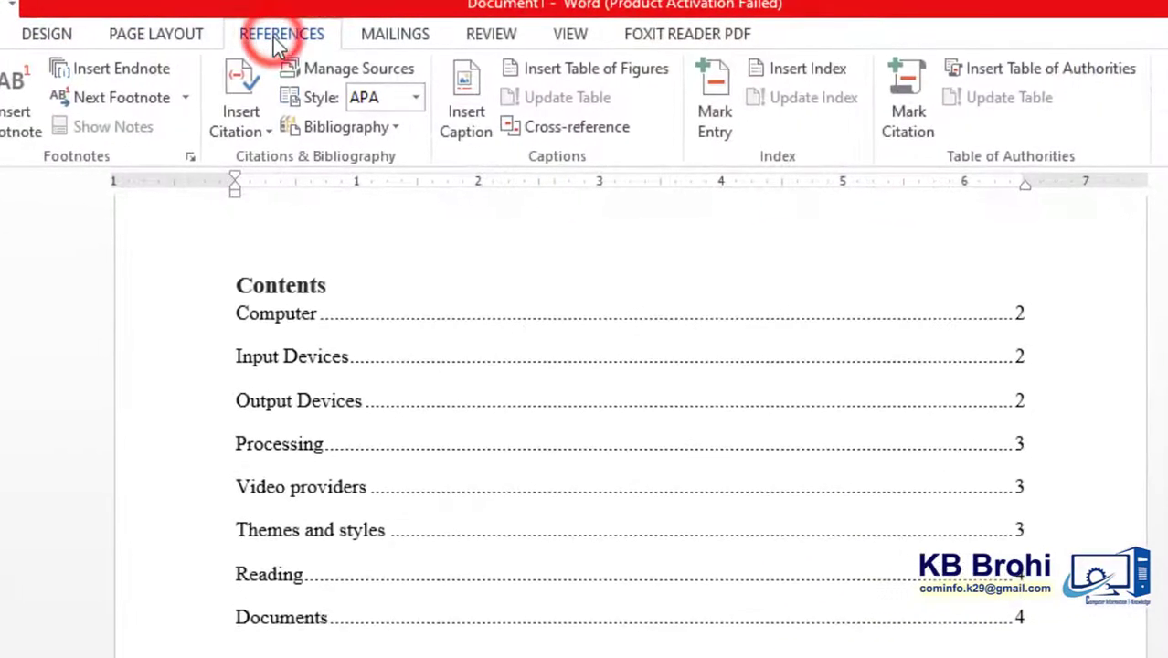
pyautogui.click(600, 72)
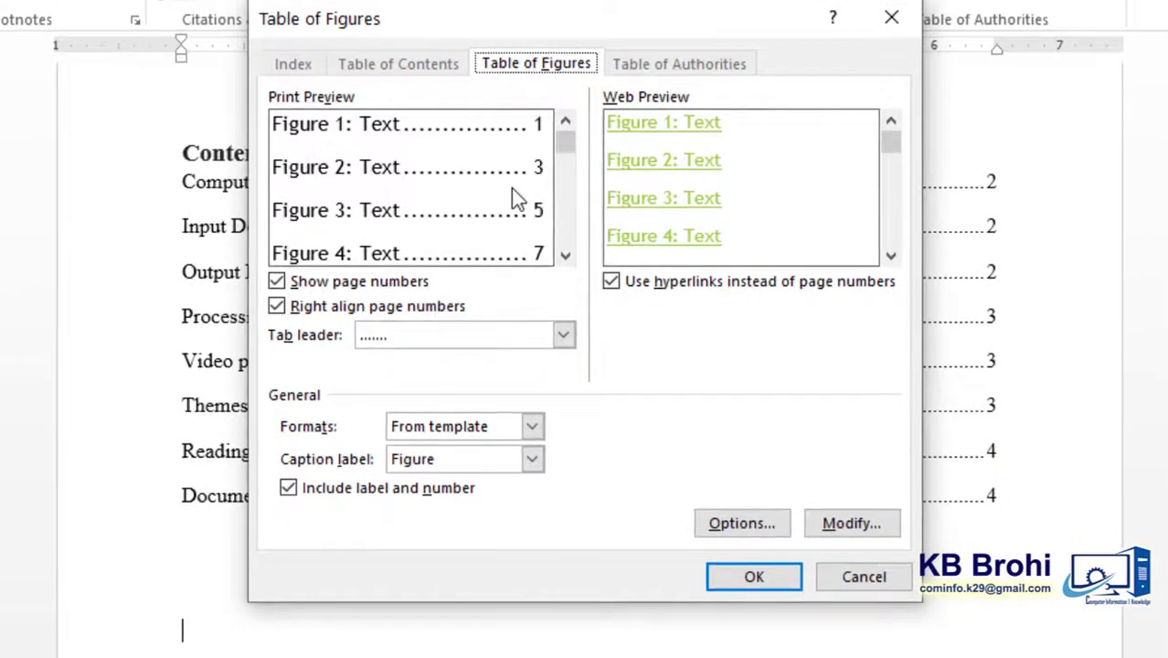
pyautogui.click(483, 183)
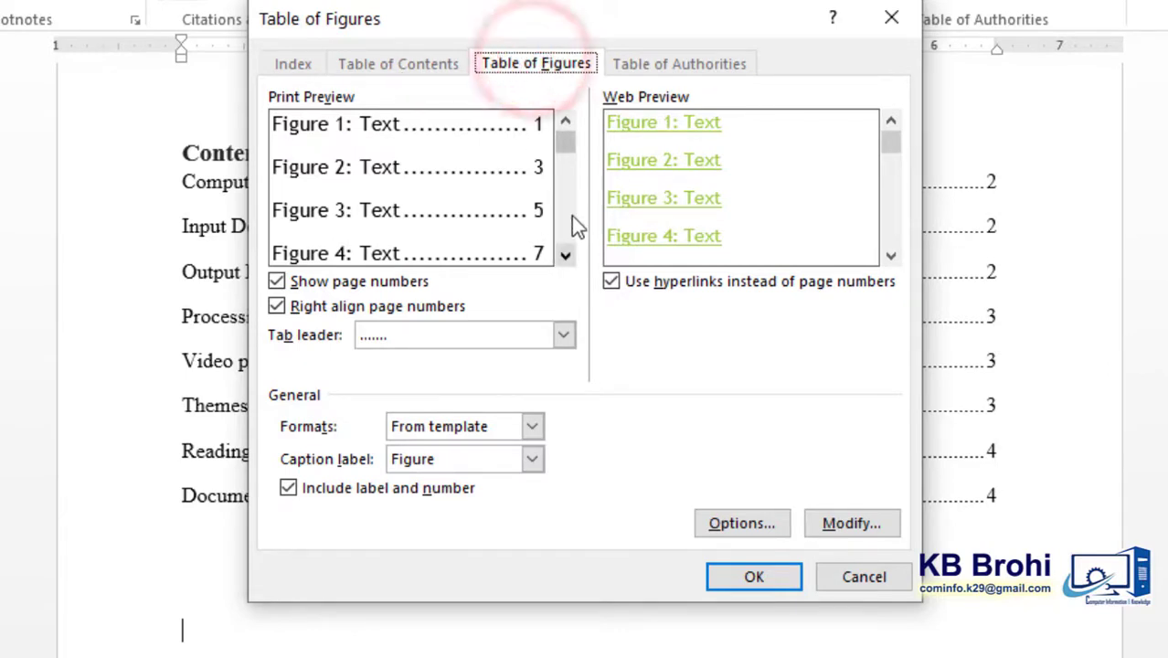
pyautogui.moveTo(566, 144); pyautogui.dragTo(568, 208)
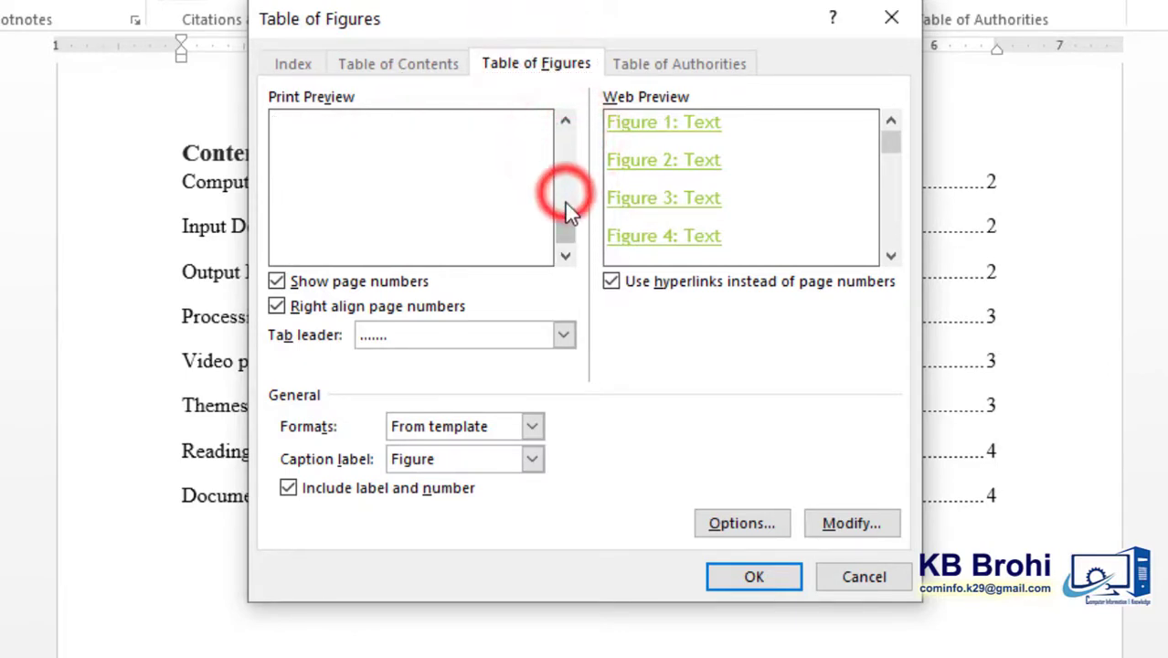
pyautogui.click(561, 148)
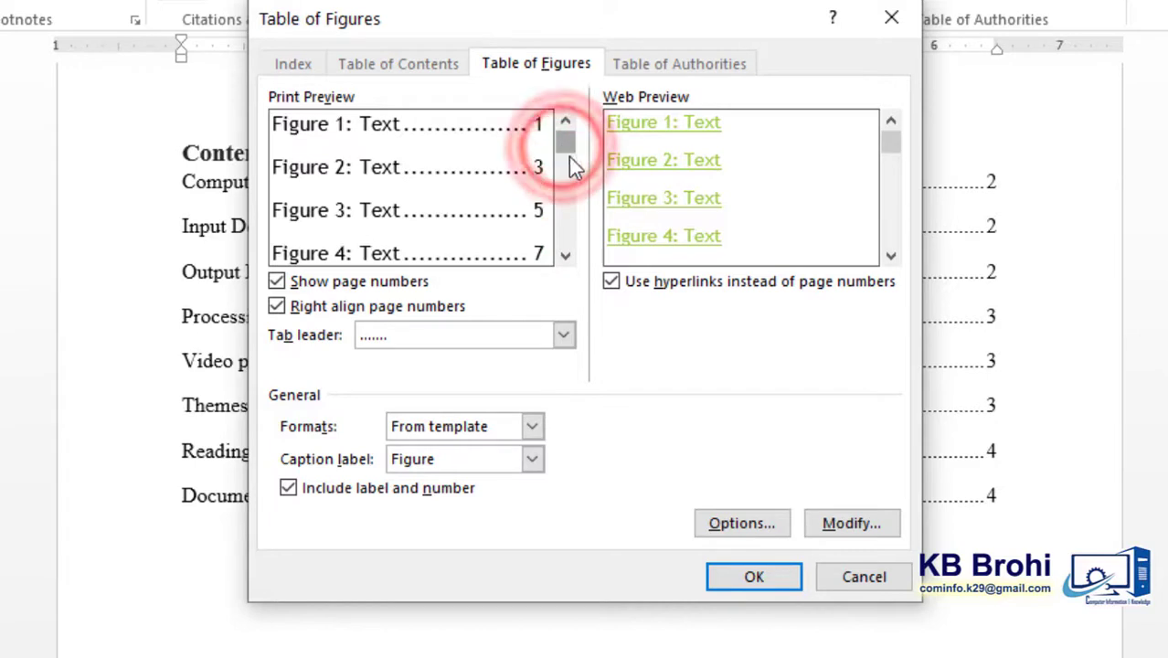
pyautogui.click(611, 284)
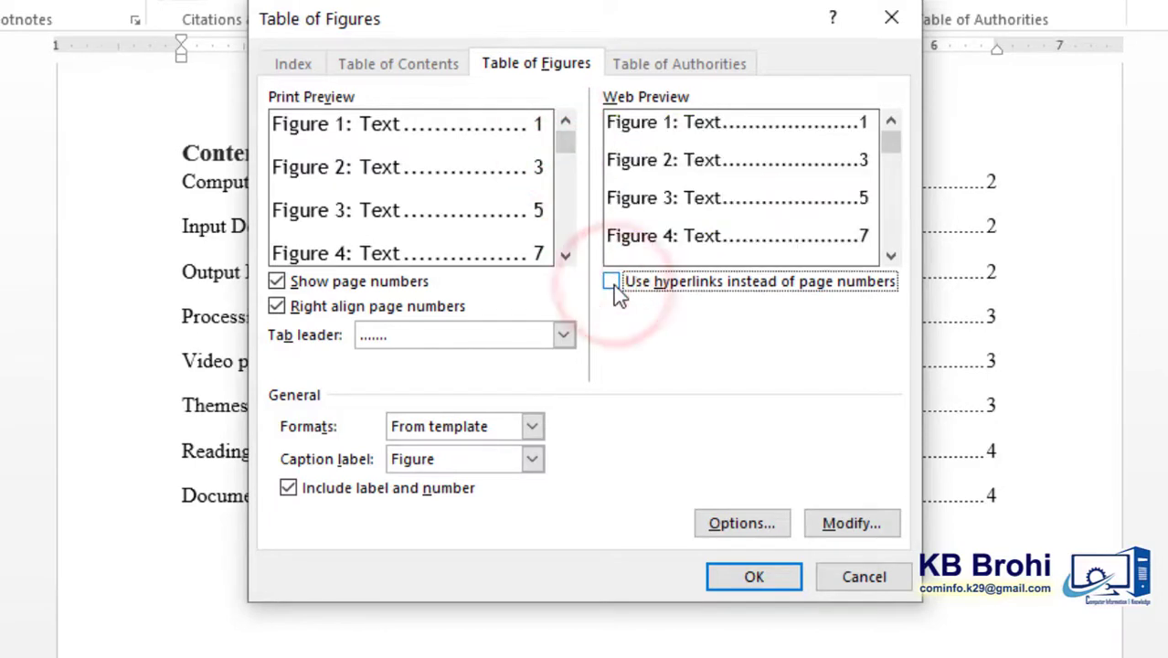
pyautogui.click(614, 282)
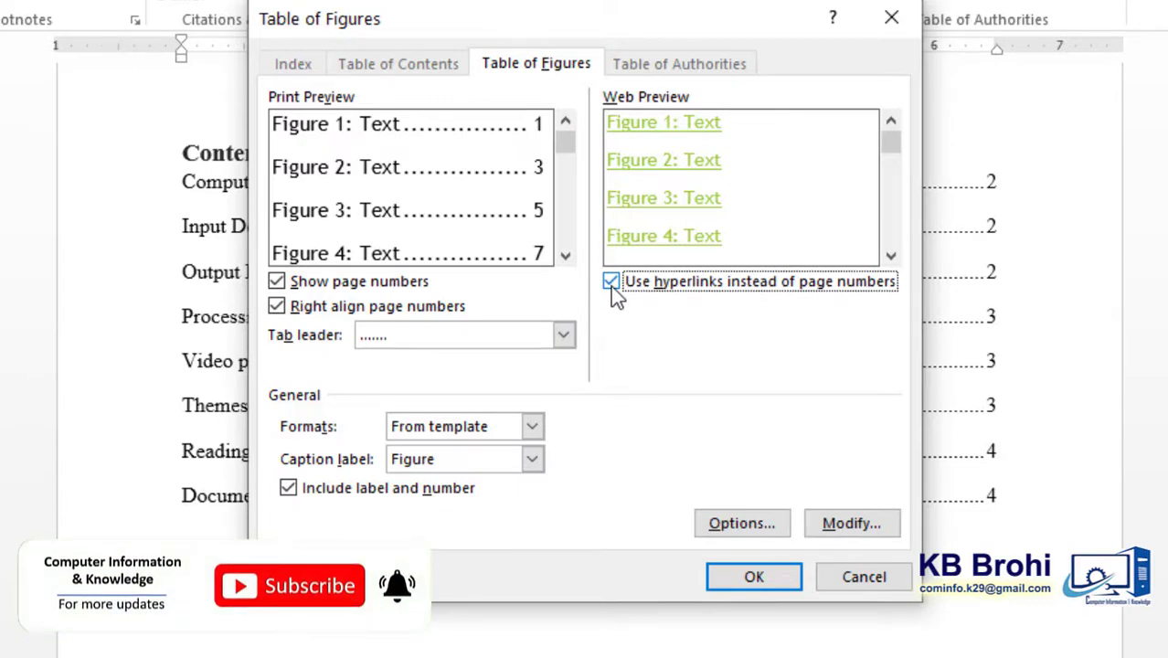
pyautogui.click(611, 283)
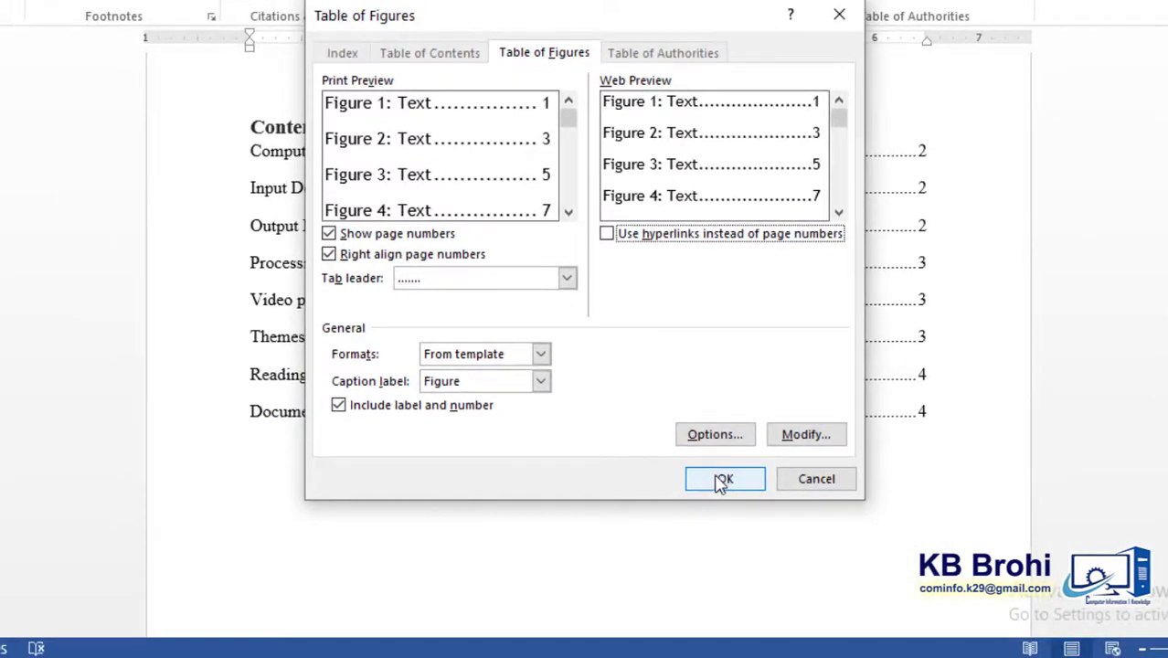
pyautogui.click(722, 481)
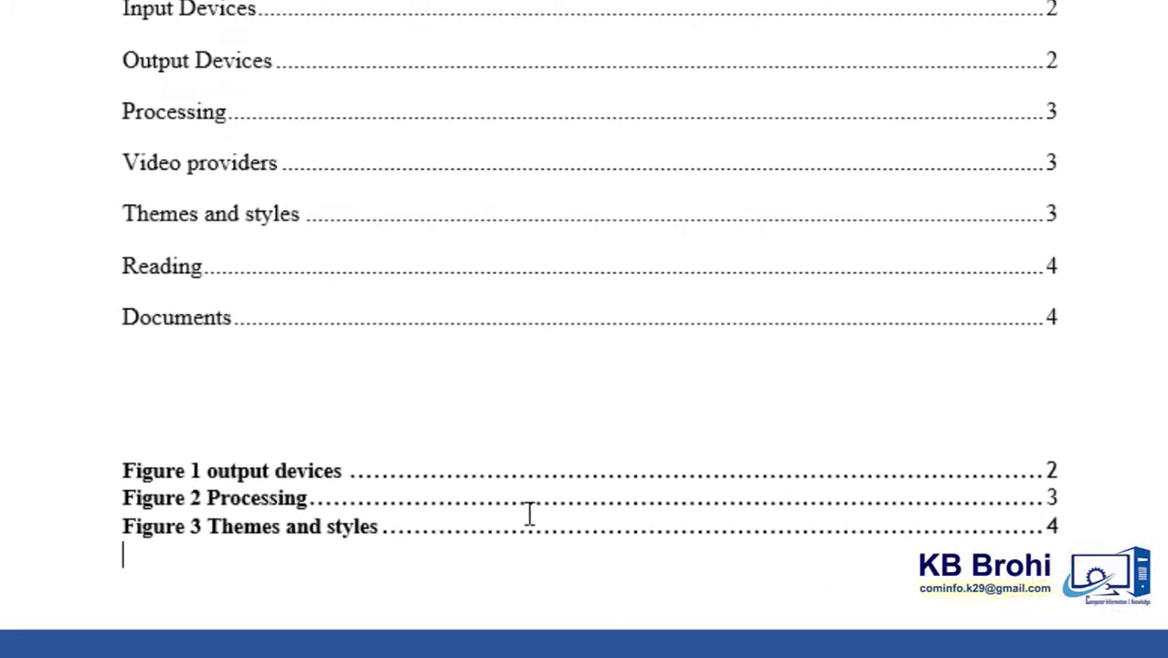
# - Format all entries of the table of figures as Times New Roman, 12 pt, without bold
pyautogui.click(527, 512)
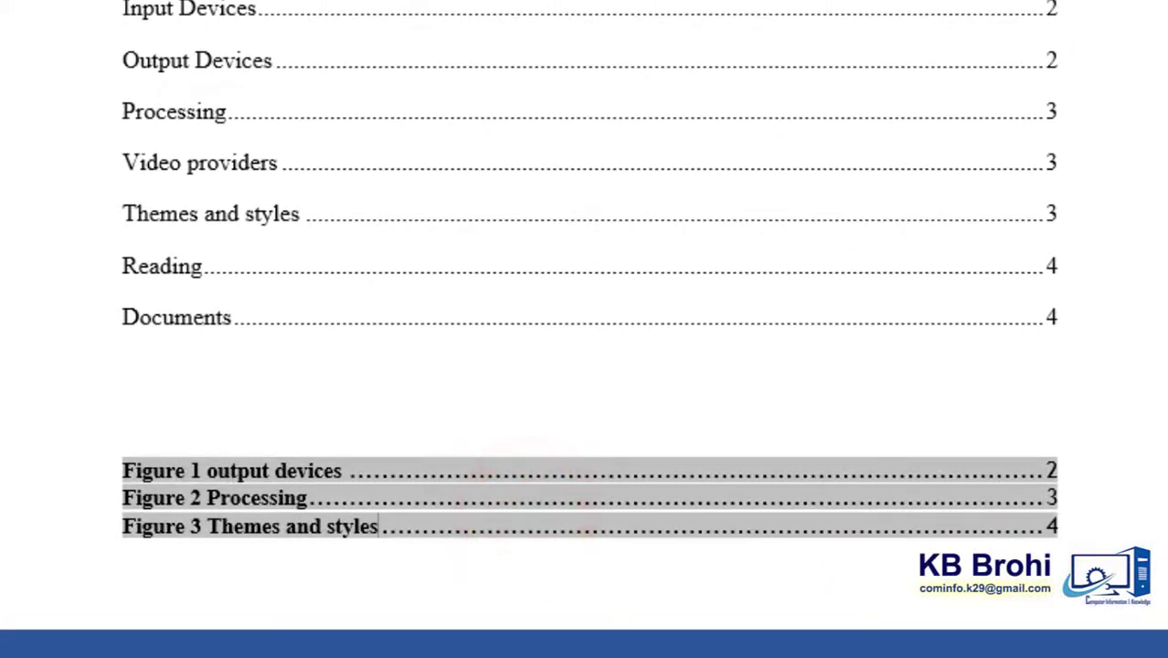
pyautogui.scroll(-5, 331, 214)
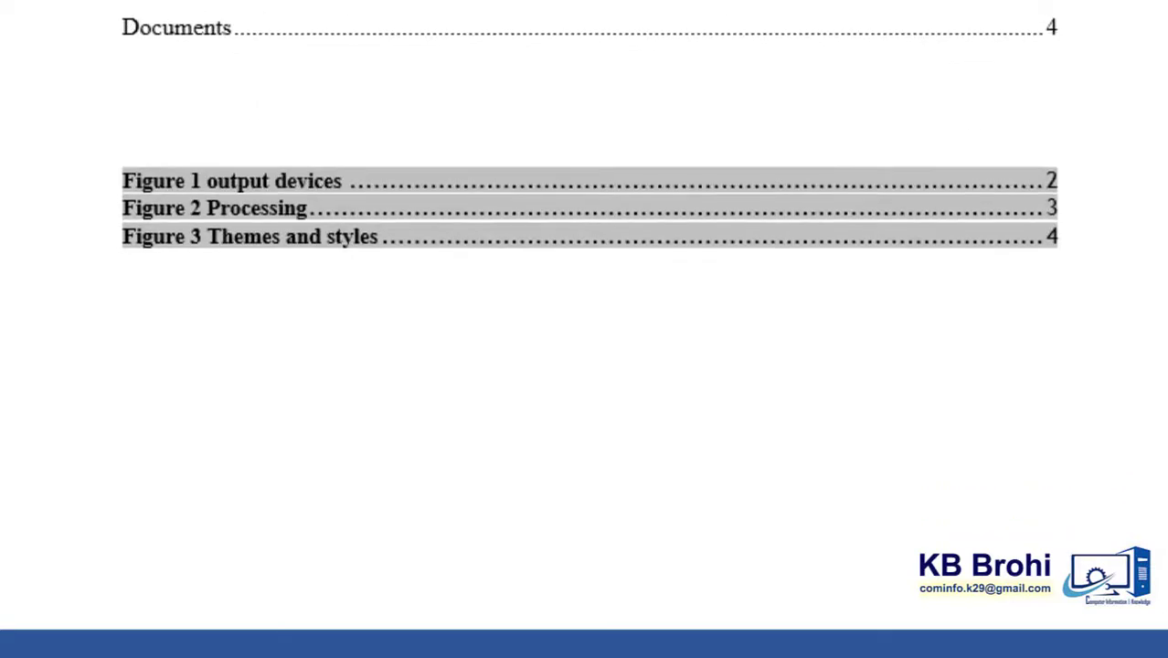
pyautogui.click(334, 373)
pyautogui.click(500, 238)
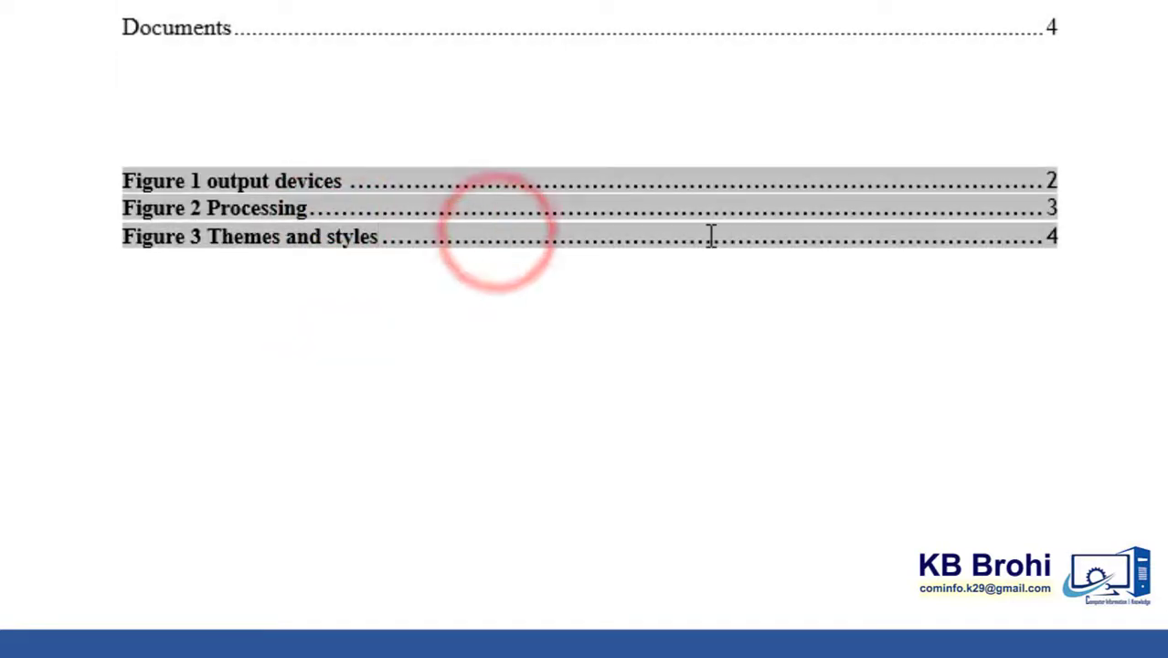
pyautogui.click(291, 181)
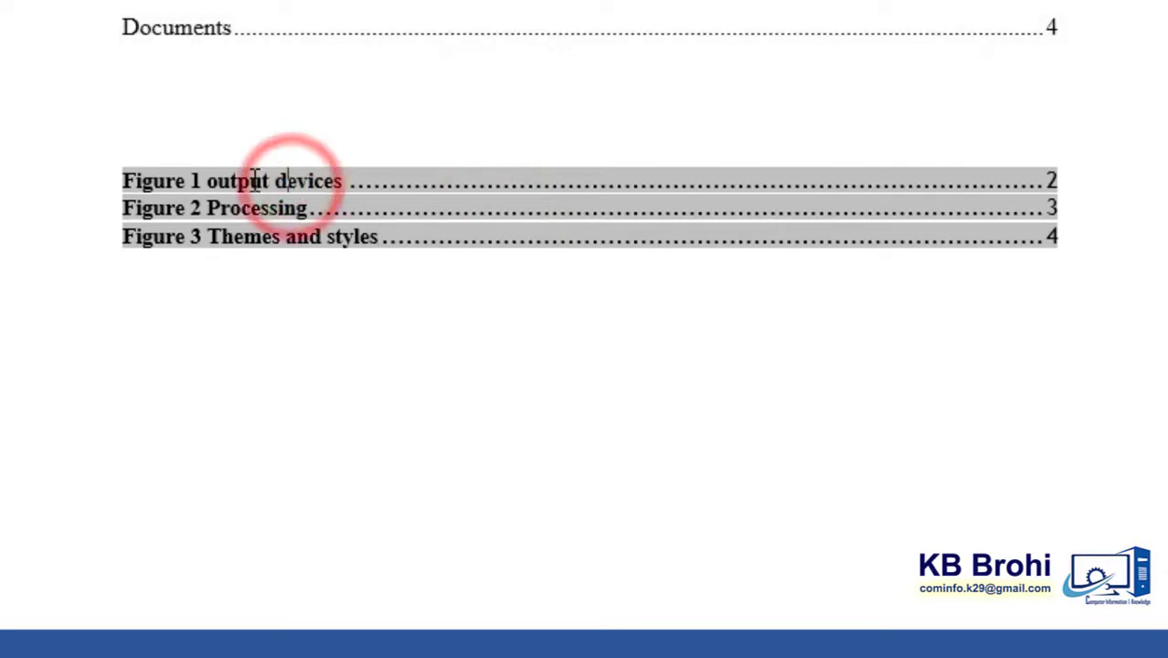
pyautogui.moveTo(125, 182); pyautogui.dragTo(1007, 262)
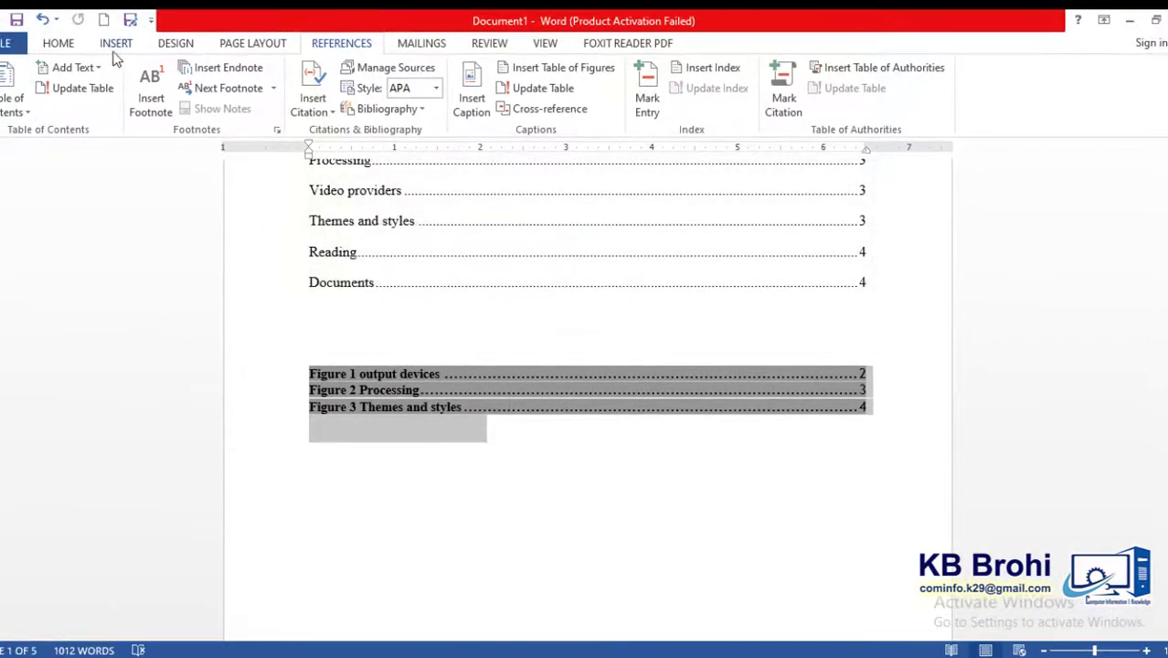
pyautogui.click(72, 44)
pyautogui.click(134, 105)
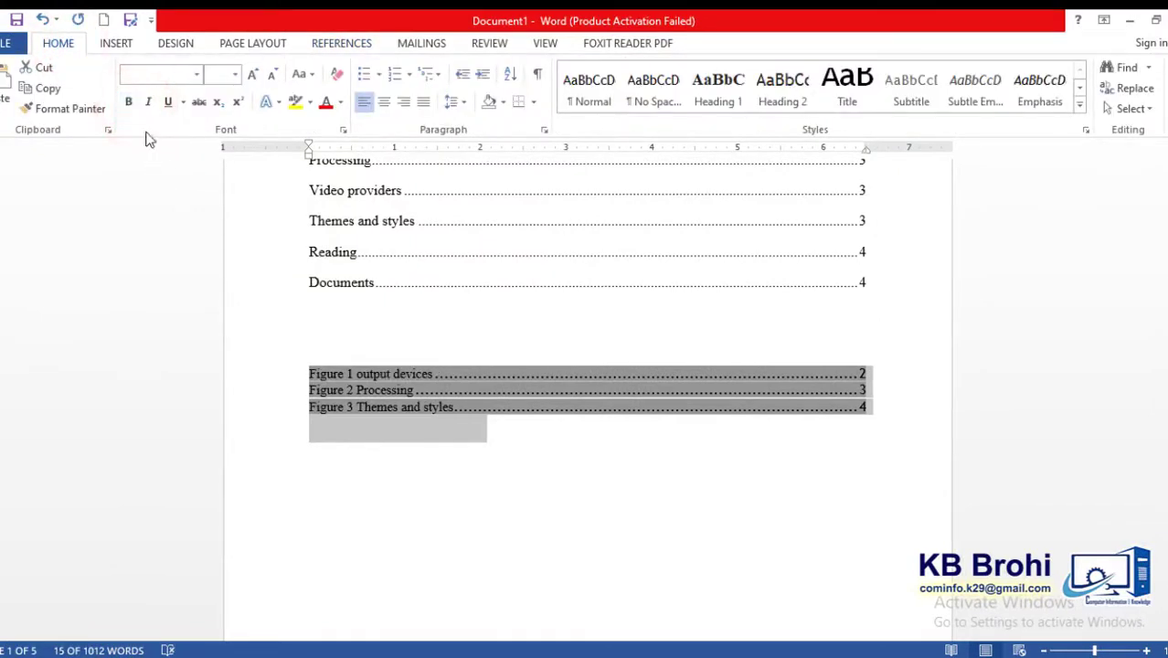
pyautogui.click(178, 81)
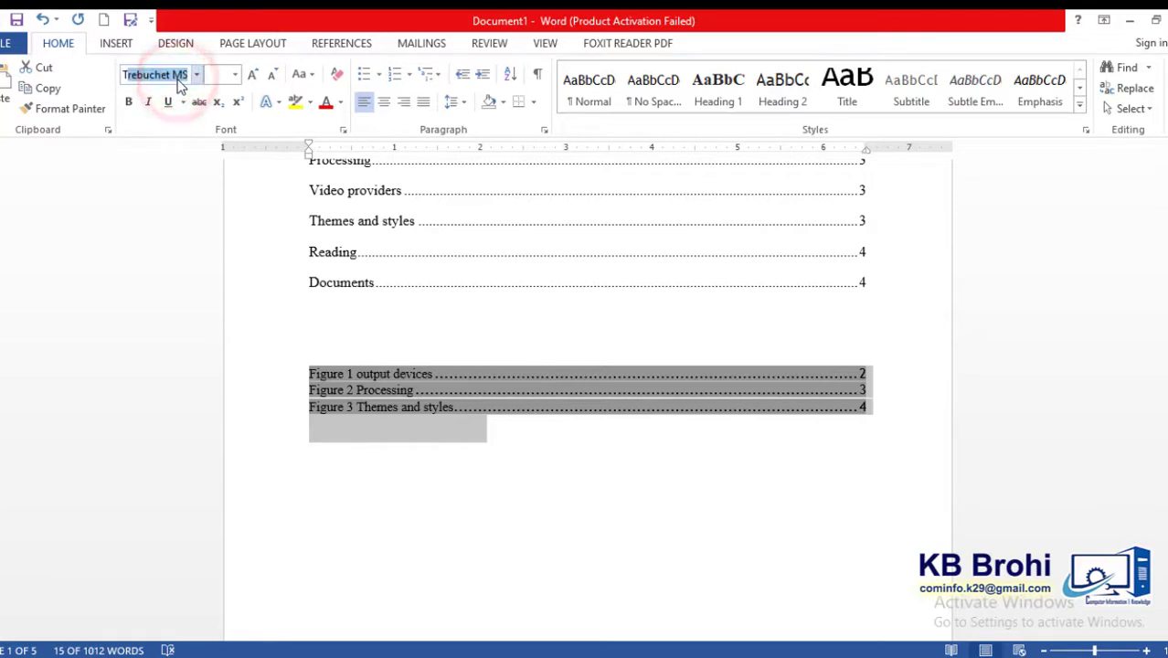
pyautogui.press('Return')
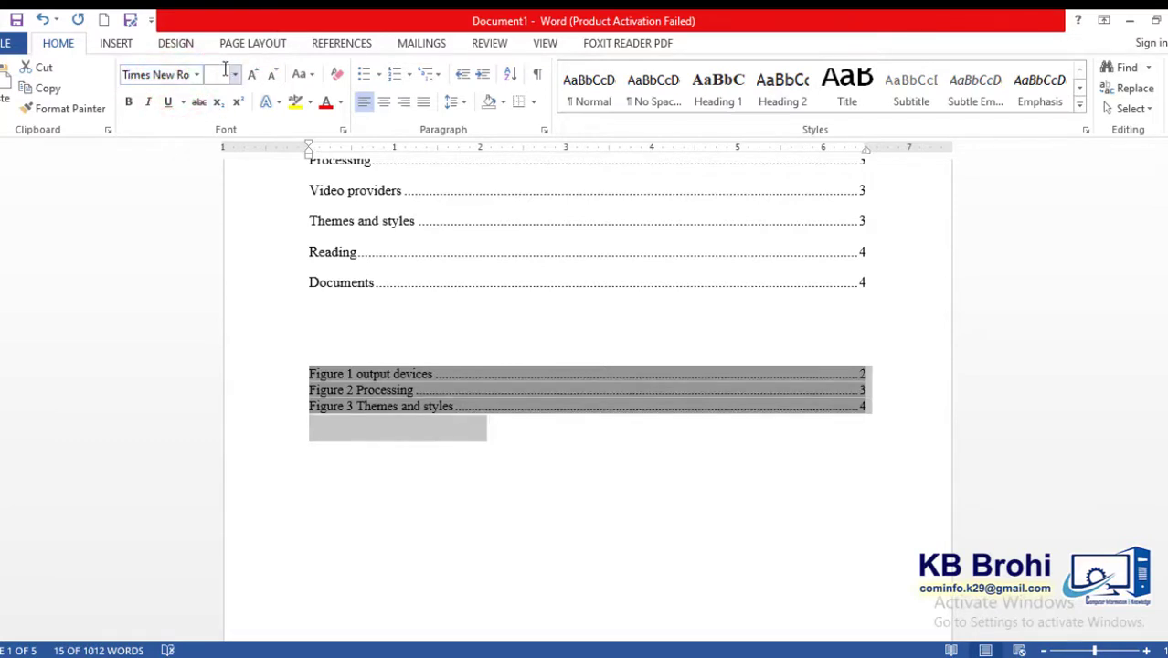
pyautogui.press('Return')
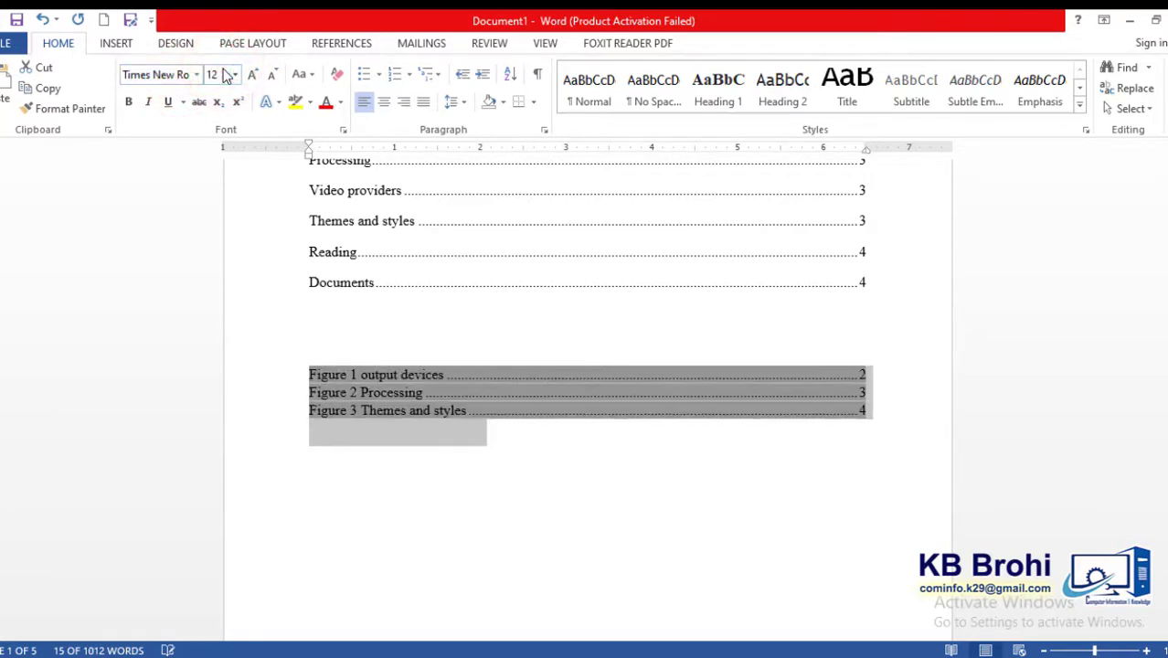
# - Set the line spacing of the table of figures entries to 2.0 and deselect them
pyautogui.click(463, 102)
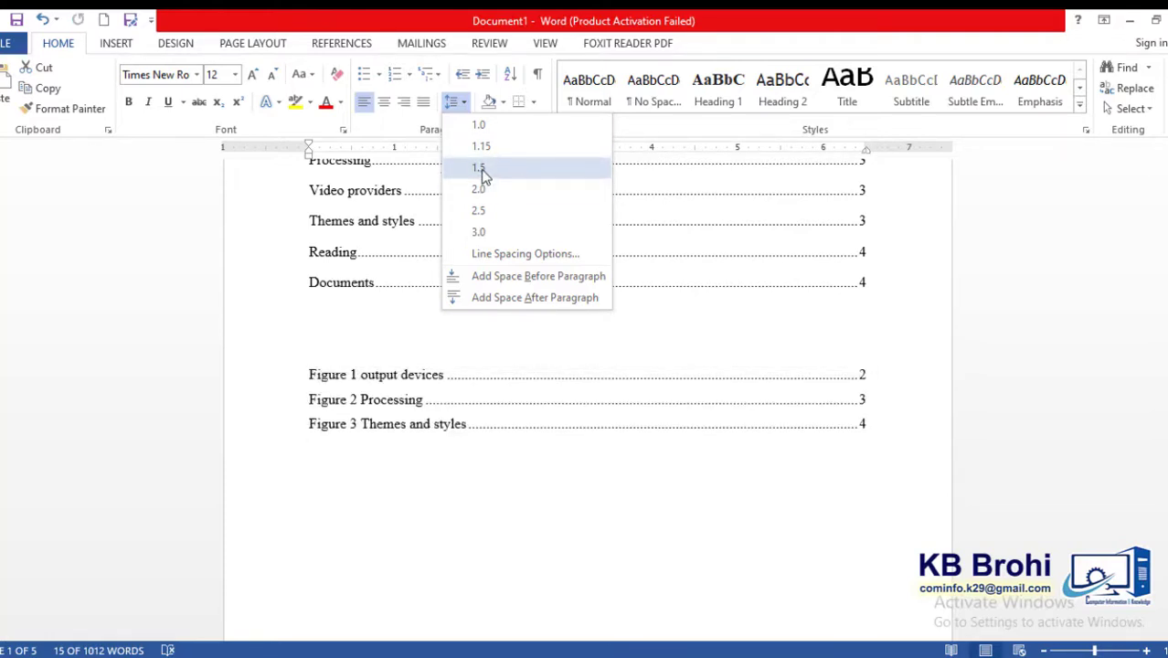
pyautogui.click(480, 191)
pyautogui.click(506, 441)
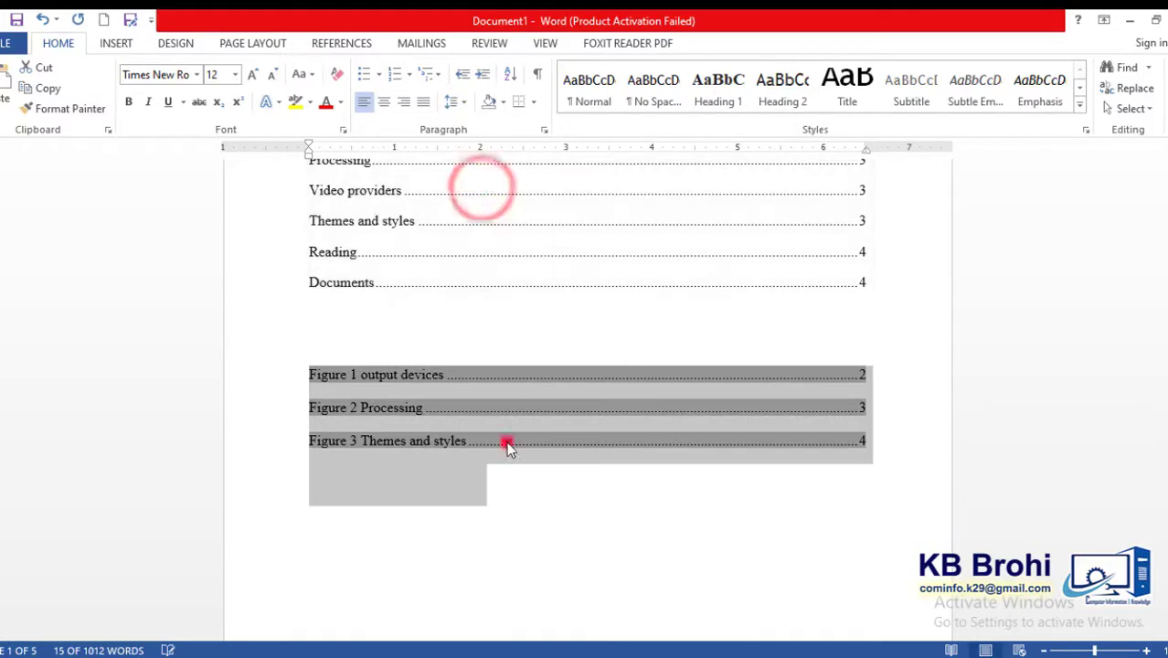
pyautogui.click(711, 529)
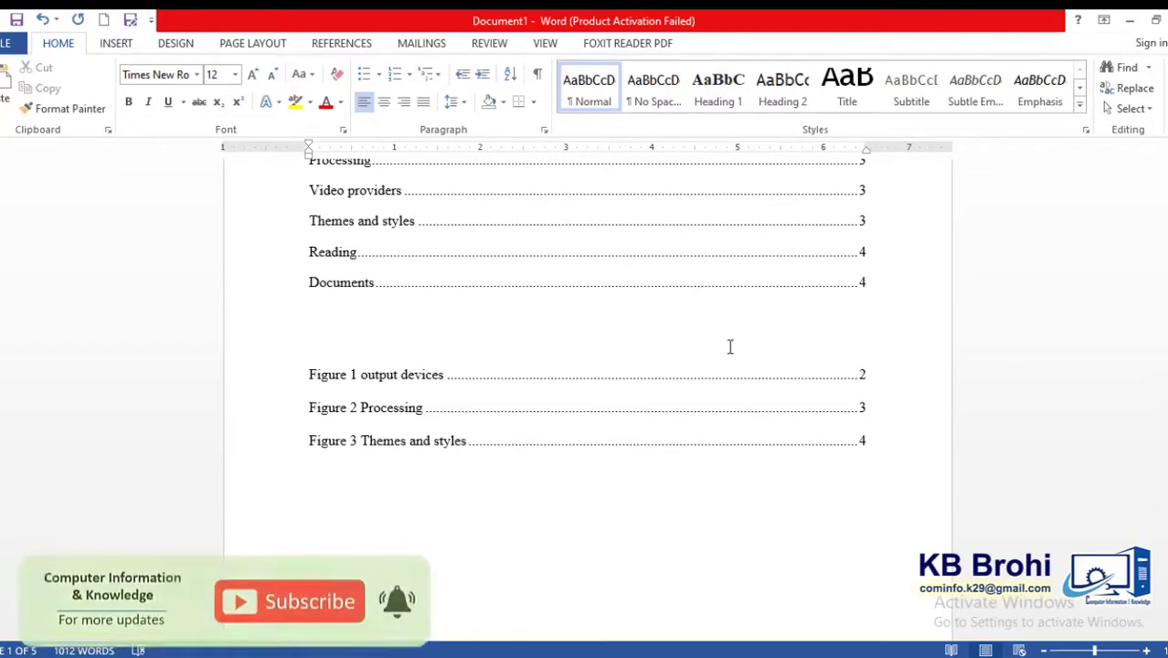
pyautogui.click(326, 45)
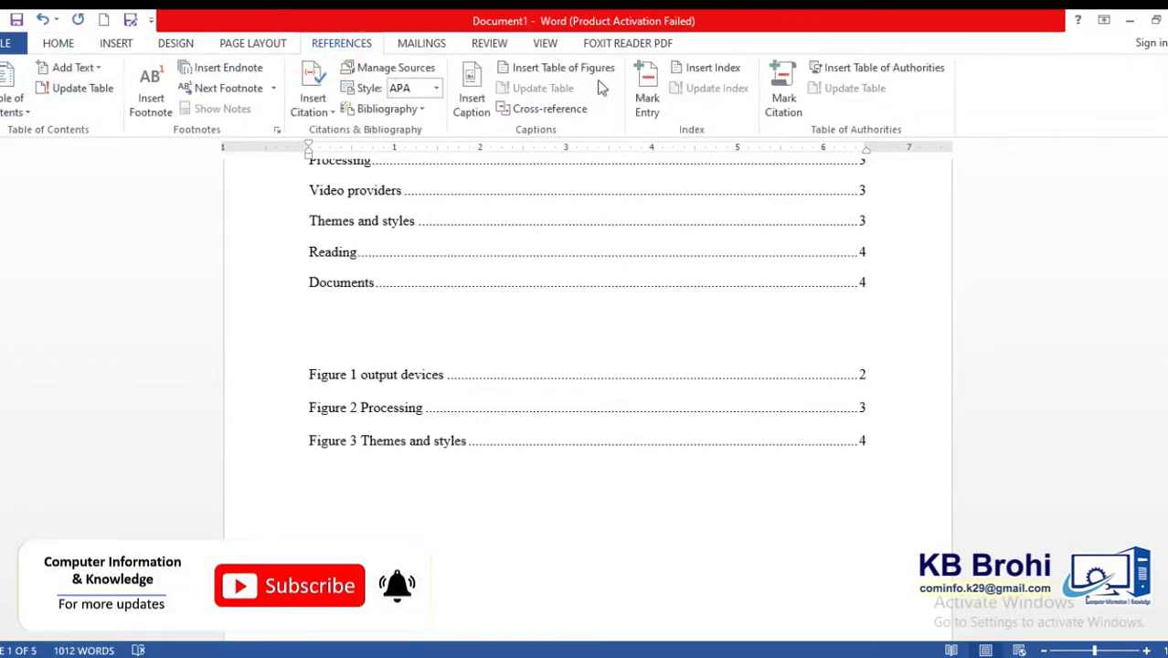
pyautogui.doubleClick(1026, 409)
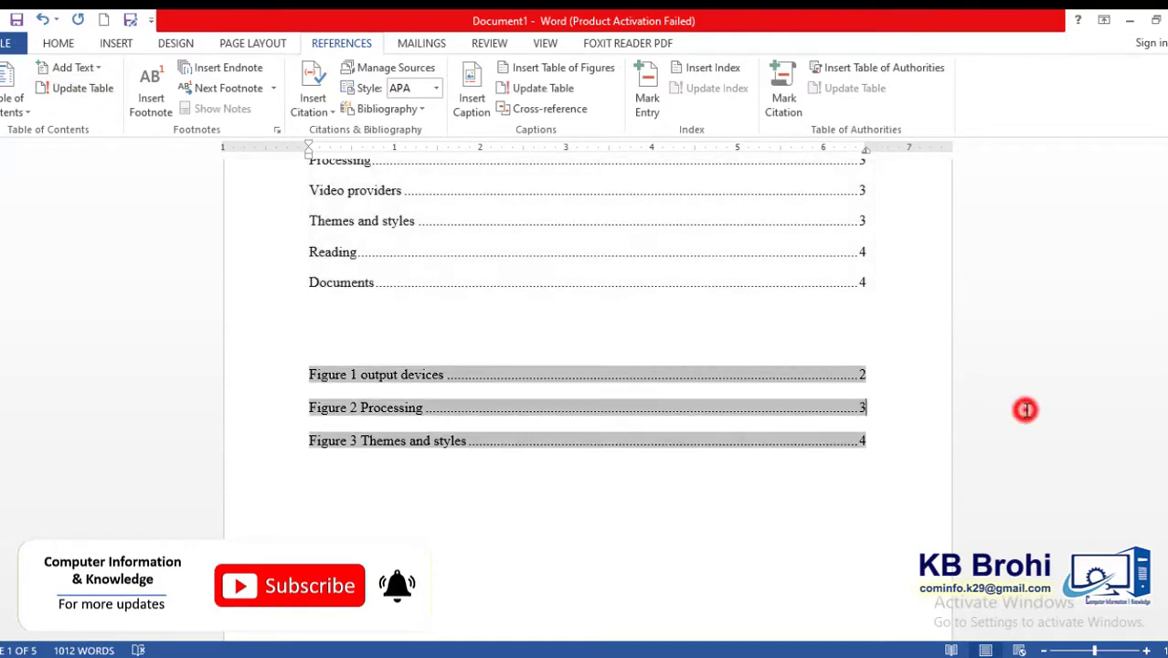
pyautogui.click(851, 491)
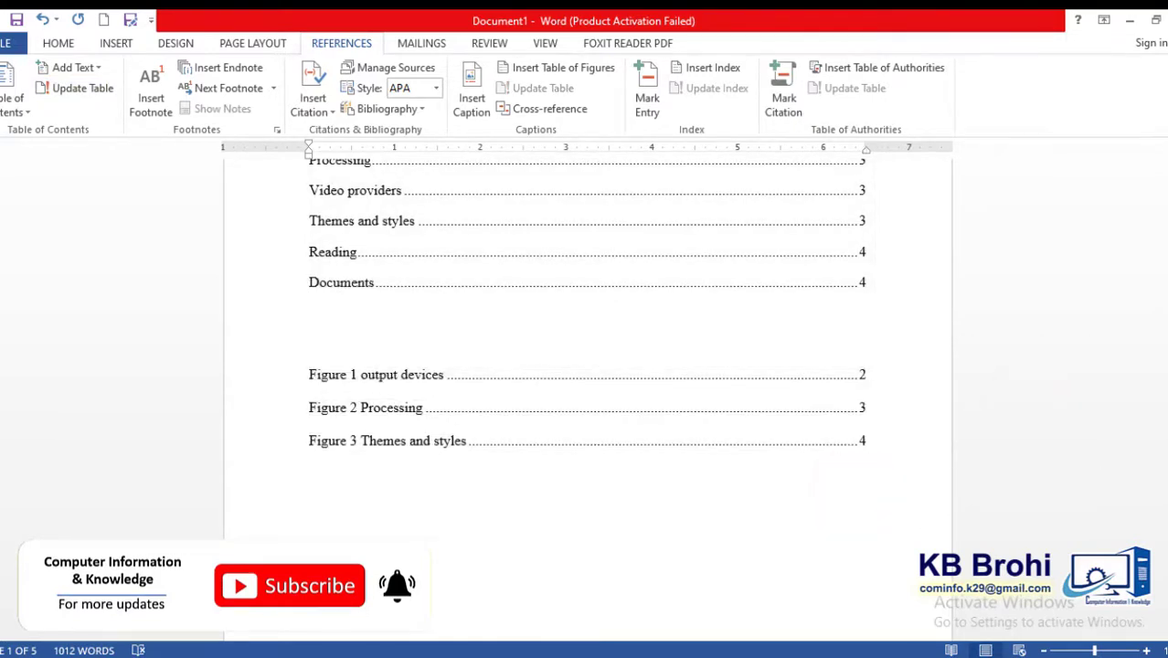
# - Go to the Computer section and check which style its heading and the Input Devices heading use
pyautogui.moveTo(1167, 196)
pyautogui.mouseDown()
pyautogui.moveTo(1167, 182)
pyautogui.moveTo(1167, 200)
pyautogui.mouseUp()
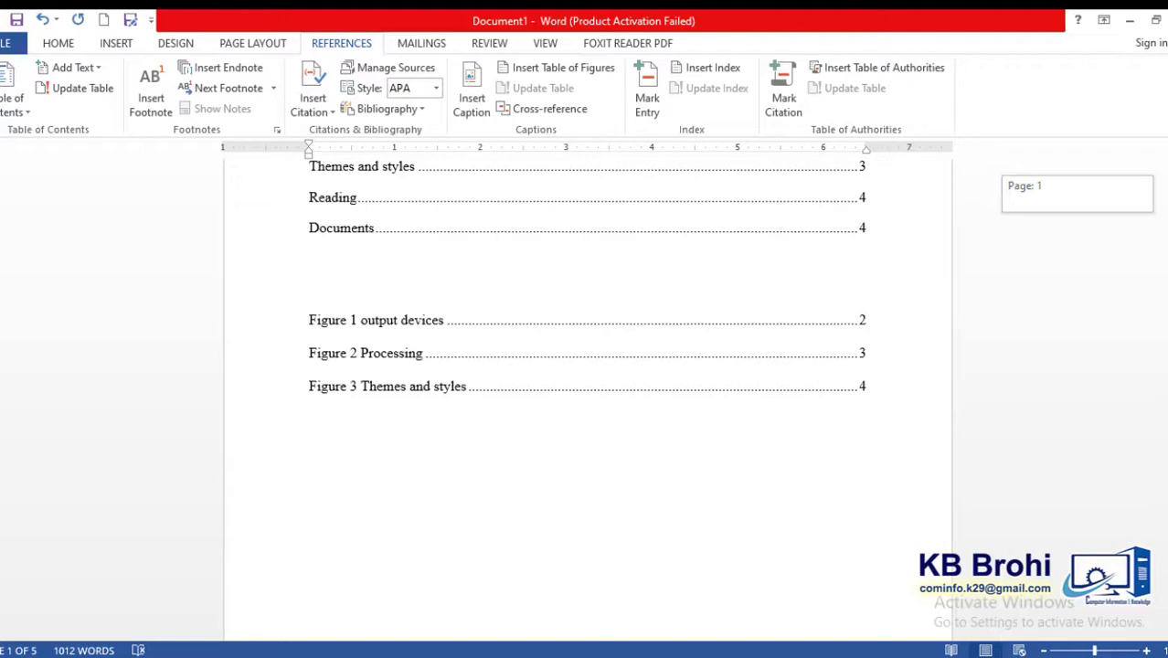
pyautogui.moveTo(1167, 200); pyautogui.dragTo(1167, 266)
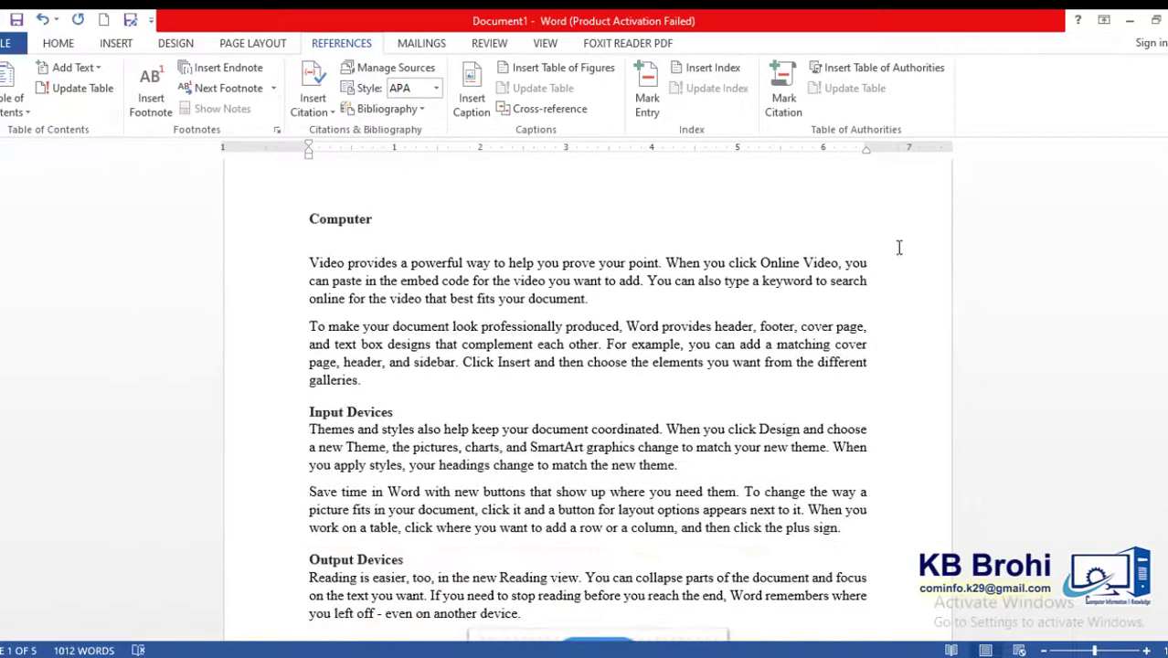
pyautogui.click(346, 220)
pyautogui.click(58, 43)
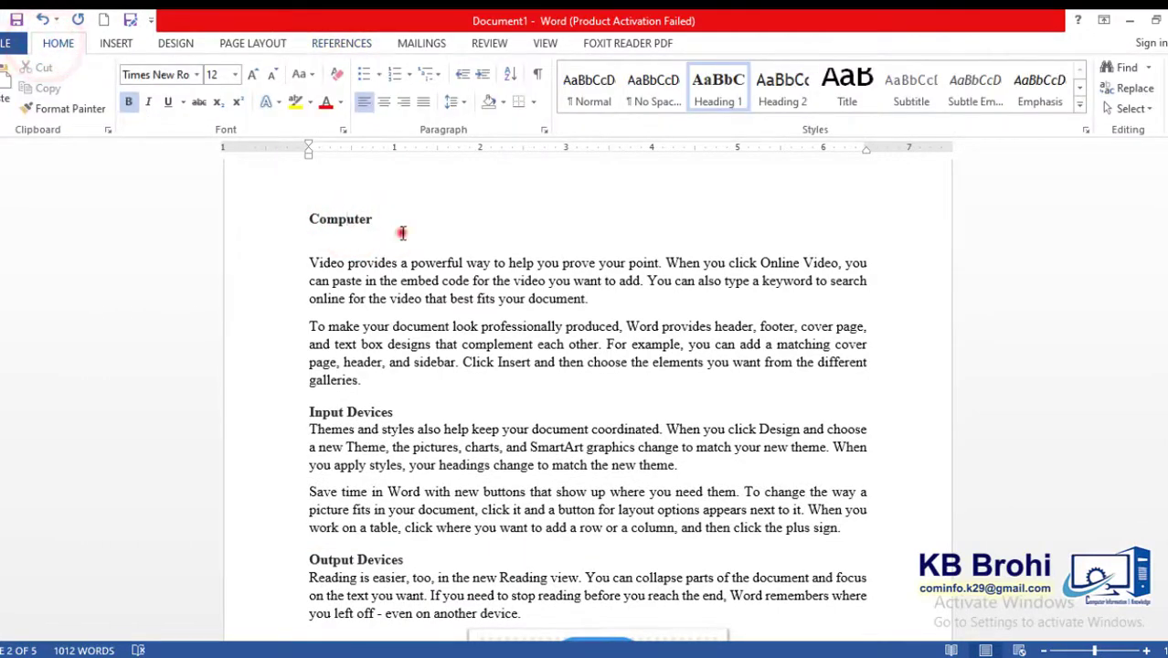
pyautogui.click(399, 236)
pyautogui.click(354, 411)
pyautogui.click(356, 221)
# - Duplicate the "To make your document look professionally produced" paragraph above Input Devices, leaving a blank line between the two copies
pyautogui.click(375, 384)
pyautogui.moveTo(376, 385); pyautogui.dragTo(308, 332)
pyautogui.hotkey('ctrl', 'c')
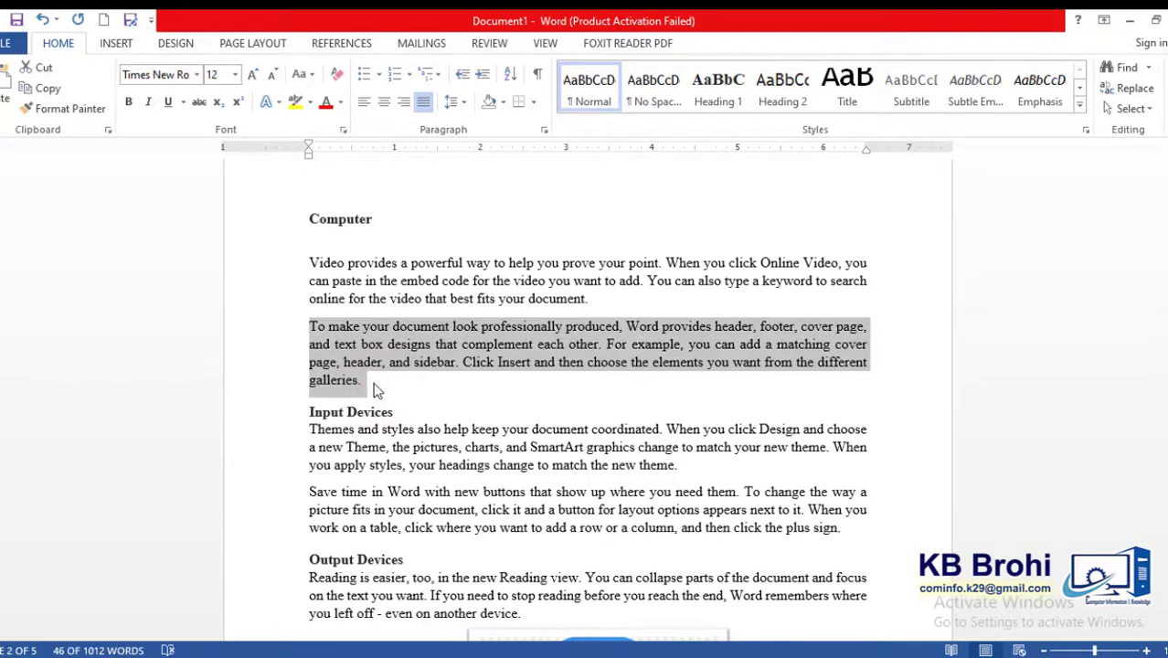
pyautogui.click(376, 388)
pyautogui.press('Return')
pyautogui.press('Return')
pyautogui.press('Up')
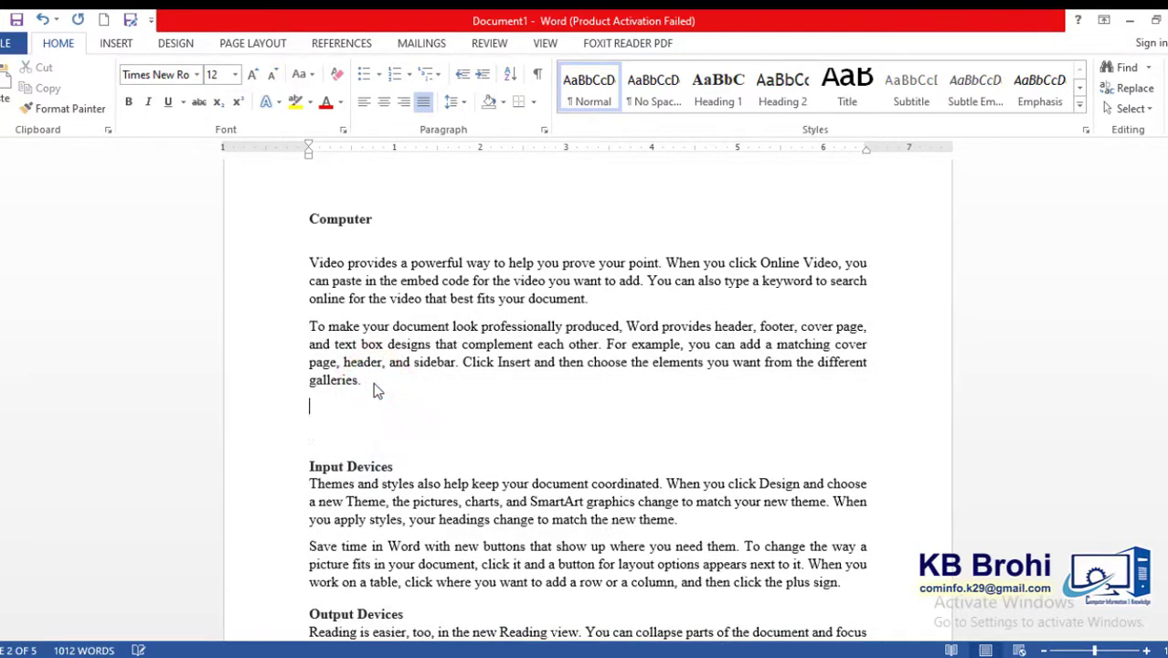
pyautogui.press('Down')
pyautogui.hotkey('ctrl', 'v')
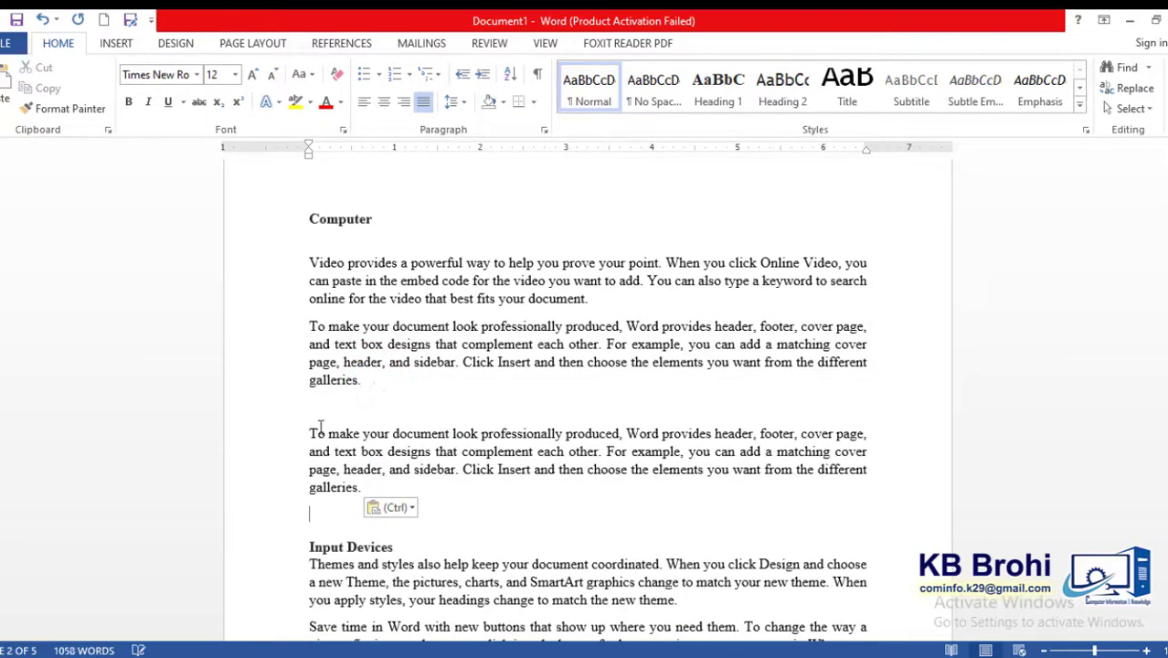
pyautogui.click(319, 429)
pyautogui.press('Down')
pyautogui.press('Return')
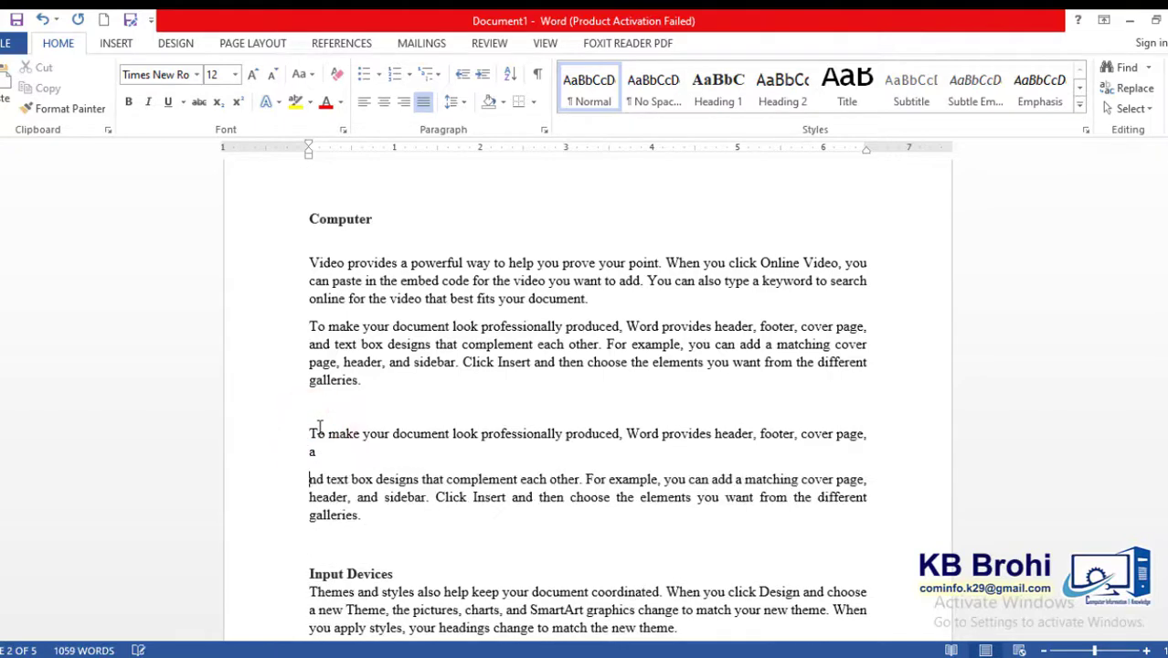
pyautogui.press('BackSpace')
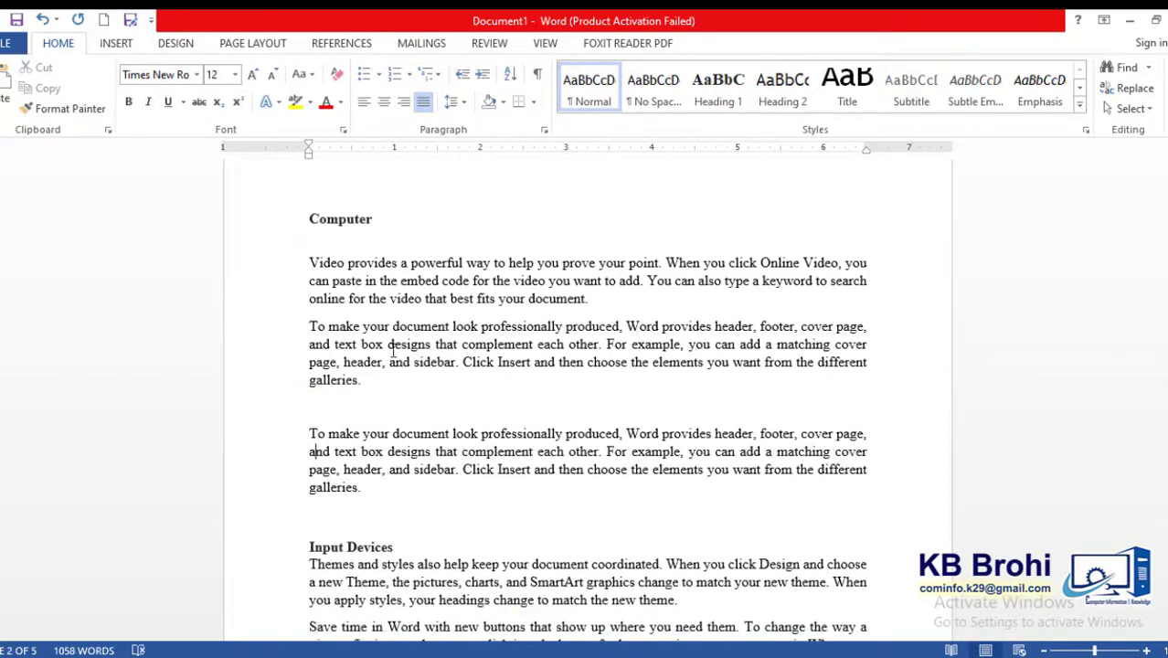
# - Add the line "Computer companies" above the second copy of the duplicated paragraph and format it as Heading 1
pyautogui.click(366, 414)
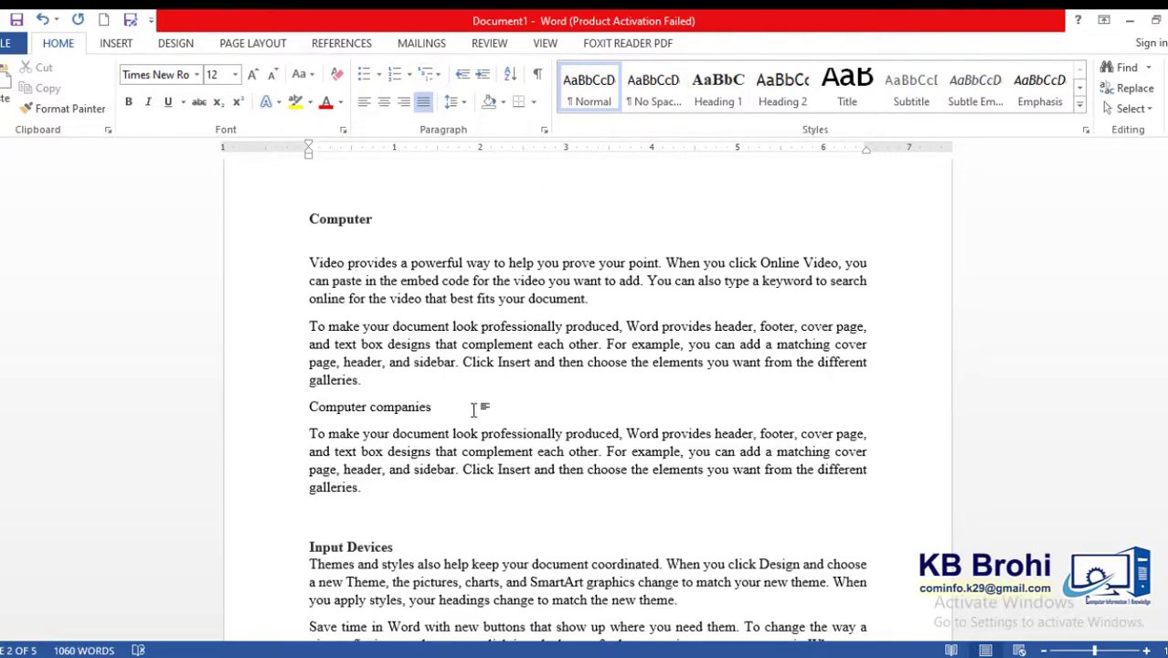
pyautogui.tripleClick(436, 407)
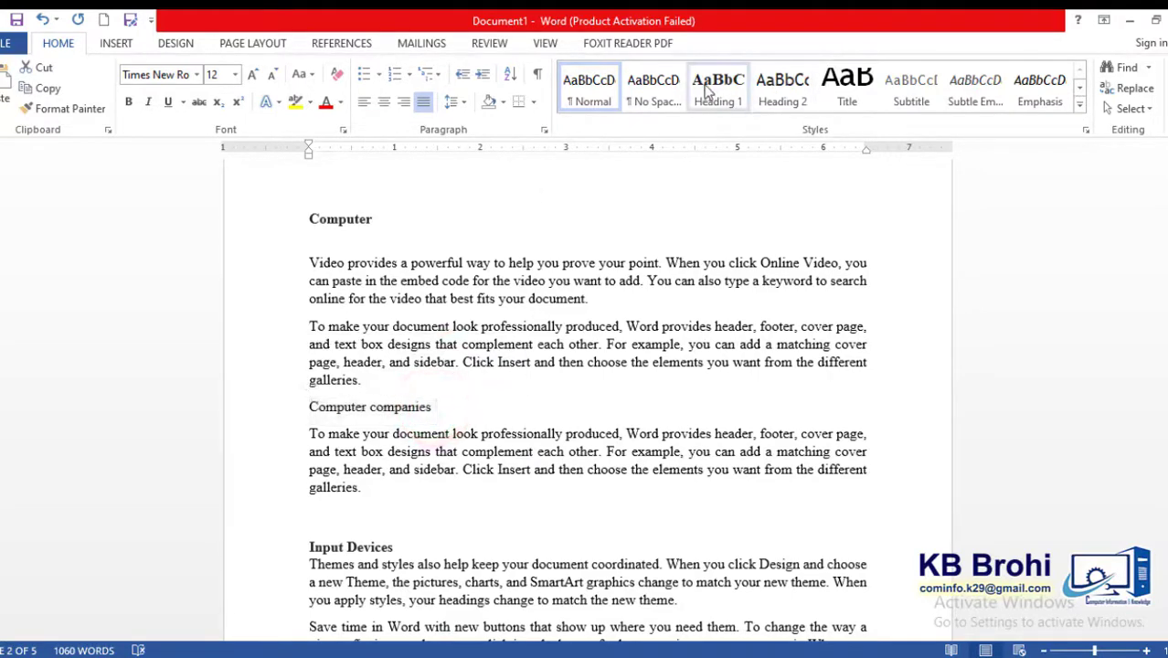
pyautogui.click(712, 84)
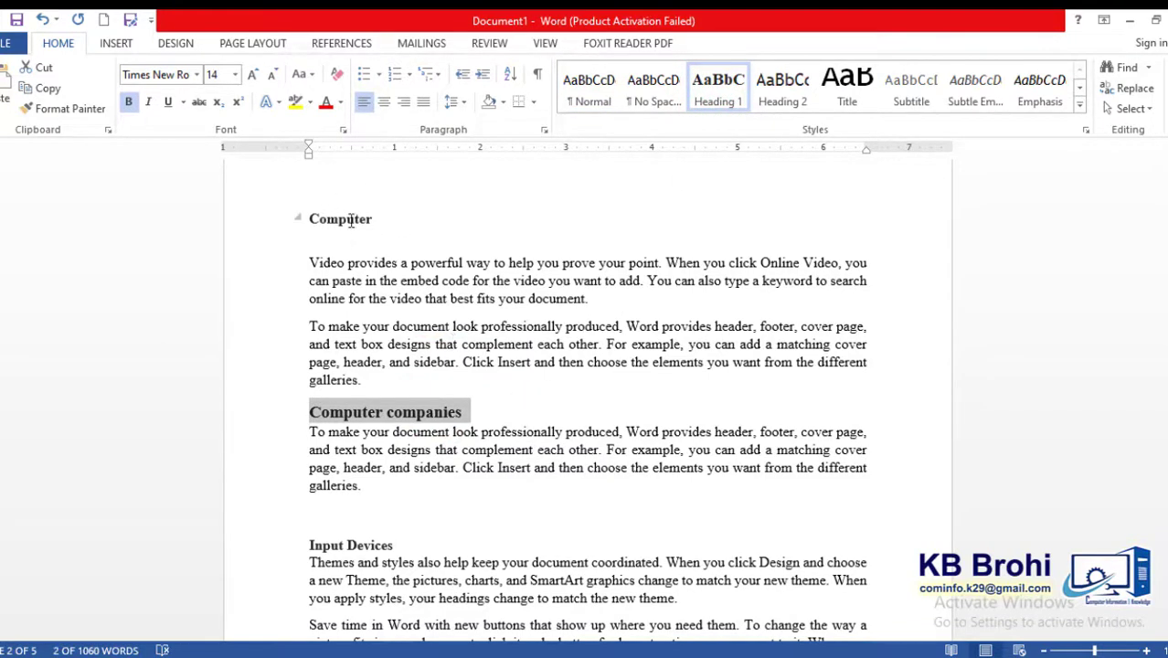
pyautogui.click(436, 419)
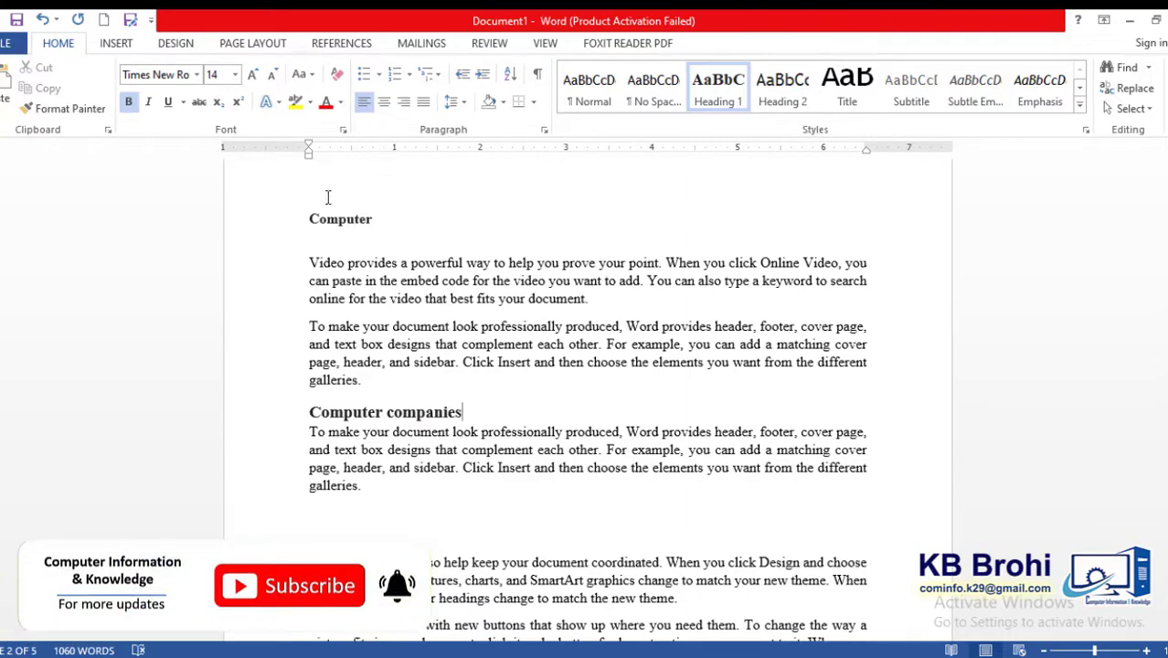
# - Reapply the Heading 1 style to the Computer and Input Devices headings
pyautogui.doubleClick(377, 224)
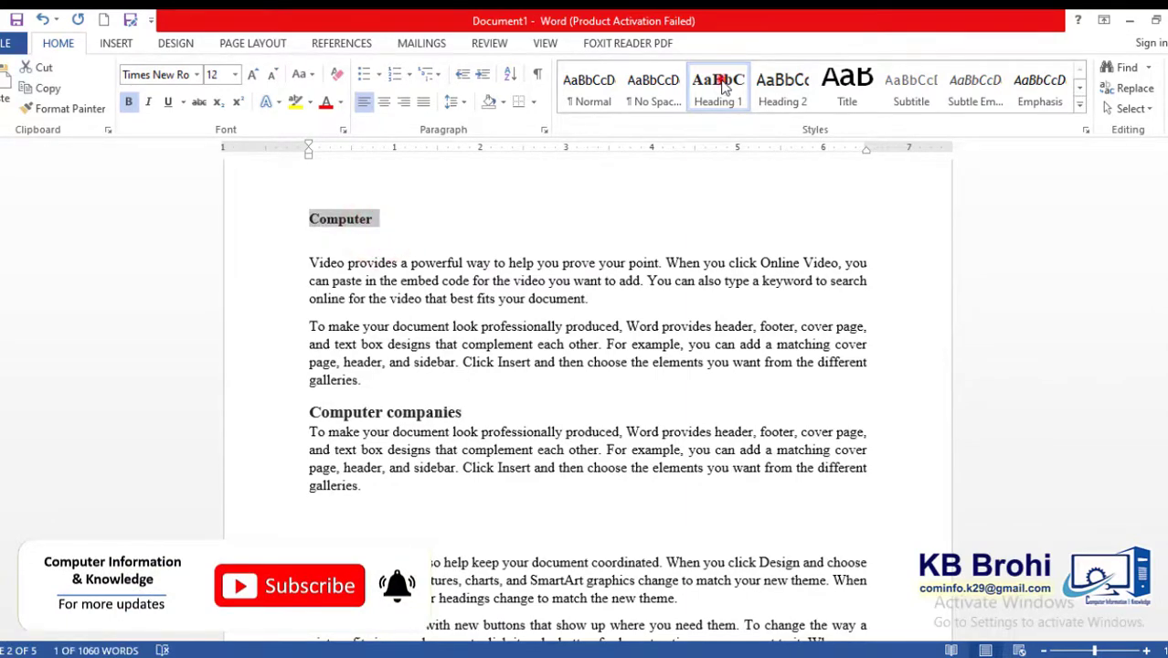
pyautogui.click(722, 84)
pyautogui.click(395, 537)
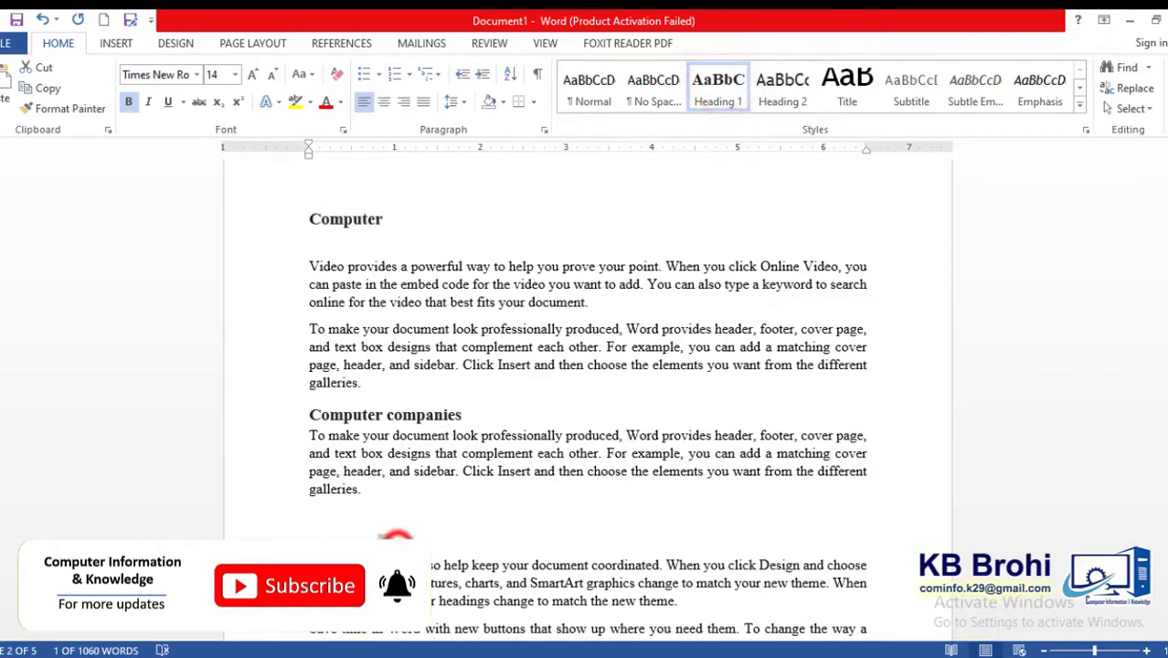
pyautogui.moveTo(397, 545); pyautogui.dragTo(320, 546)
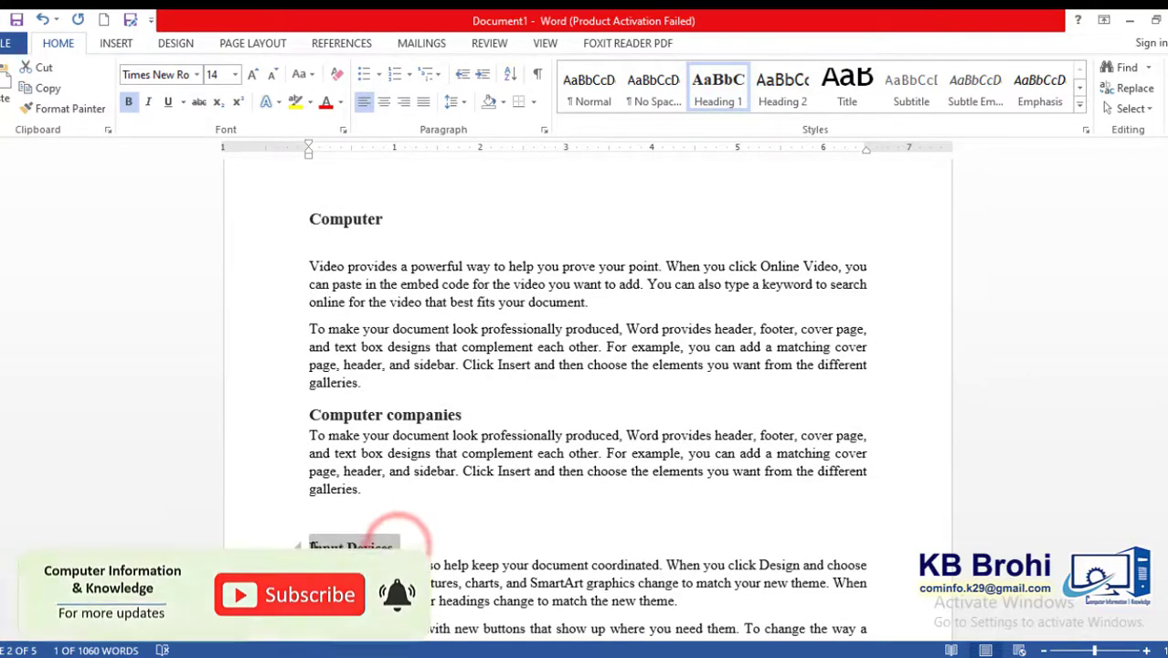
pyautogui.click(722, 102)
# - Reapply the Heading 1 style to the Output Devices and Processing headings
pyautogui.scroll(-4, 1044, 414)
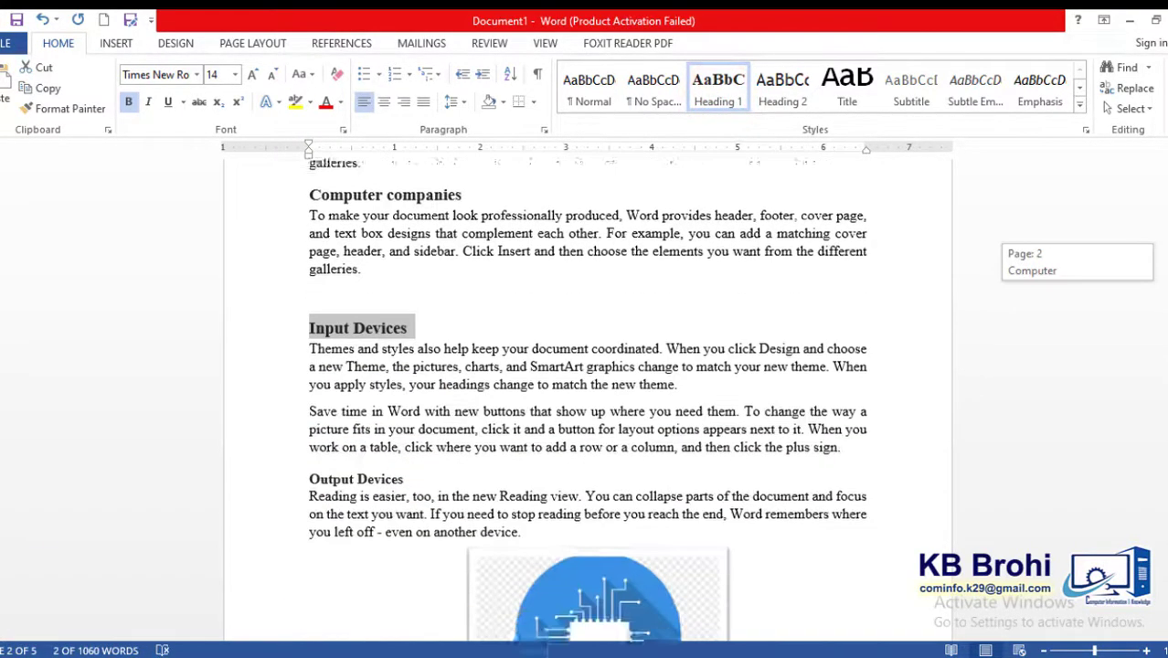
pyautogui.scroll(-3, 585, 402)
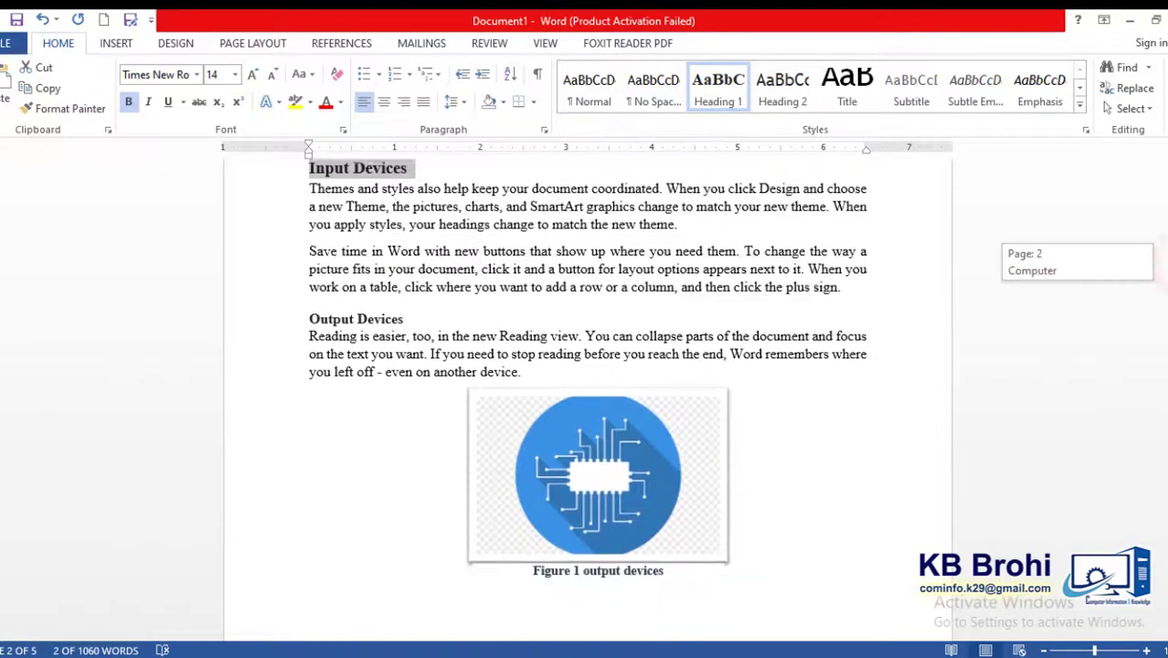
pyautogui.tripleClick(430, 318)
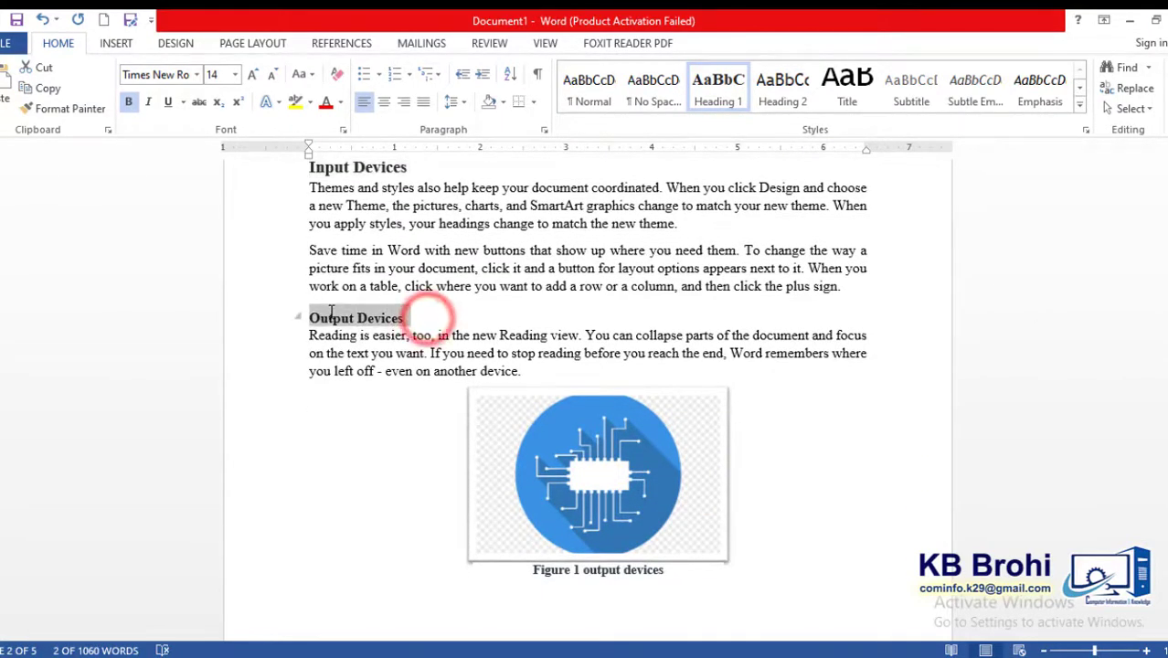
pyautogui.click(709, 95)
pyautogui.moveTo(1167, 285); pyautogui.dragTo(1167, 338)
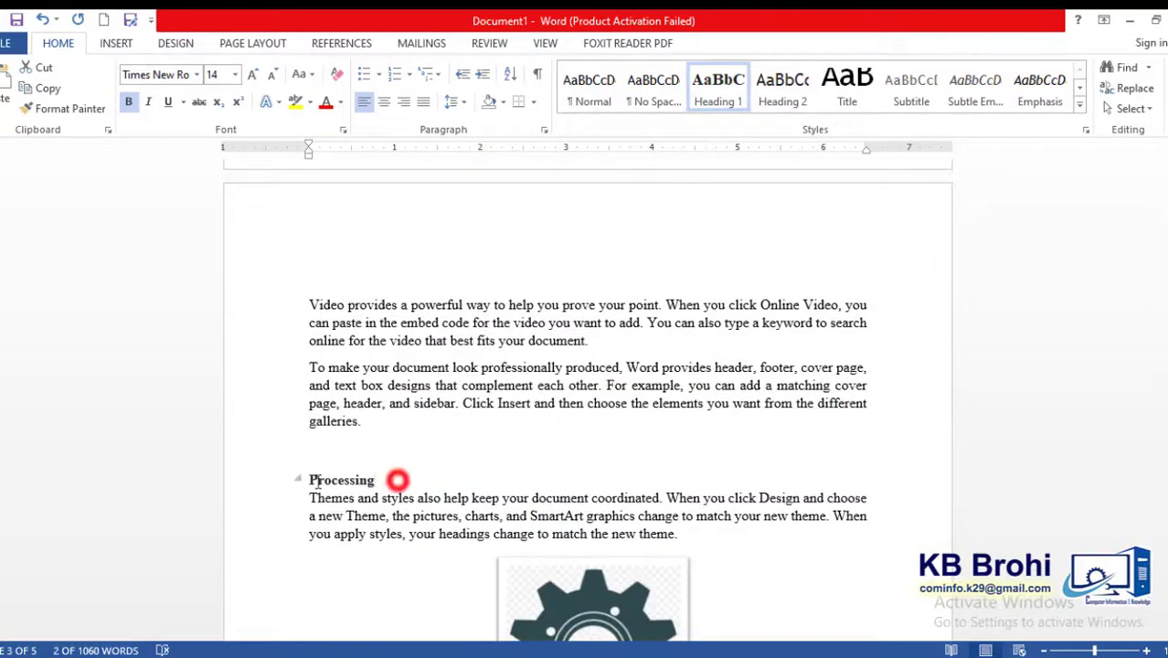
pyautogui.moveTo(317, 482); pyautogui.dragTo(398, 479)
pyautogui.click(717, 91)
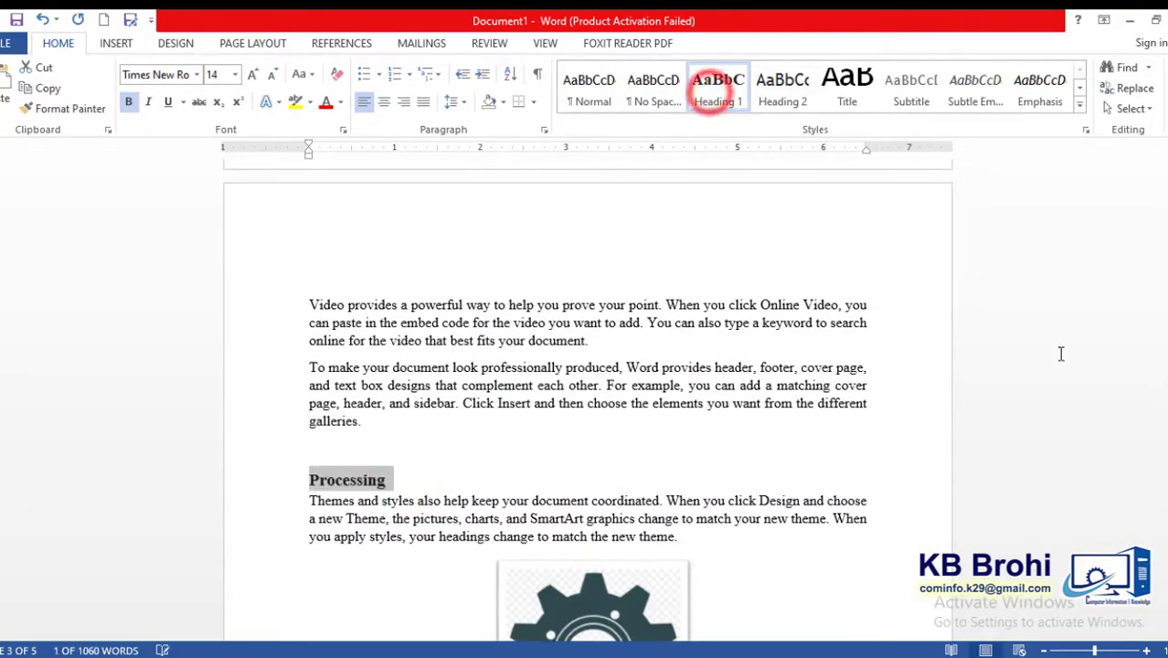
# - Reapply the Heading 1 style to the Video providers and Themes and styles headings
pyautogui.moveTo(1165, 357); pyautogui.dragTo(1165, 365)
pyautogui.tripleClick(423, 331)
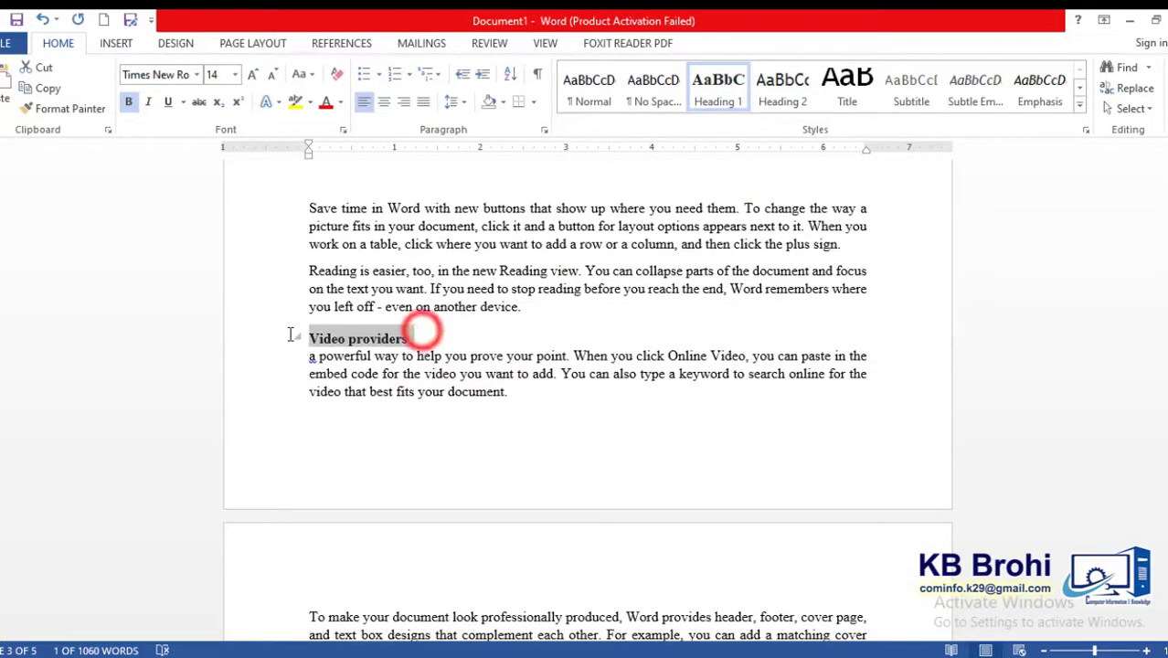
pyautogui.click(717, 82)
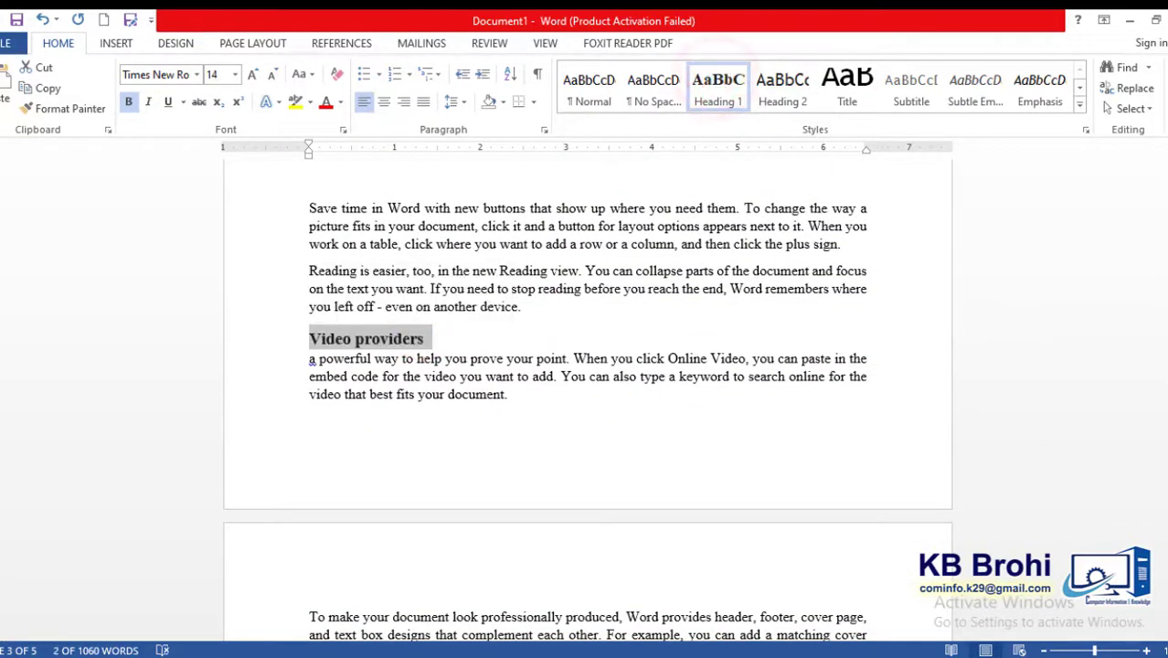
pyautogui.moveTo(1165, 393); pyautogui.dragTo(1162, 417)
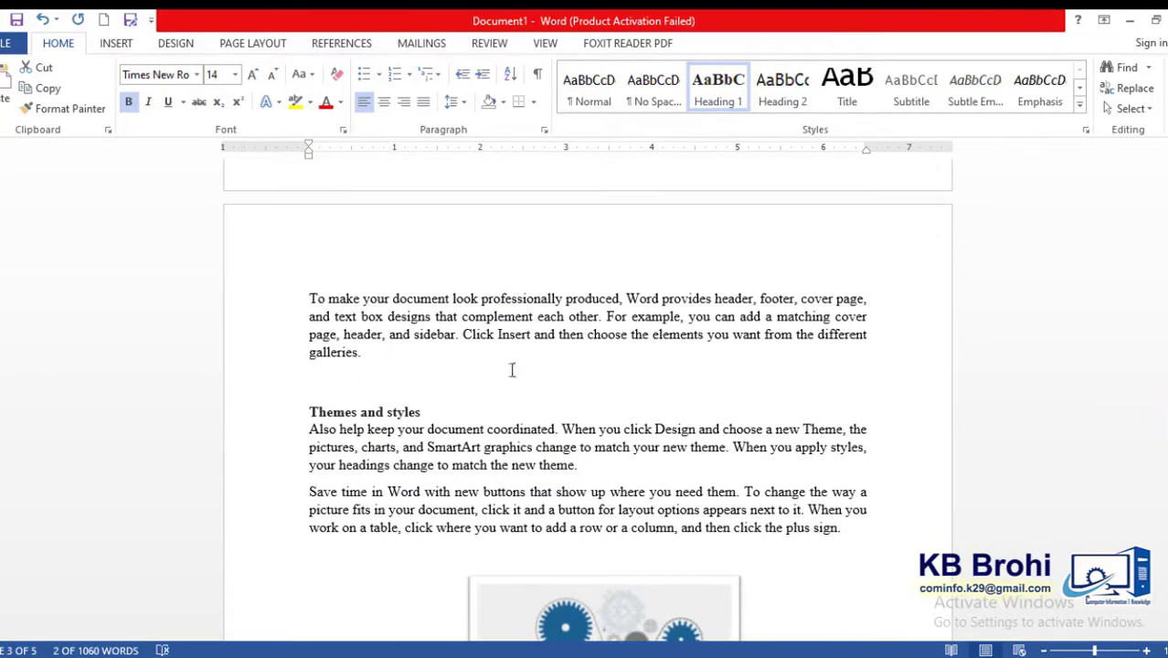
pyautogui.tripleClick(444, 408)
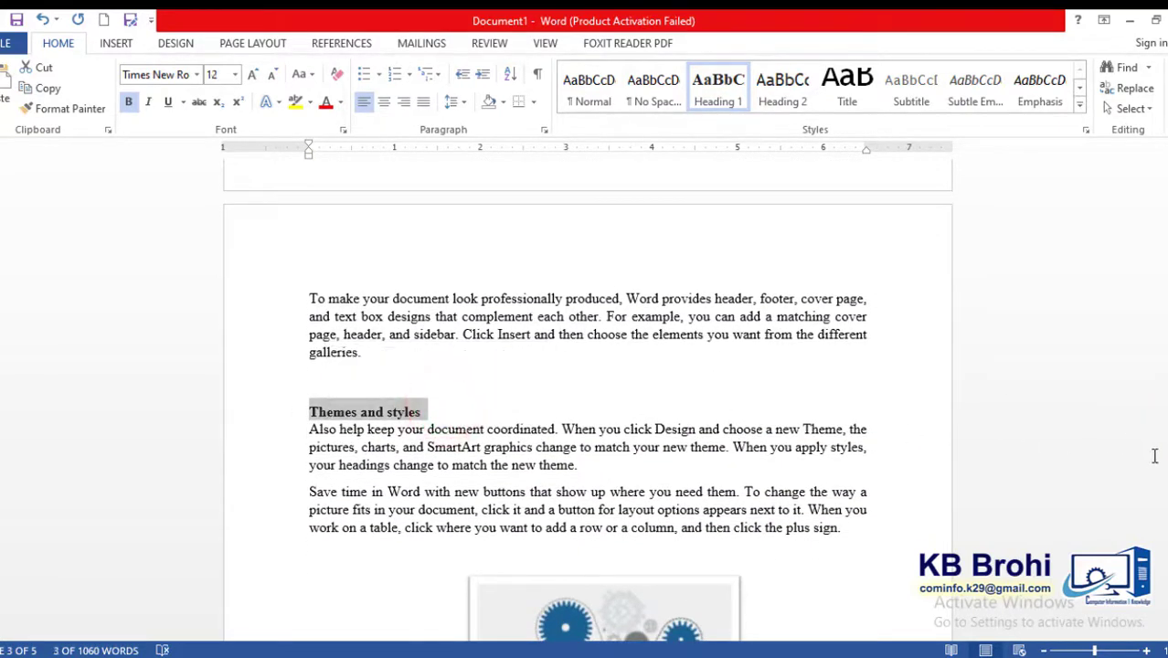
pyautogui.click(697, 82)
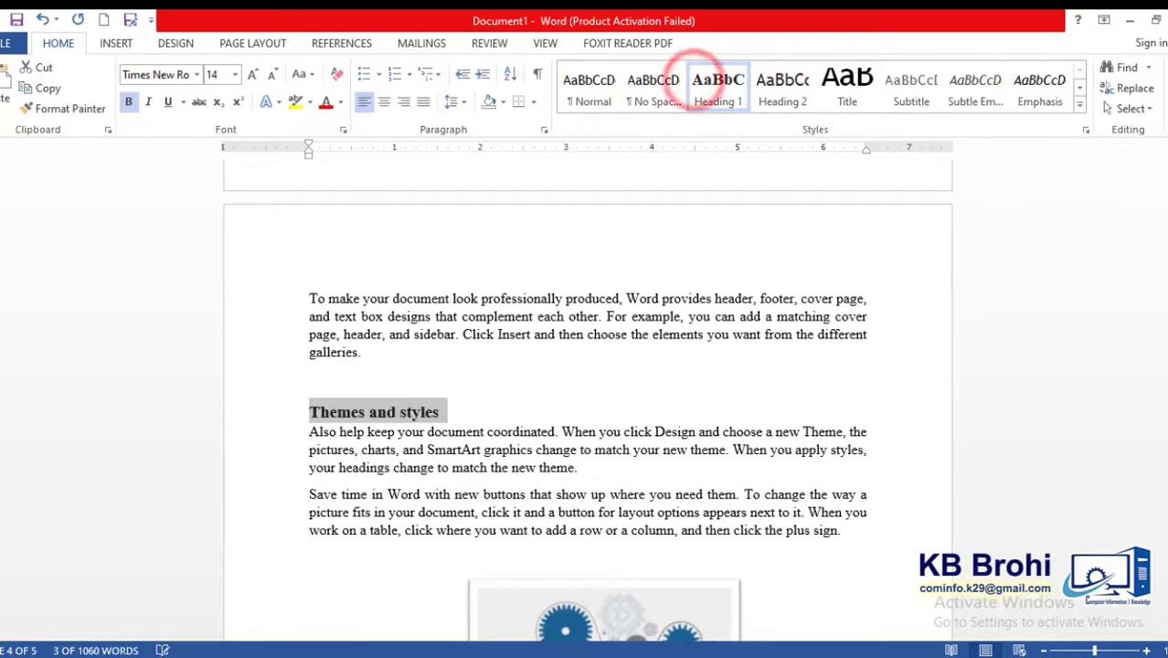
# - Reapply the Heading 1 style to the Reading and Documents headings
pyautogui.moveTo(1164, 430); pyautogui.dragTo(1165, 455)
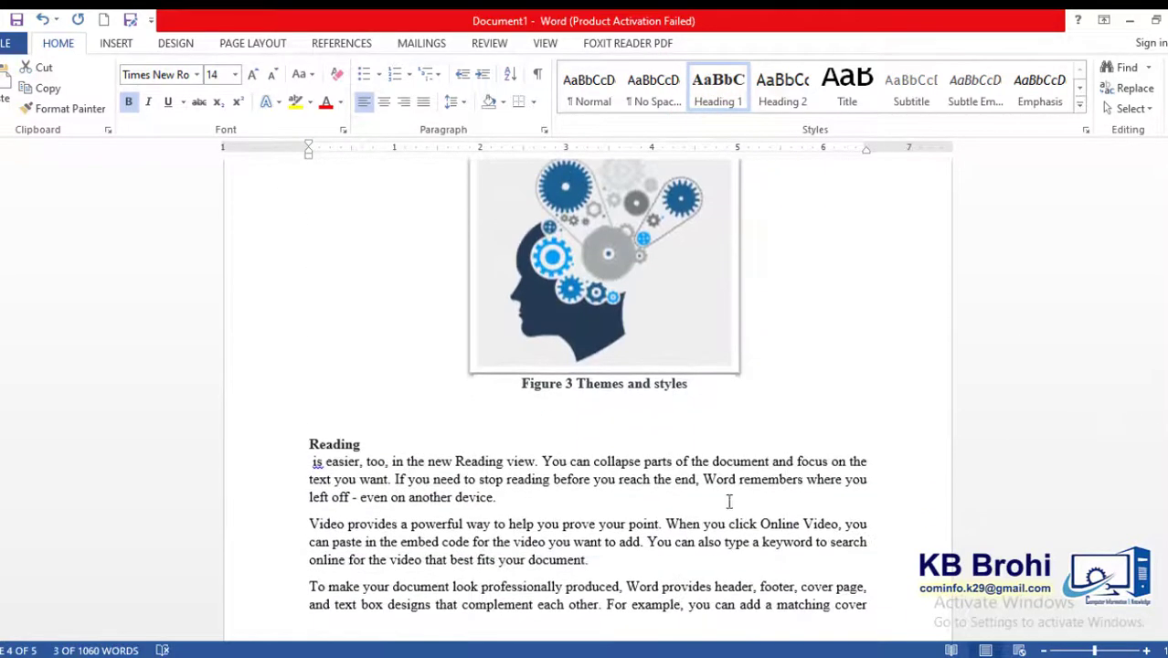
pyautogui.doubleClick(366, 442)
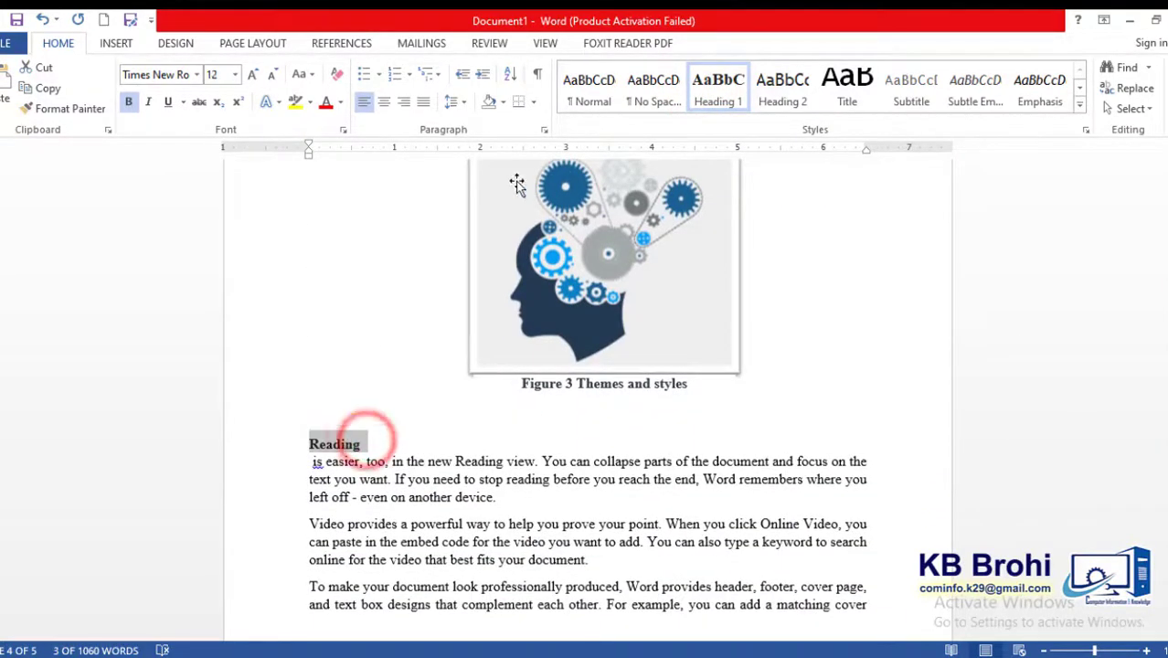
pyautogui.click(704, 103)
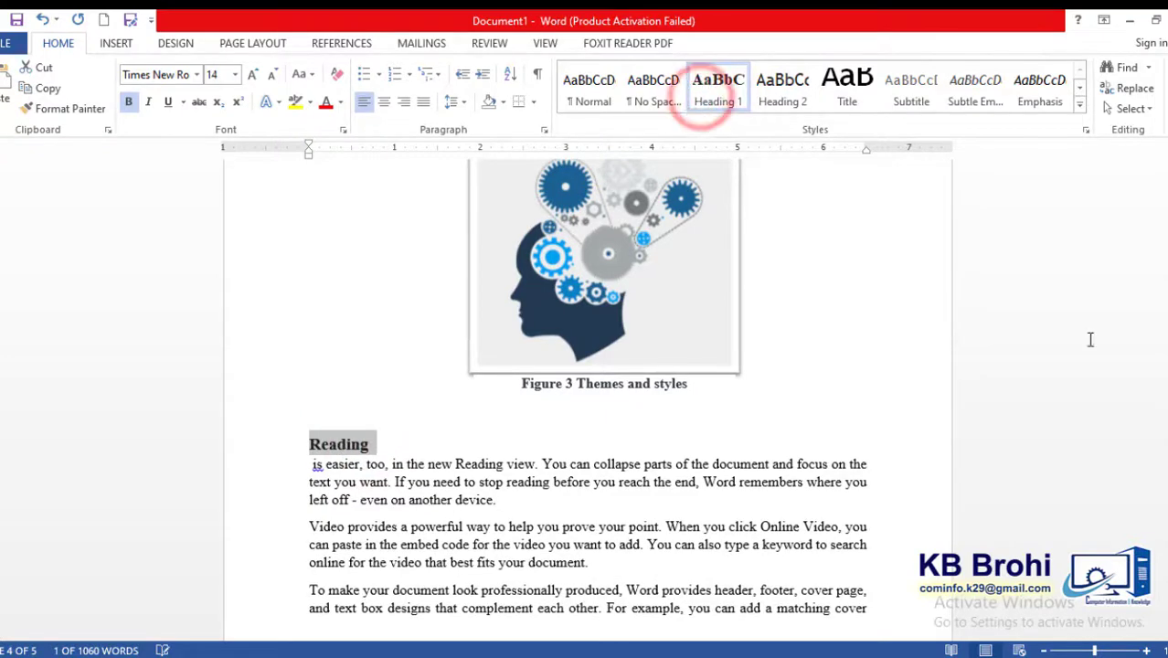
pyautogui.moveTo(1165, 496); pyautogui.dragTo(1165, 539)
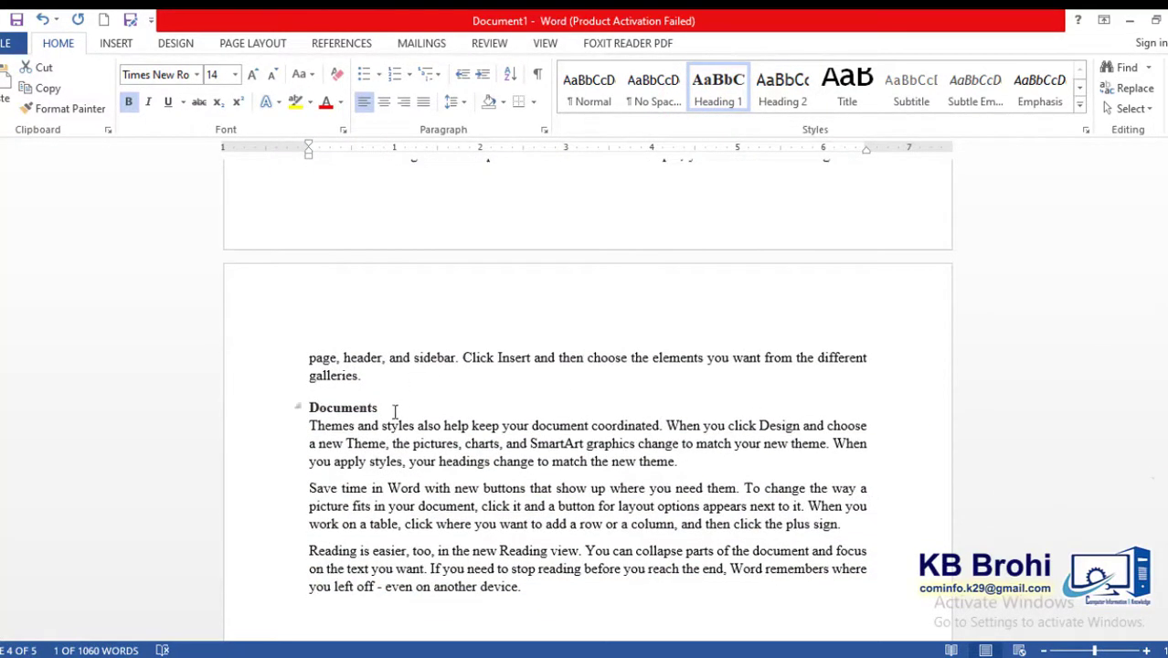
pyautogui.moveTo(319, 408); pyautogui.dragTo(318, 409)
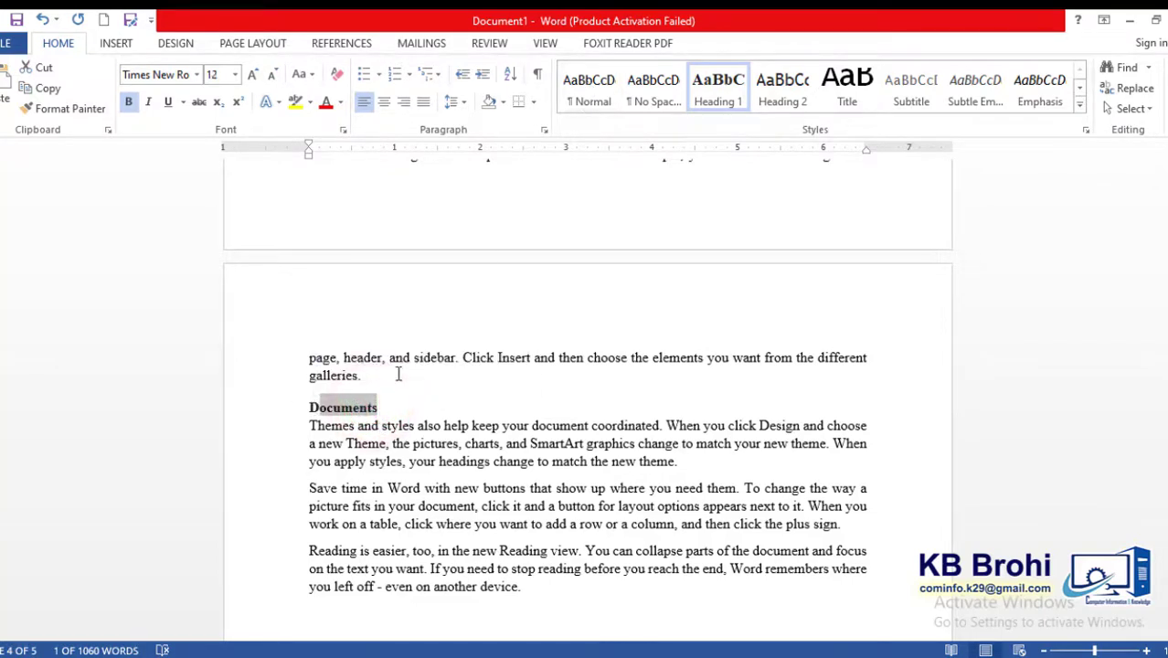
pyautogui.click(364, 413)
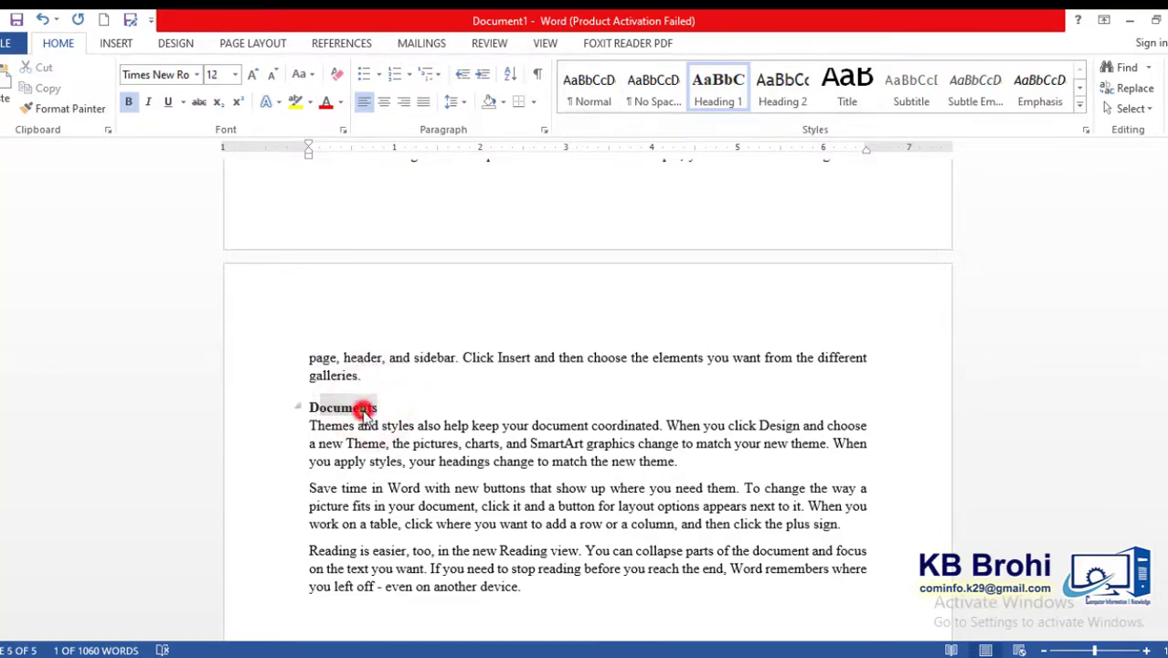
pyautogui.click(718, 87)
# - Update the table of contents at the start of the document, choosing to update the entire table
pyautogui.moveTo(1165, 536)
pyautogui.mouseDown()
pyautogui.moveTo(1165, 581)
pyautogui.moveTo(1166, 297)
pyautogui.mouseUp()
pyautogui.click(319, 261)
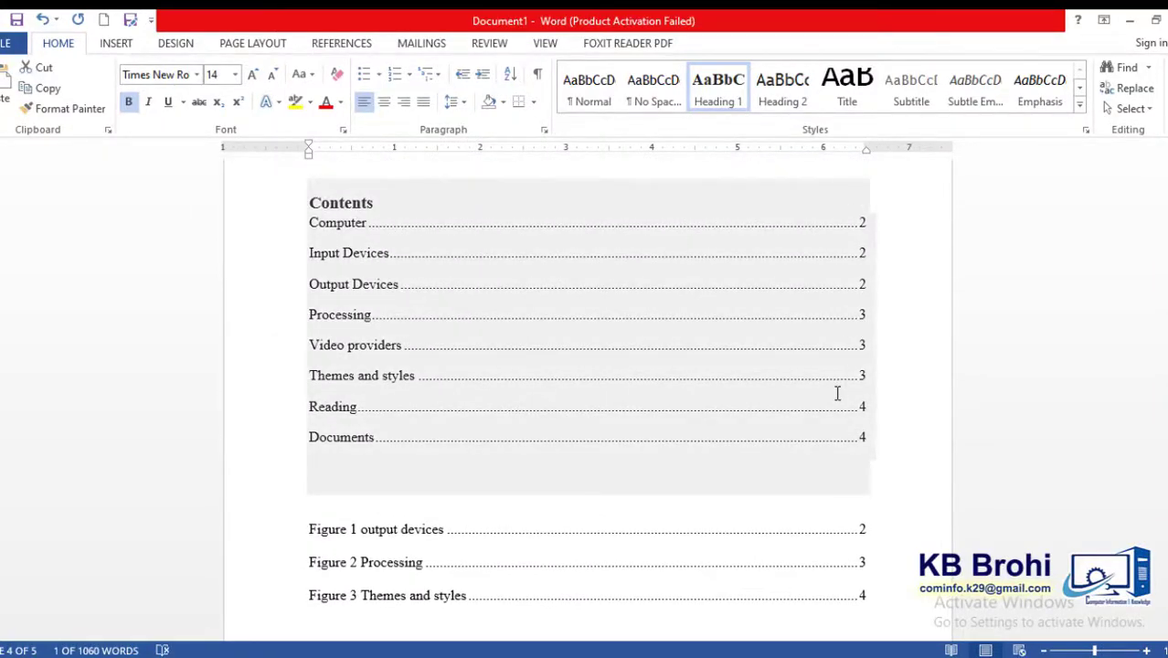
pyautogui.click(387, 254)
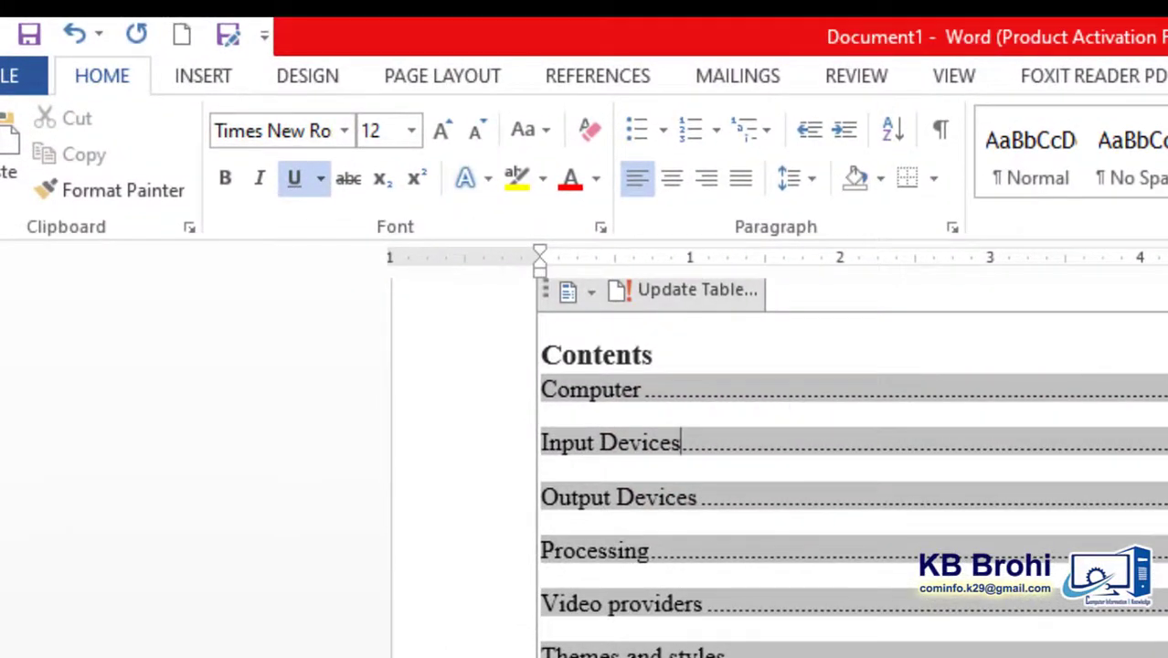
pyautogui.scroll(3, 1095, 429)
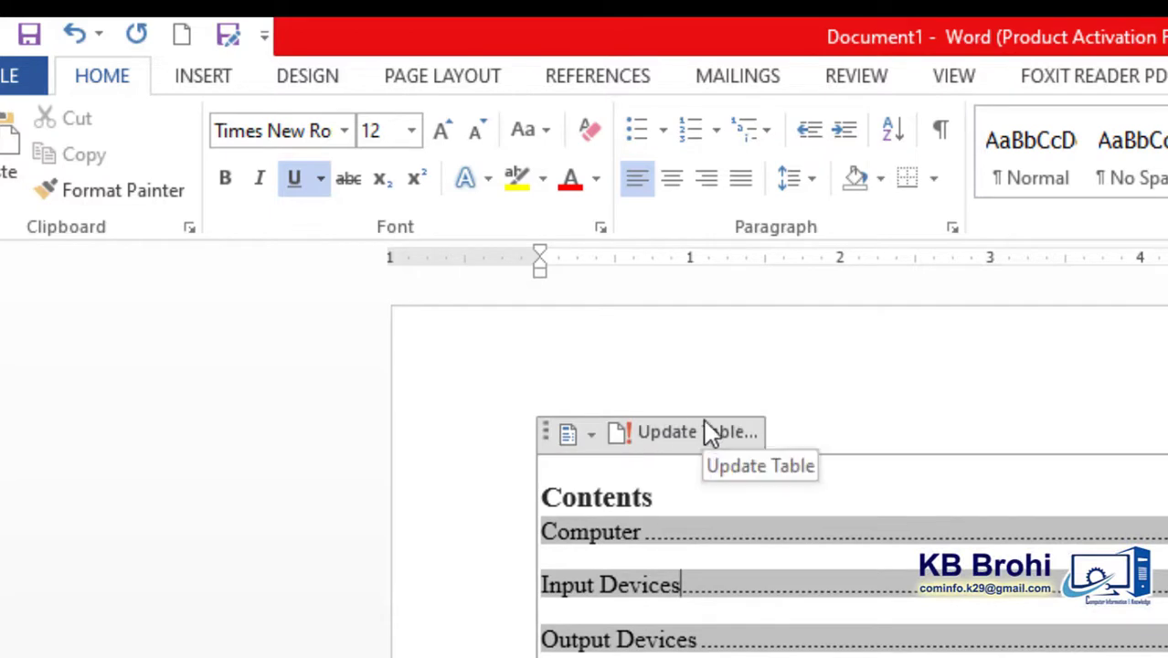
pyautogui.click(620, 91)
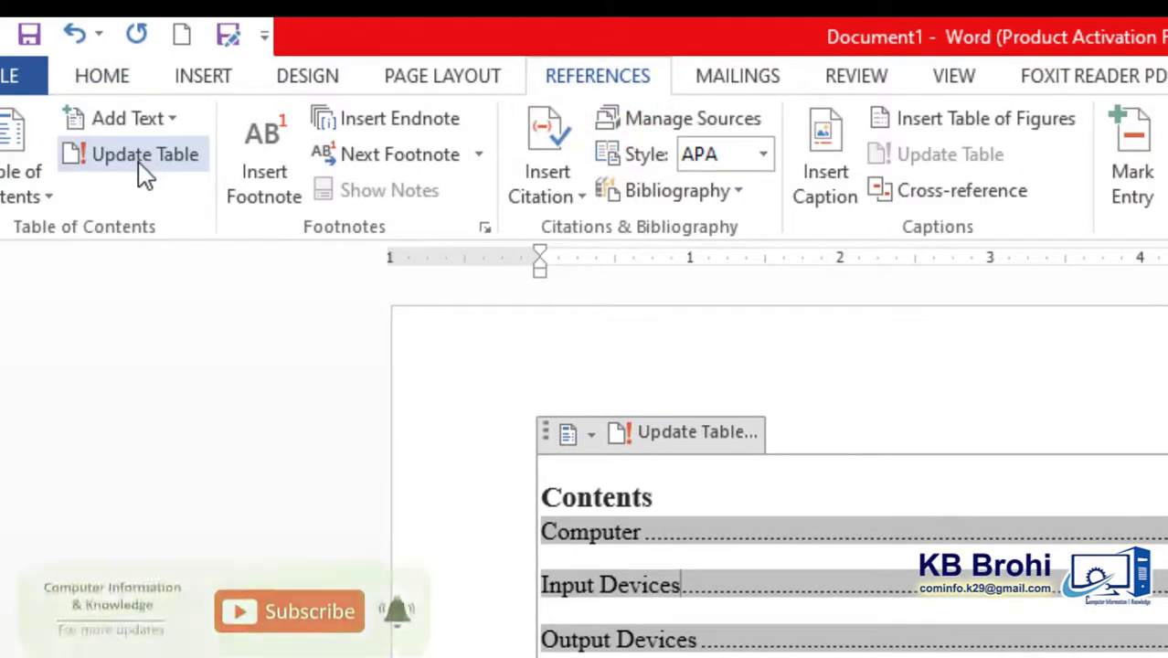
pyautogui.click(684, 437)
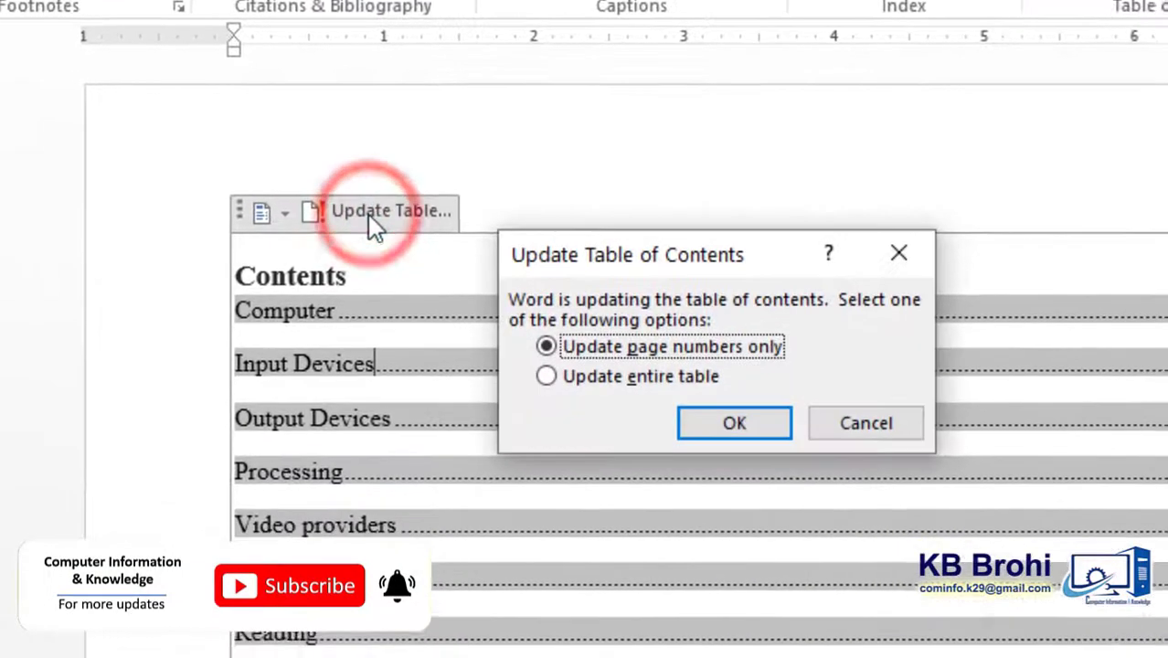
pyautogui.click(610, 376)
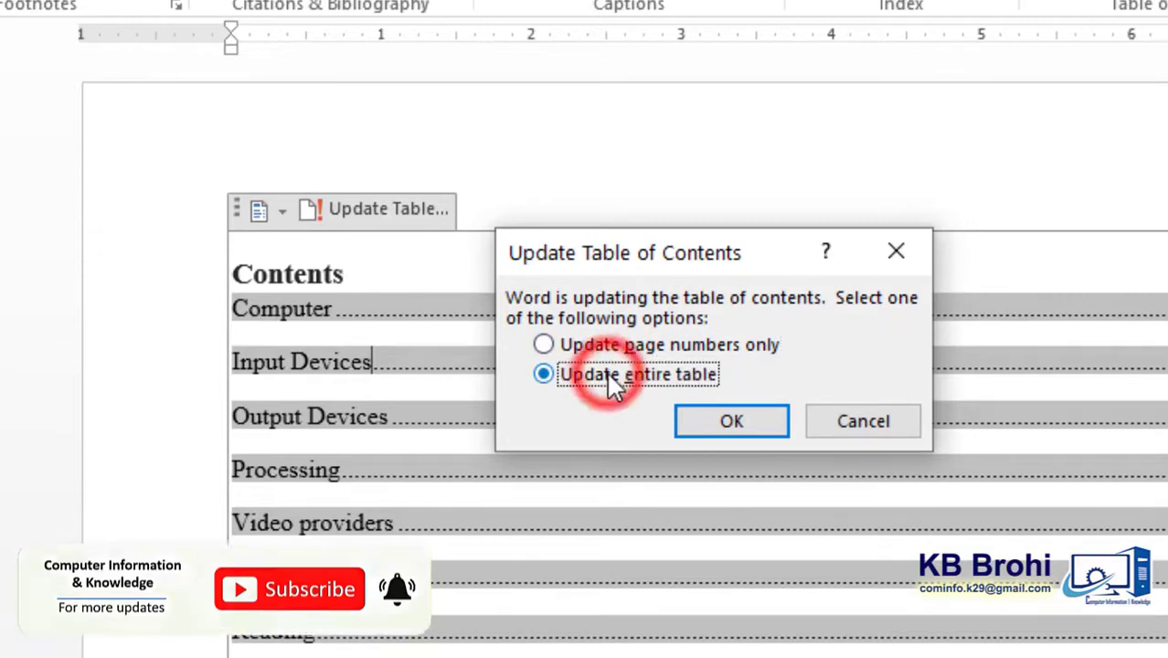
pyautogui.click(704, 428)
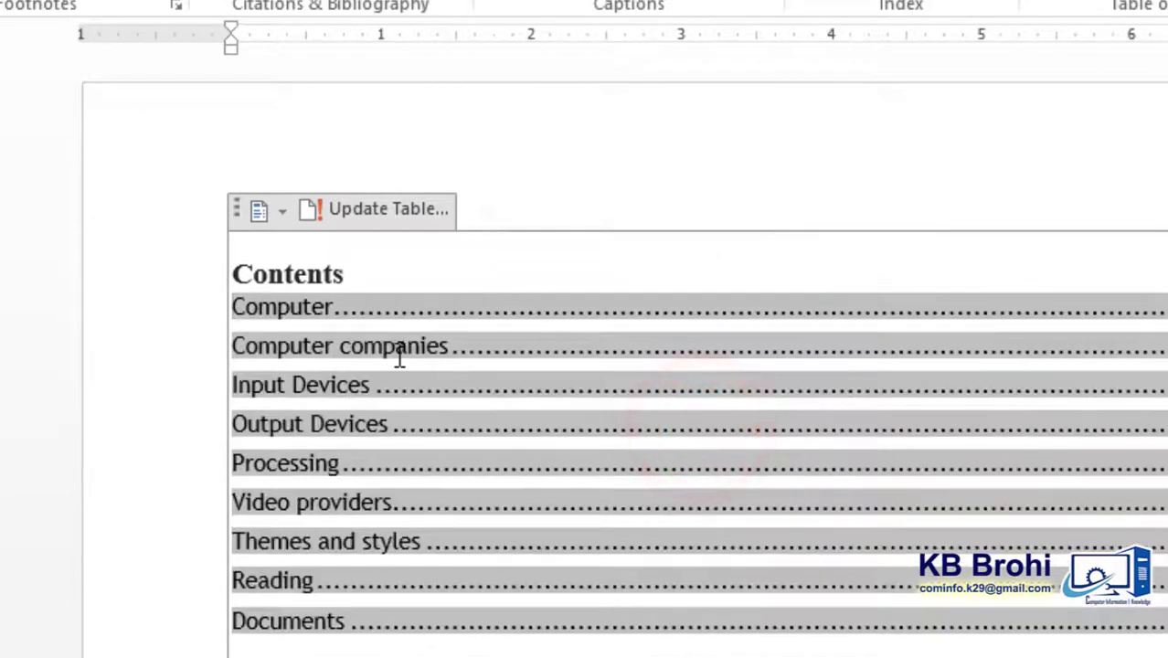
pyautogui.click(383, 342)
pyautogui.click(280, 346)
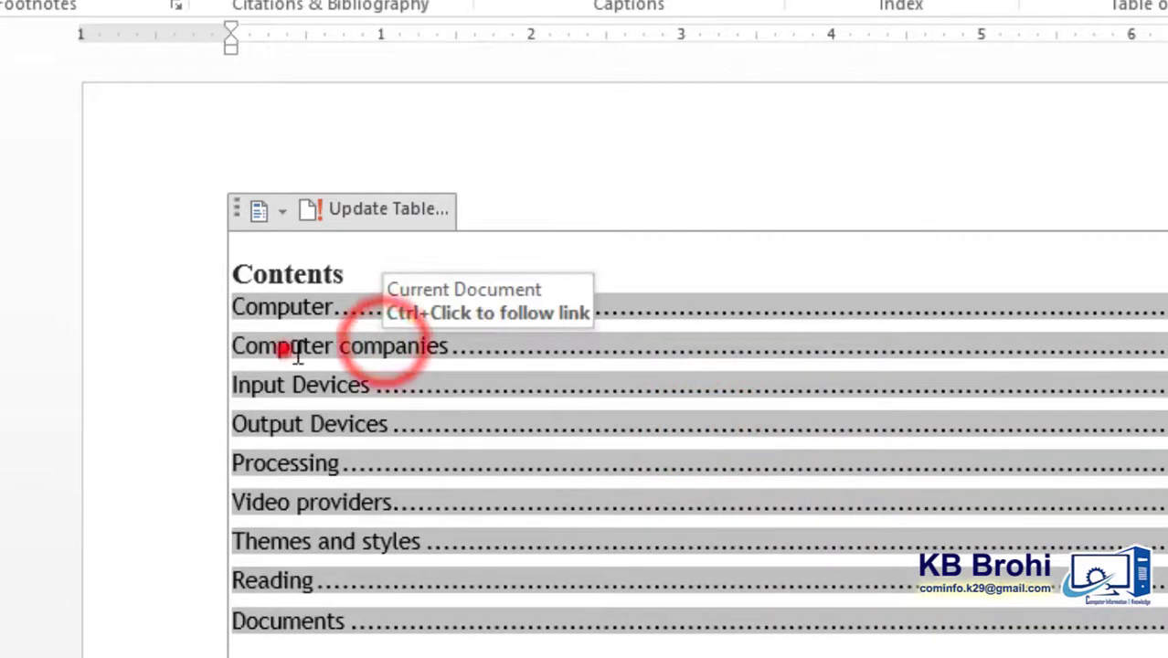
pyautogui.moveTo(357, 637); pyautogui.dragTo(233, 382)
pyautogui.moveTo(211, 281); pyautogui.dragTo(212, 277)
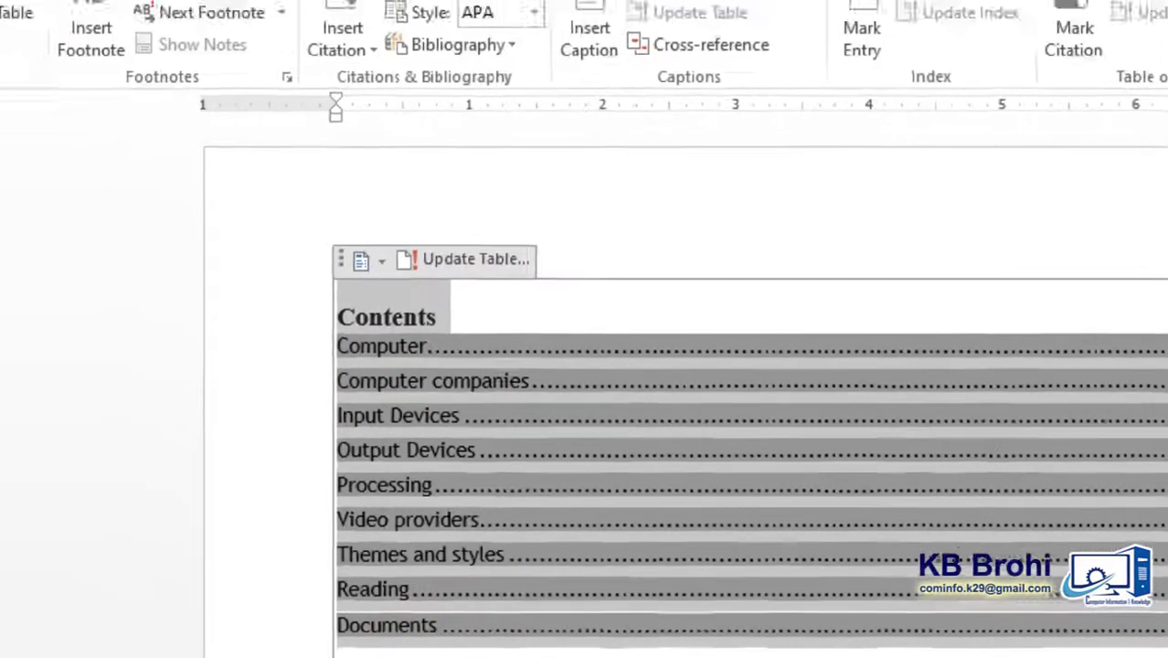
# - Format the table of contents entries below the Contents title as bold Times New Roman, size 12
pyautogui.click(148, 62)
pyautogui.click(474, 398)
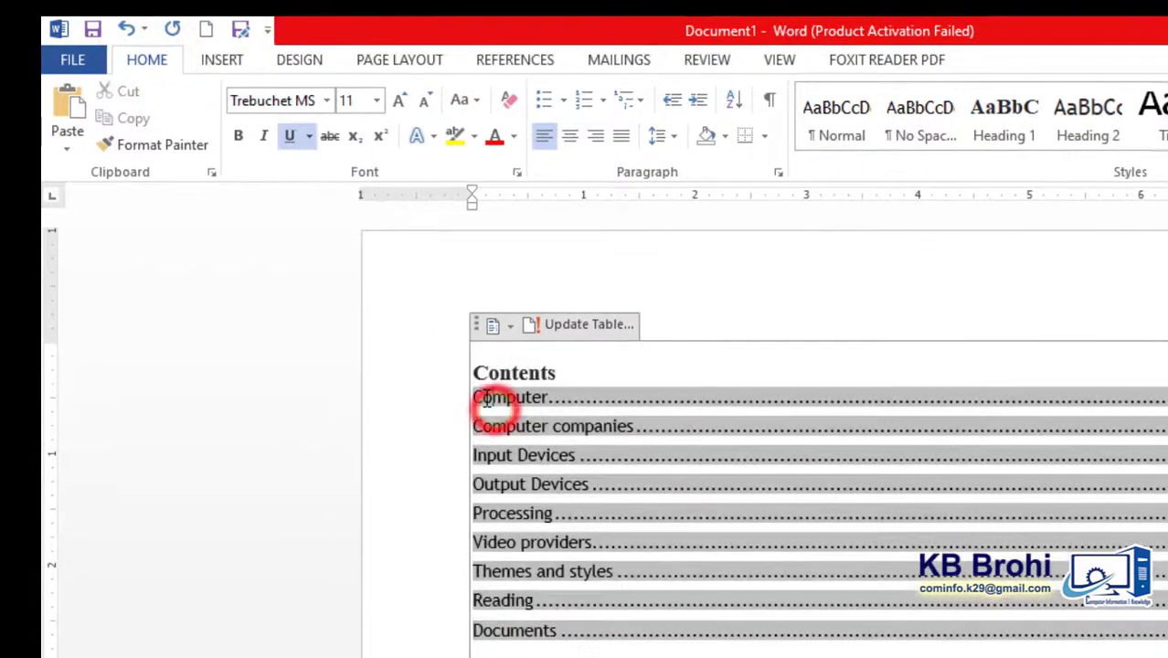
pyautogui.moveTo(527, 566); pyautogui.dragTo(542, 650)
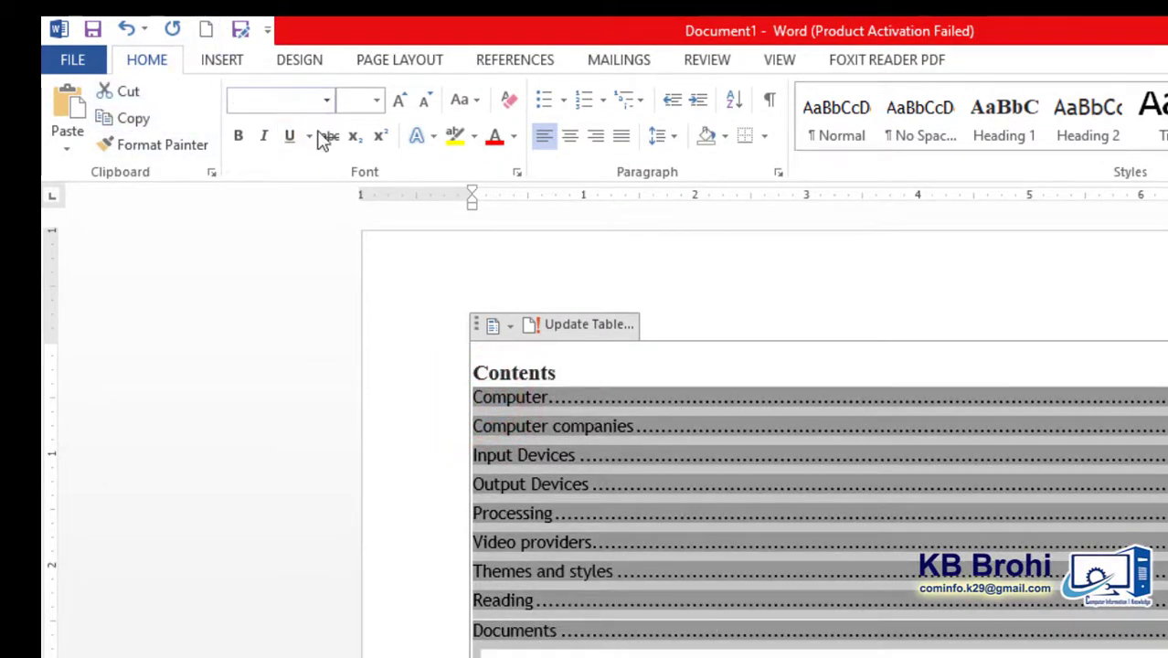
pyautogui.click(238, 135)
pyautogui.click(273, 104)
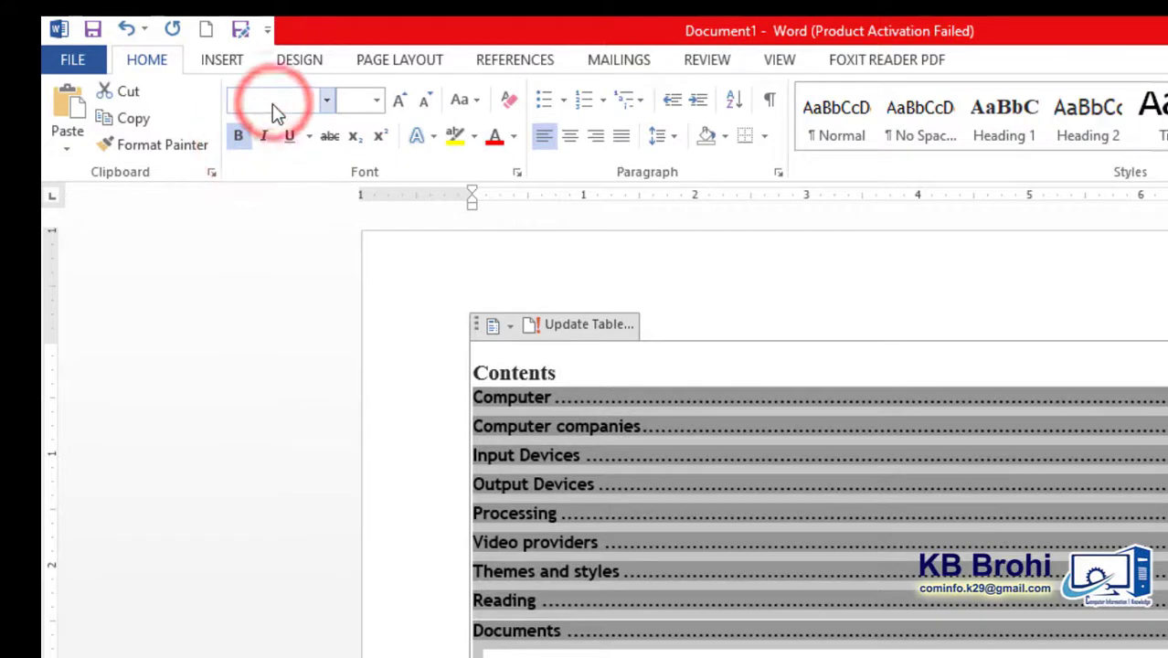
pyautogui.write('Times New Roman')
pyautogui.press('Return')
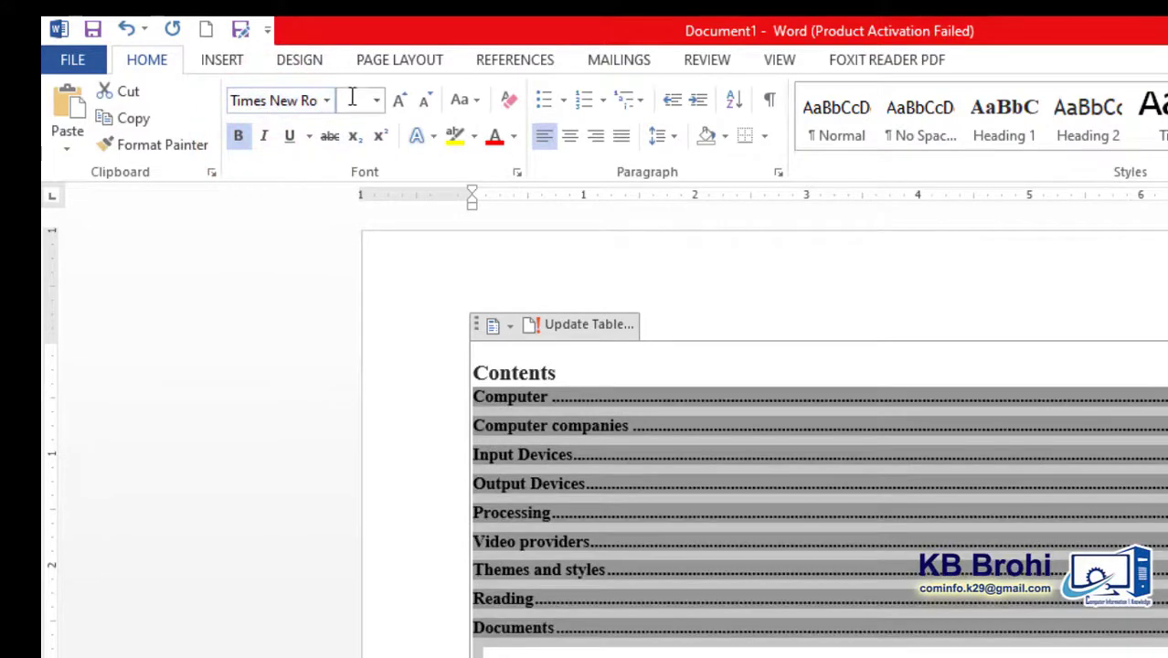
pyautogui.click(349, 98)
pyautogui.write('12')
pyautogui.press('Return')
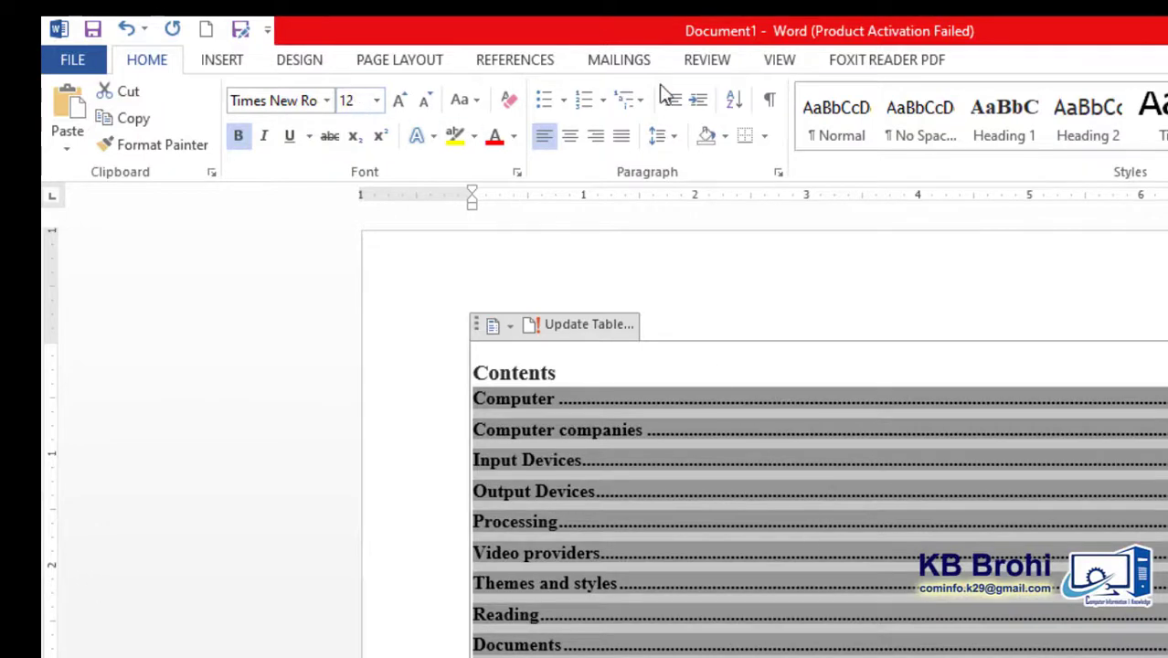
# - Increase the line spacing of the table of contents entries and remove their bold formatting
pyautogui.click(660, 136)
pyautogui.click(693, 222)
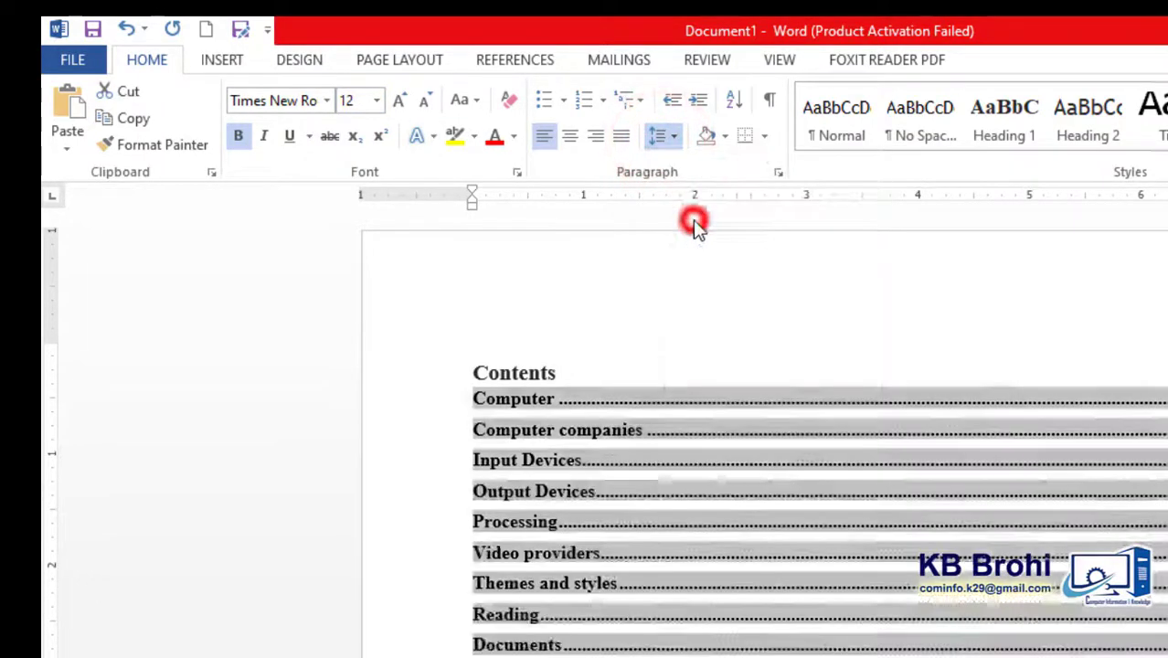
pyautogui.click(237, 139)
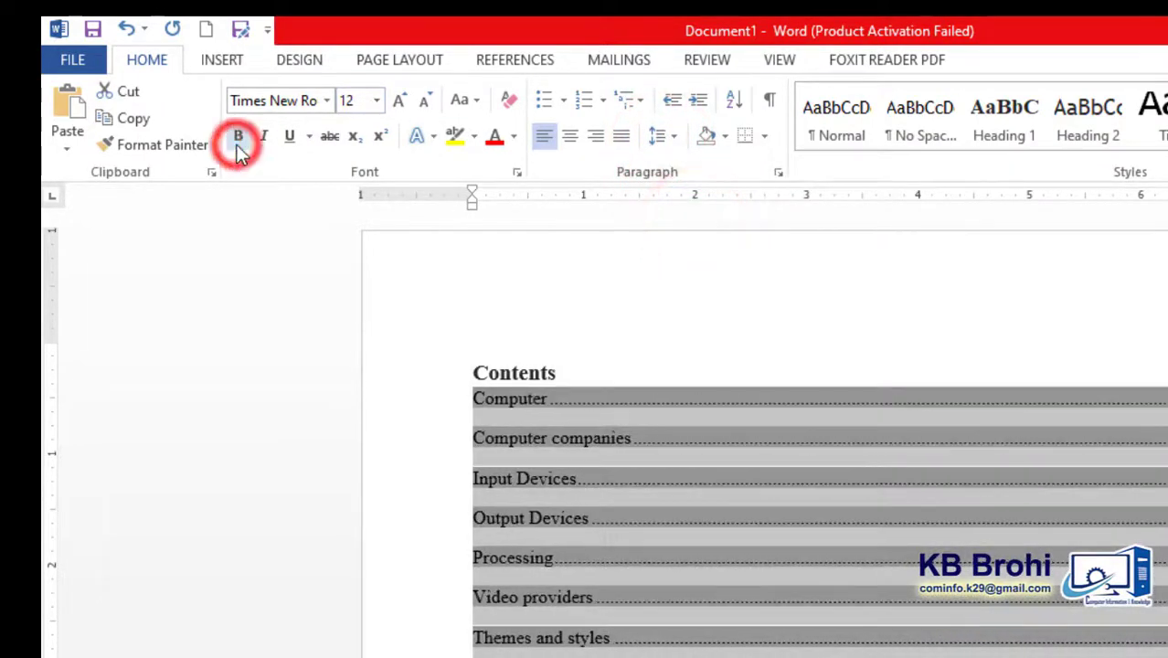
pyautogui.click(632, 551)
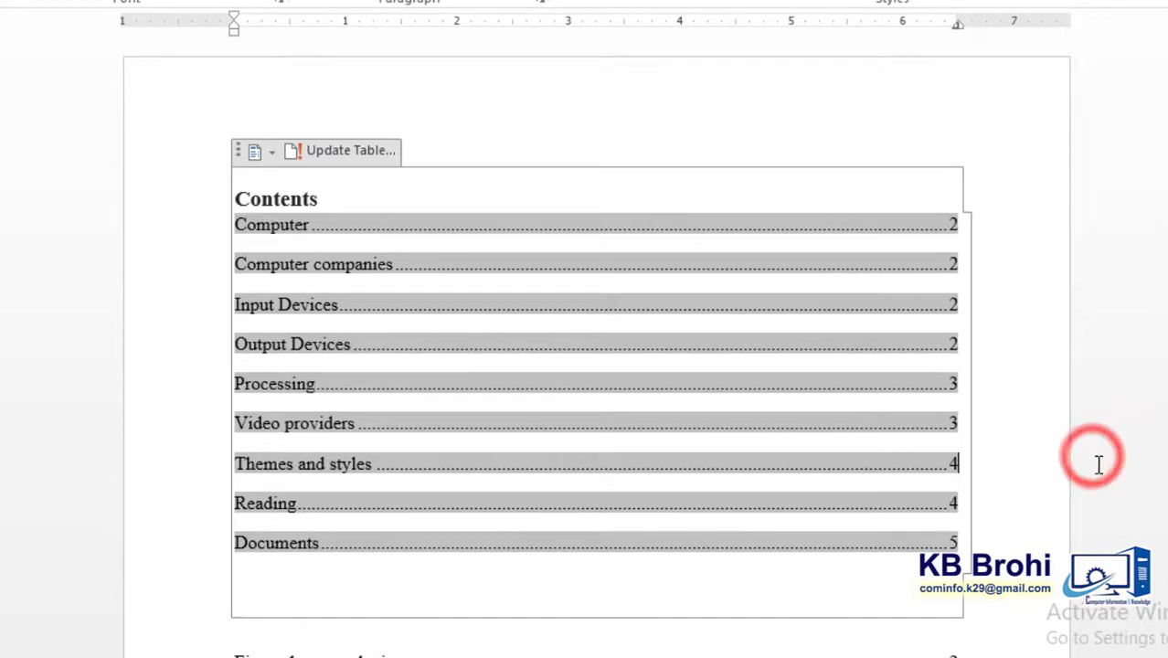
pyautogui.click(1056, 544)
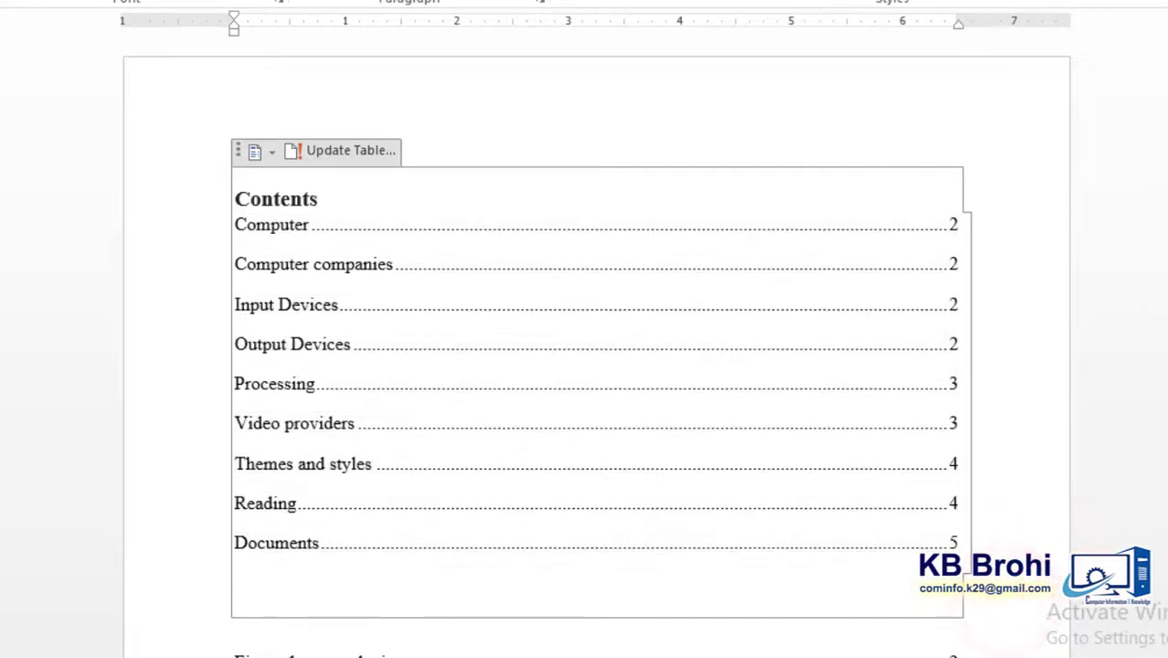
# - Look over the reformatted table of contents and the table of figures beneath it
pyautogui.scroll(-5, 819, 258)
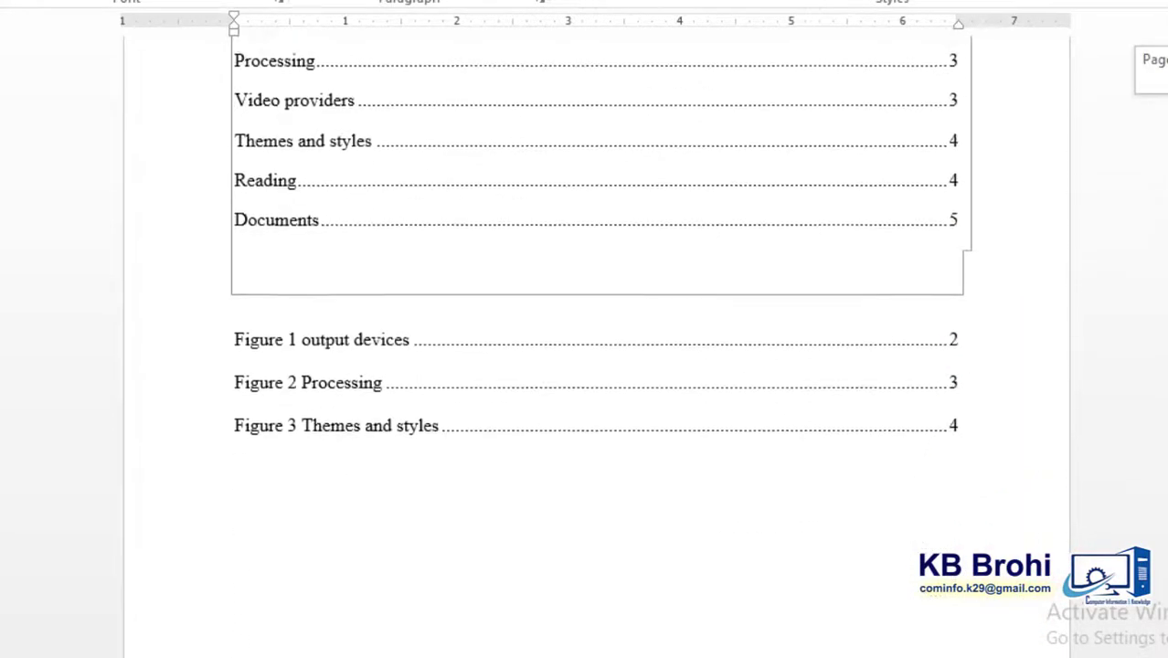
pyautogui.click(788, 545)
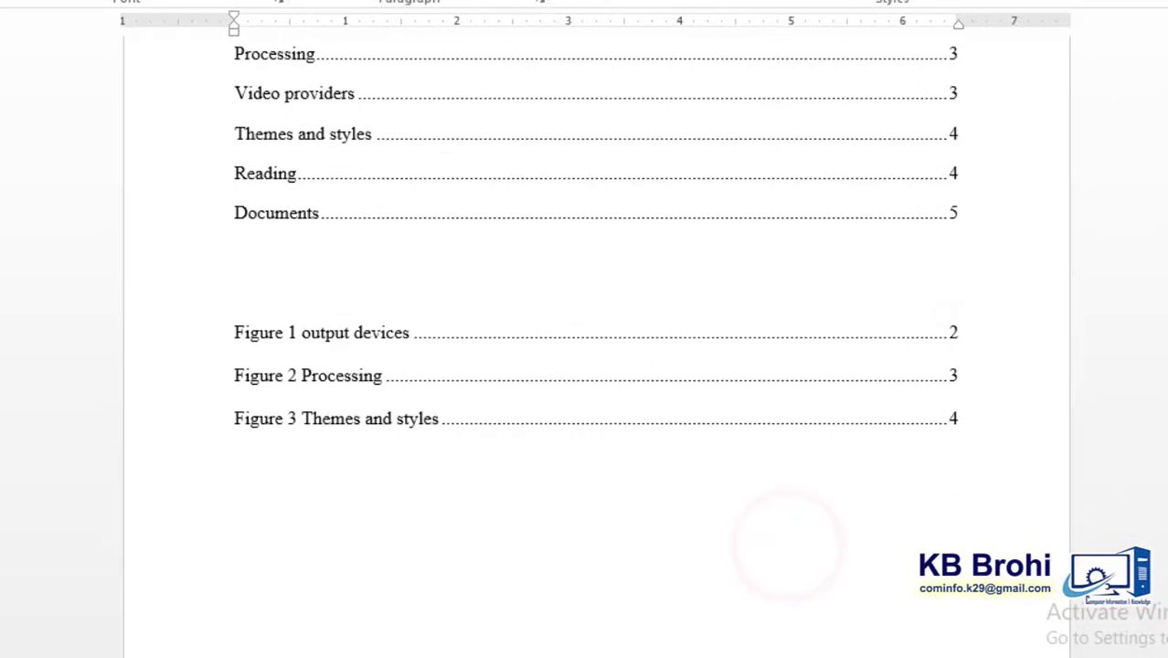
pyautogui.scroll(3, 594, 274)
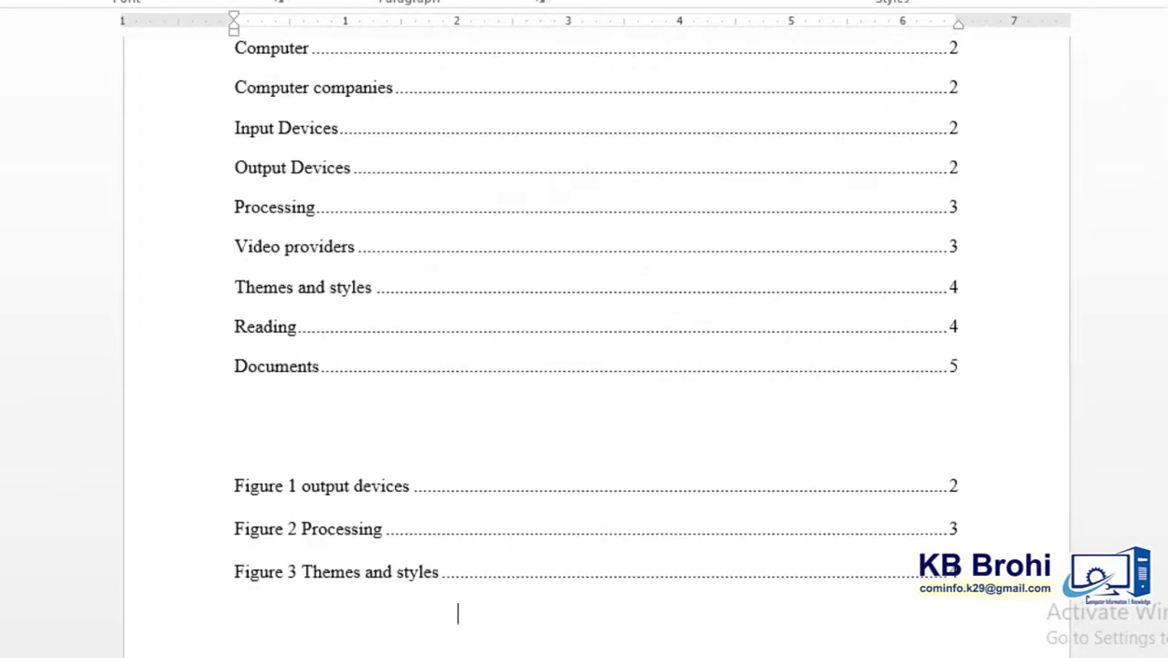
pyautogui.scroll(2, 1034, 271)
pyautogui.click(971, 173)
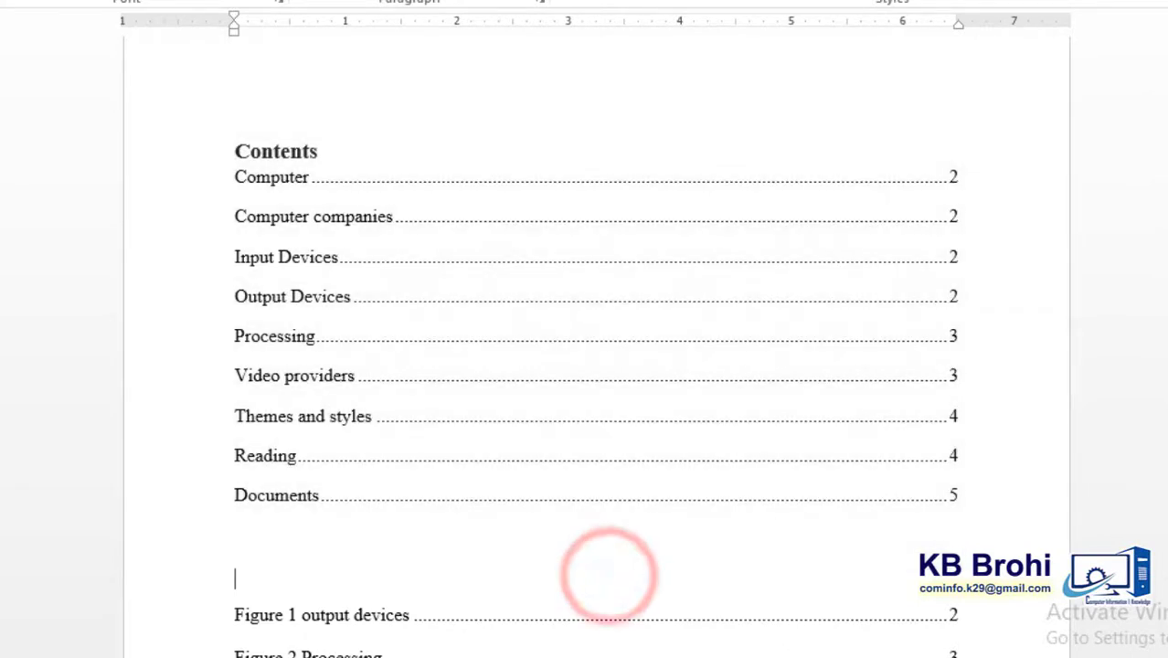
pyautogui.scroll(-2, 596, 348)
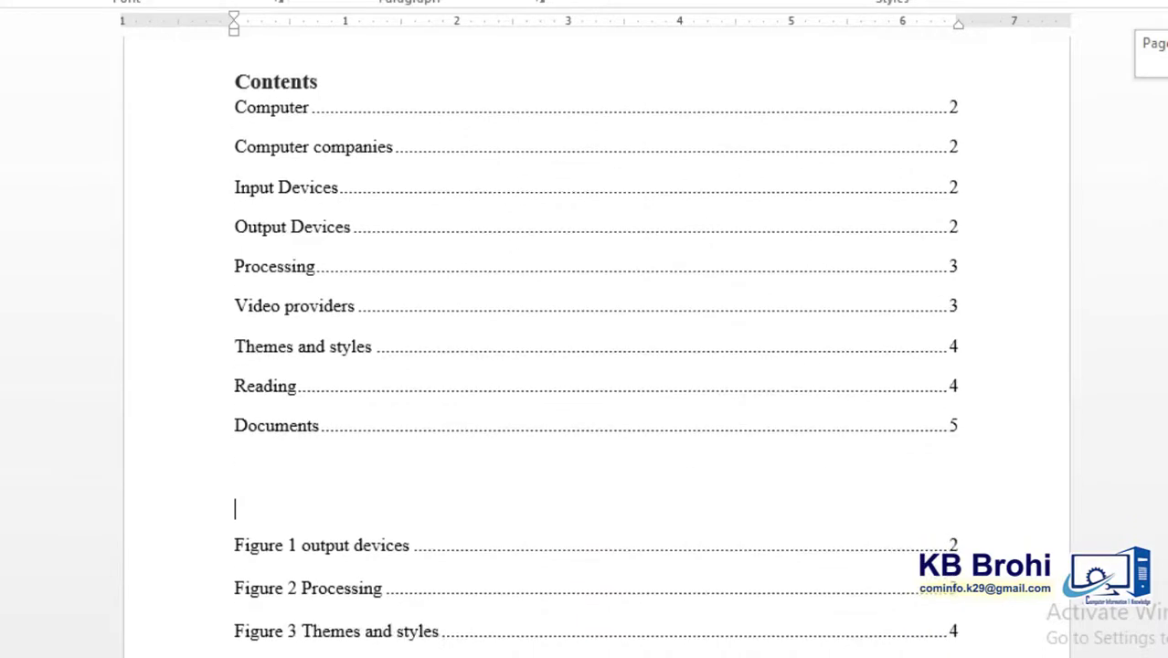